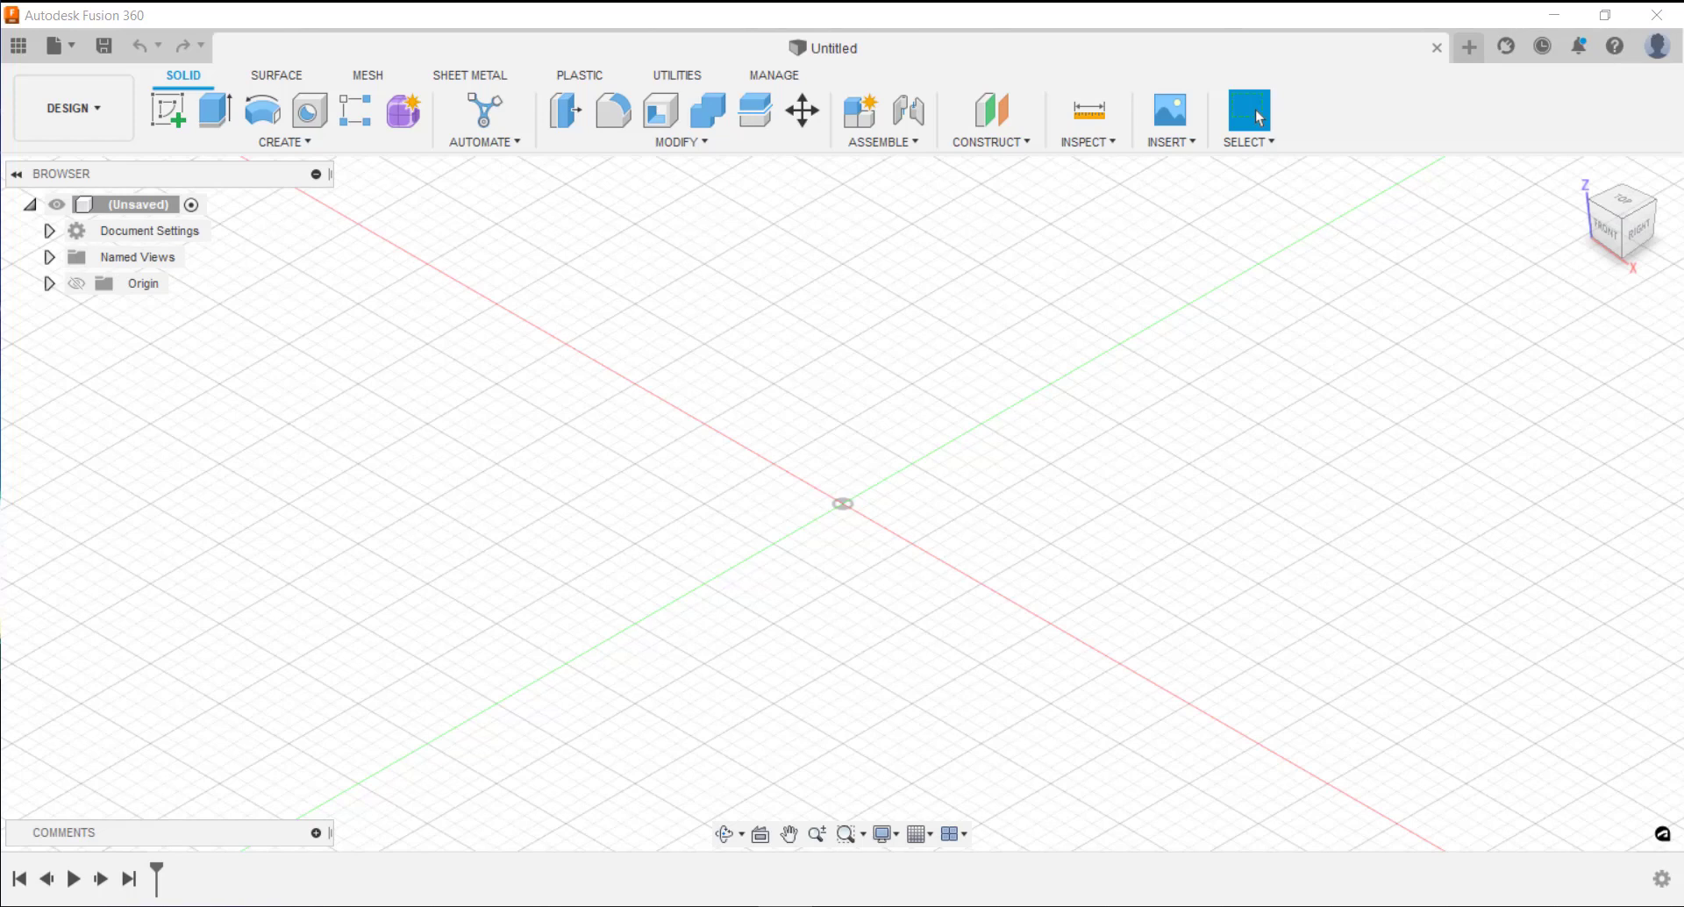
- Sketch a 200 × 200 mm center rectangle at the origin on the horizontal XY plane and finish the sketch
left_click(166, 110)
left_click(948, 483)
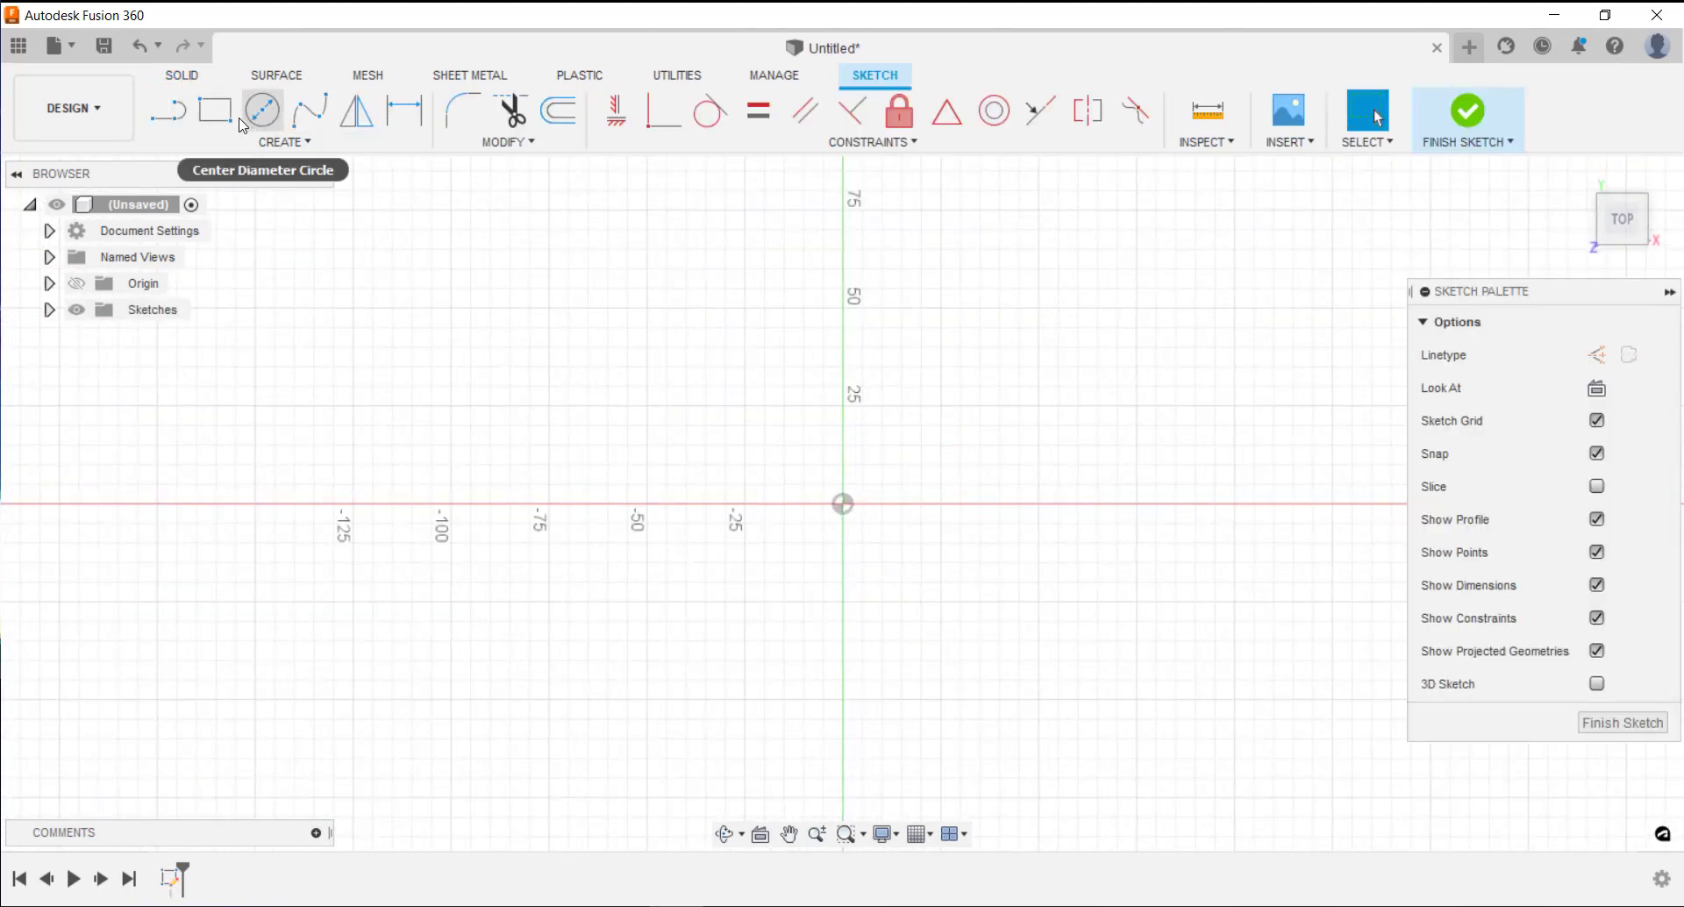
left_click(275, 149)
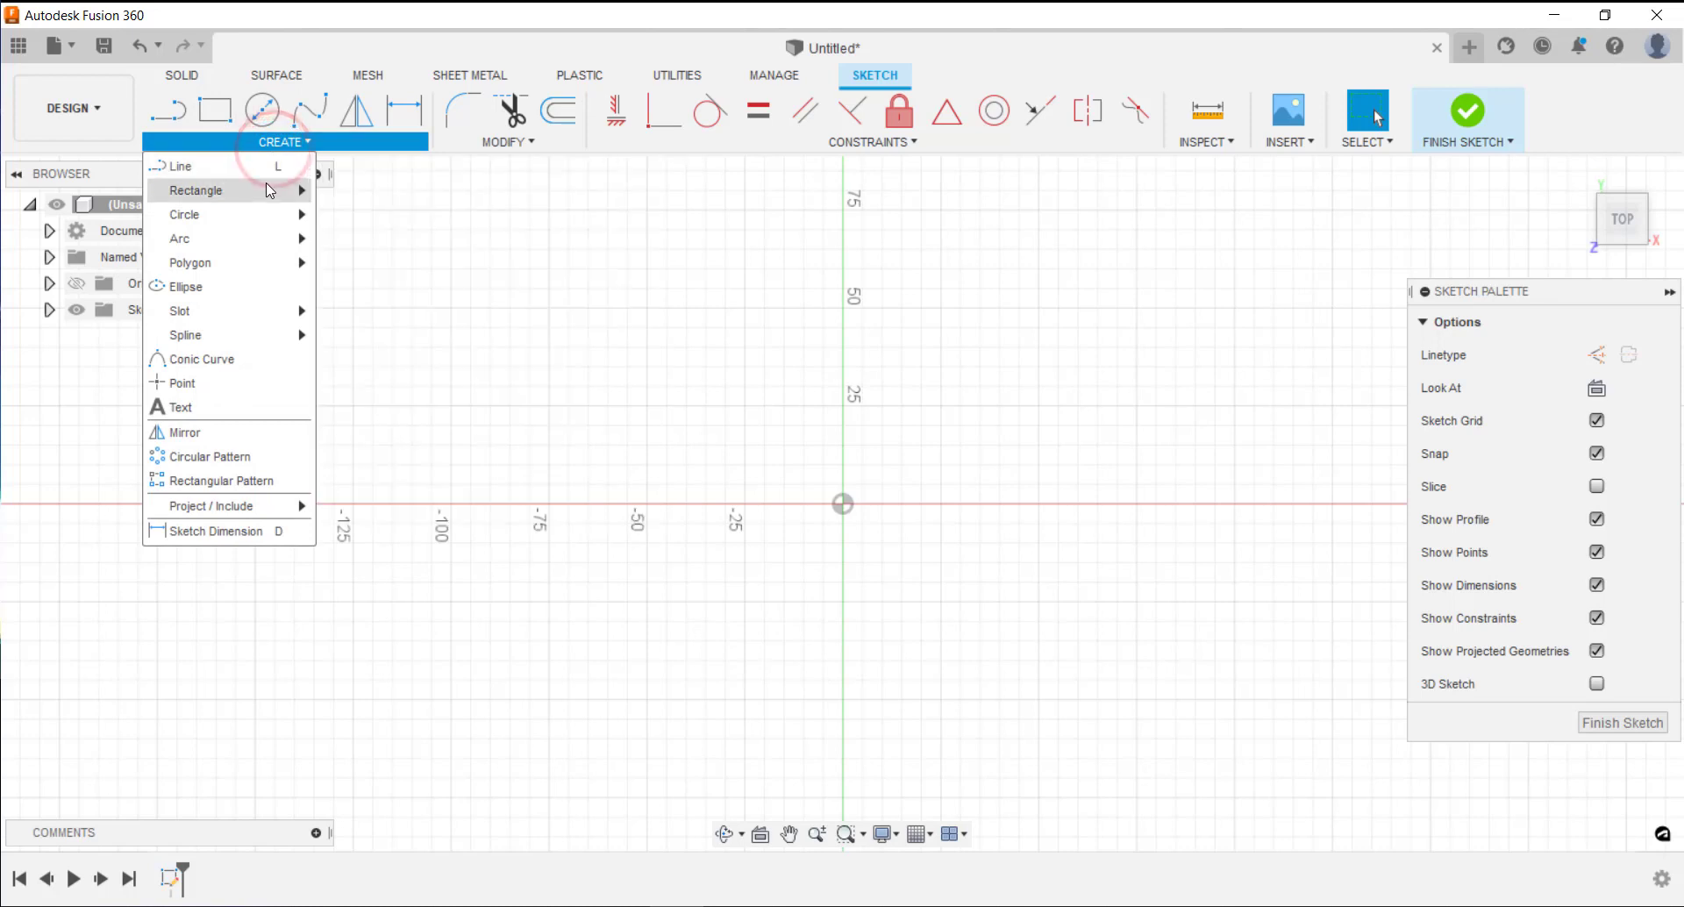
mouse_move(269, 192)
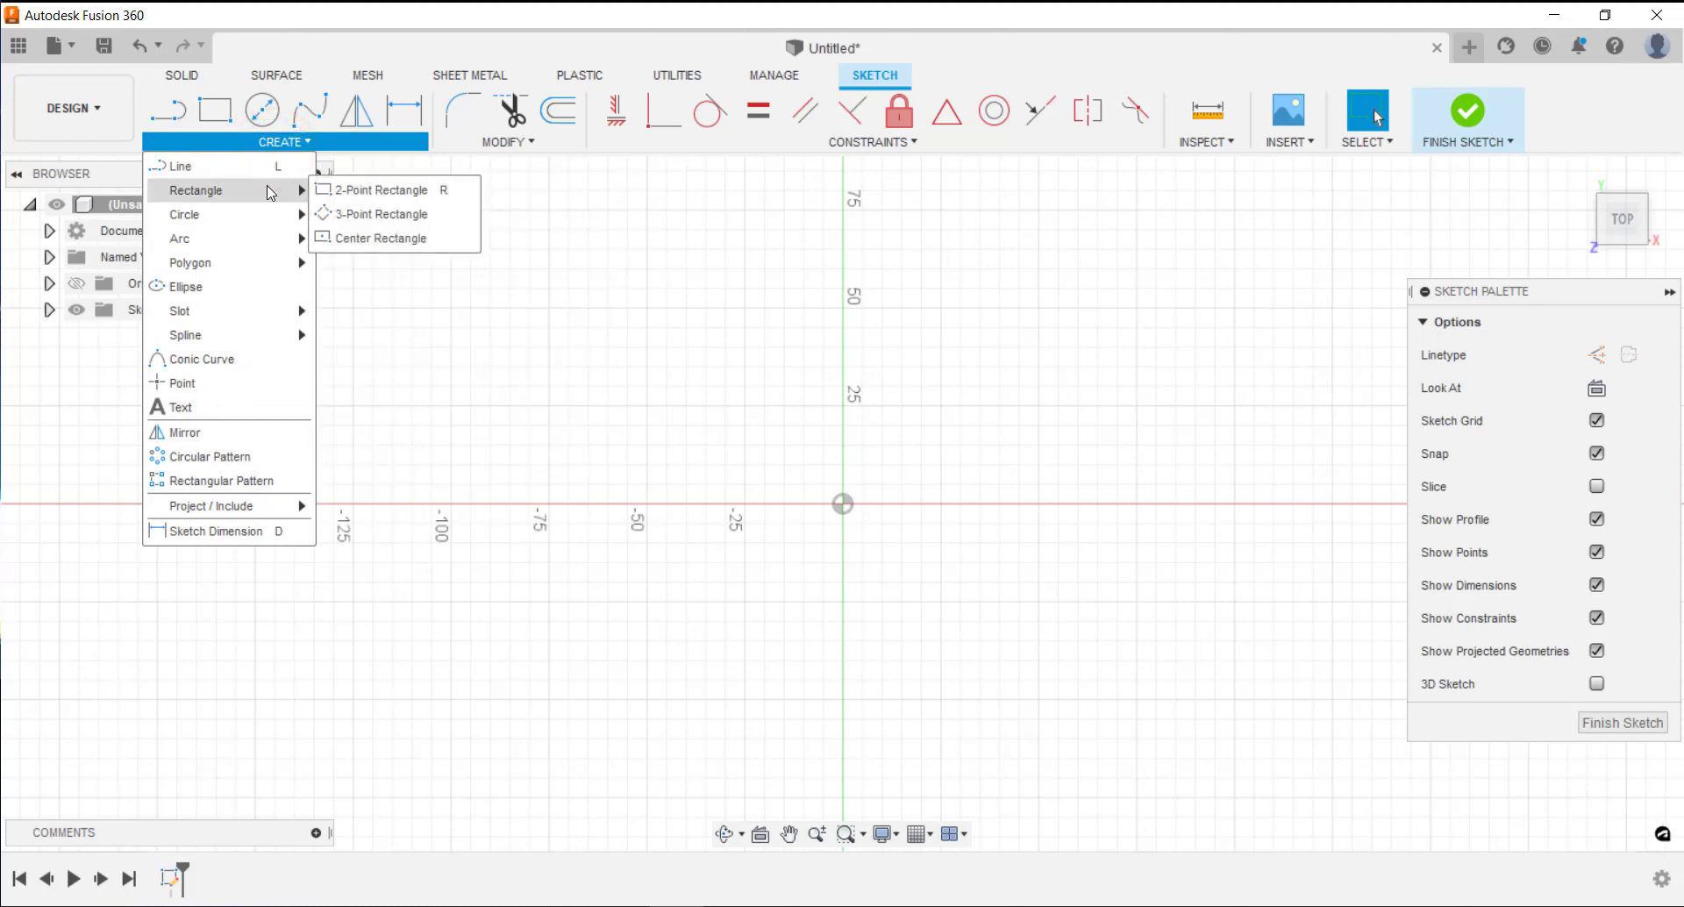
left_click(371, 239)
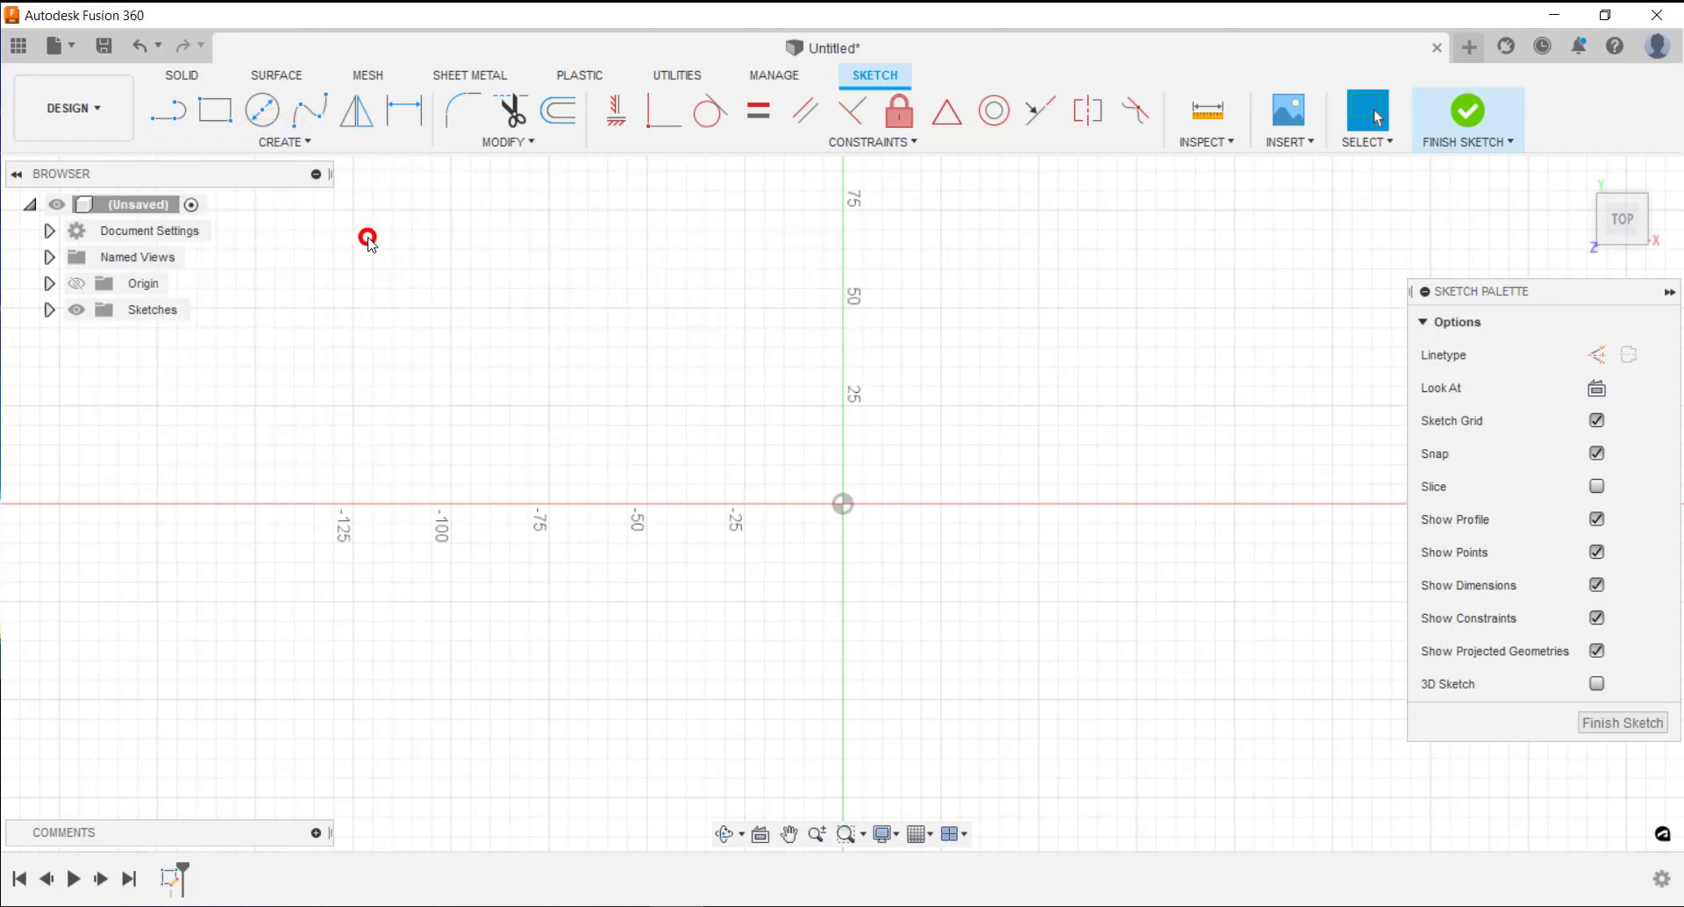
left_click(842, 505)
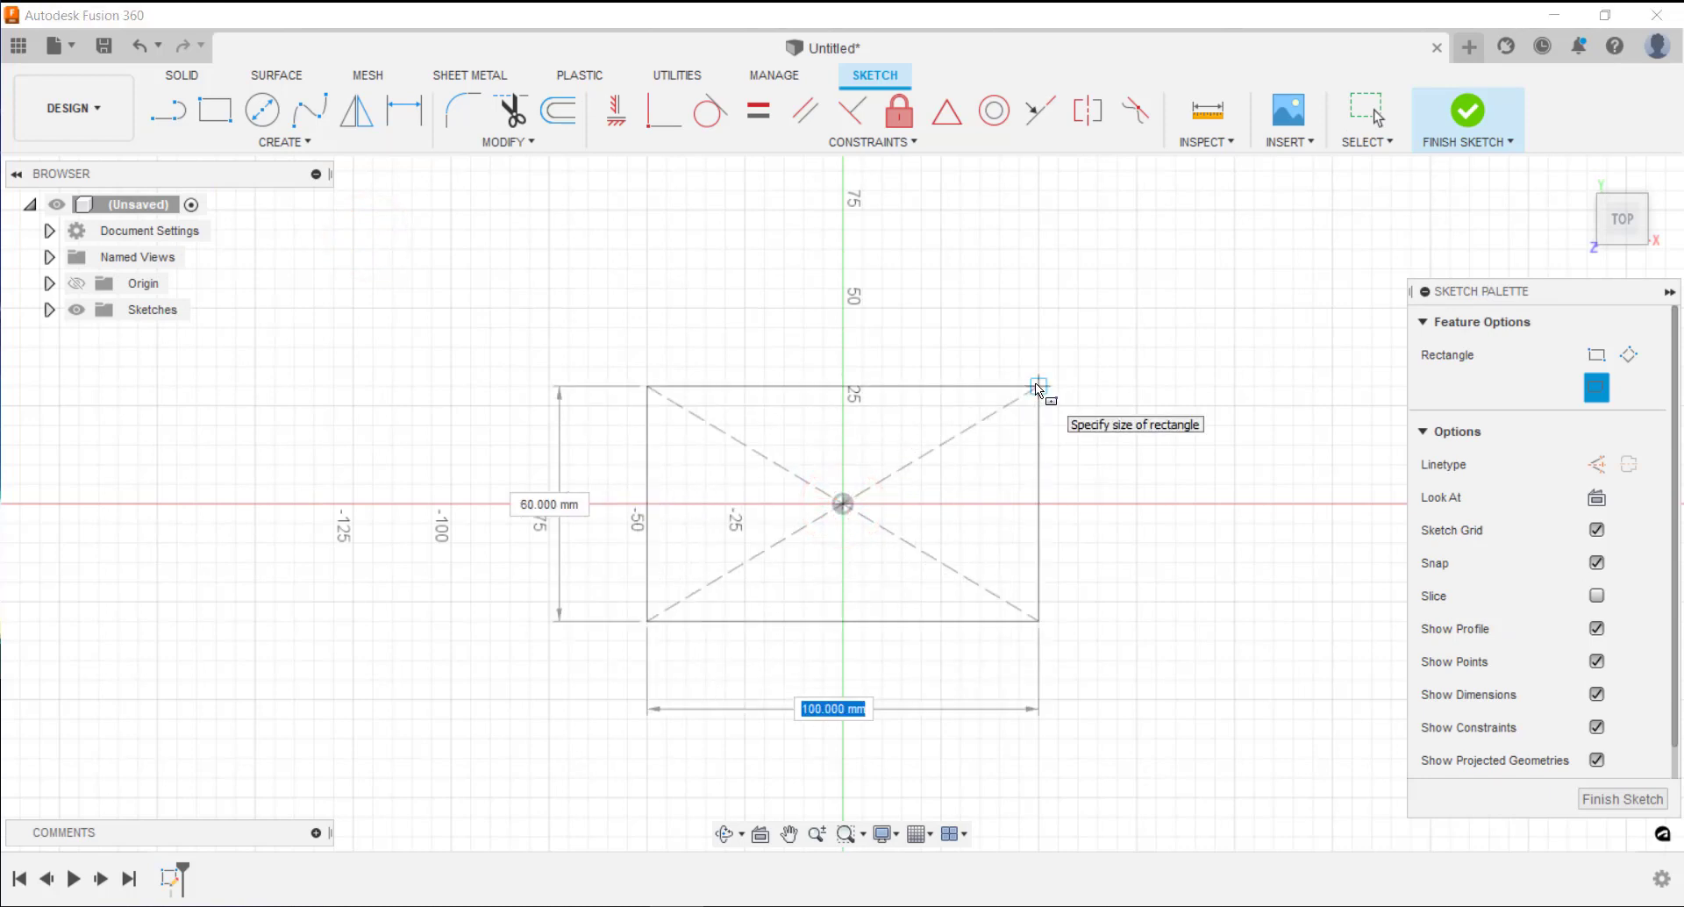
type("200")
key("Tab")
type("2")
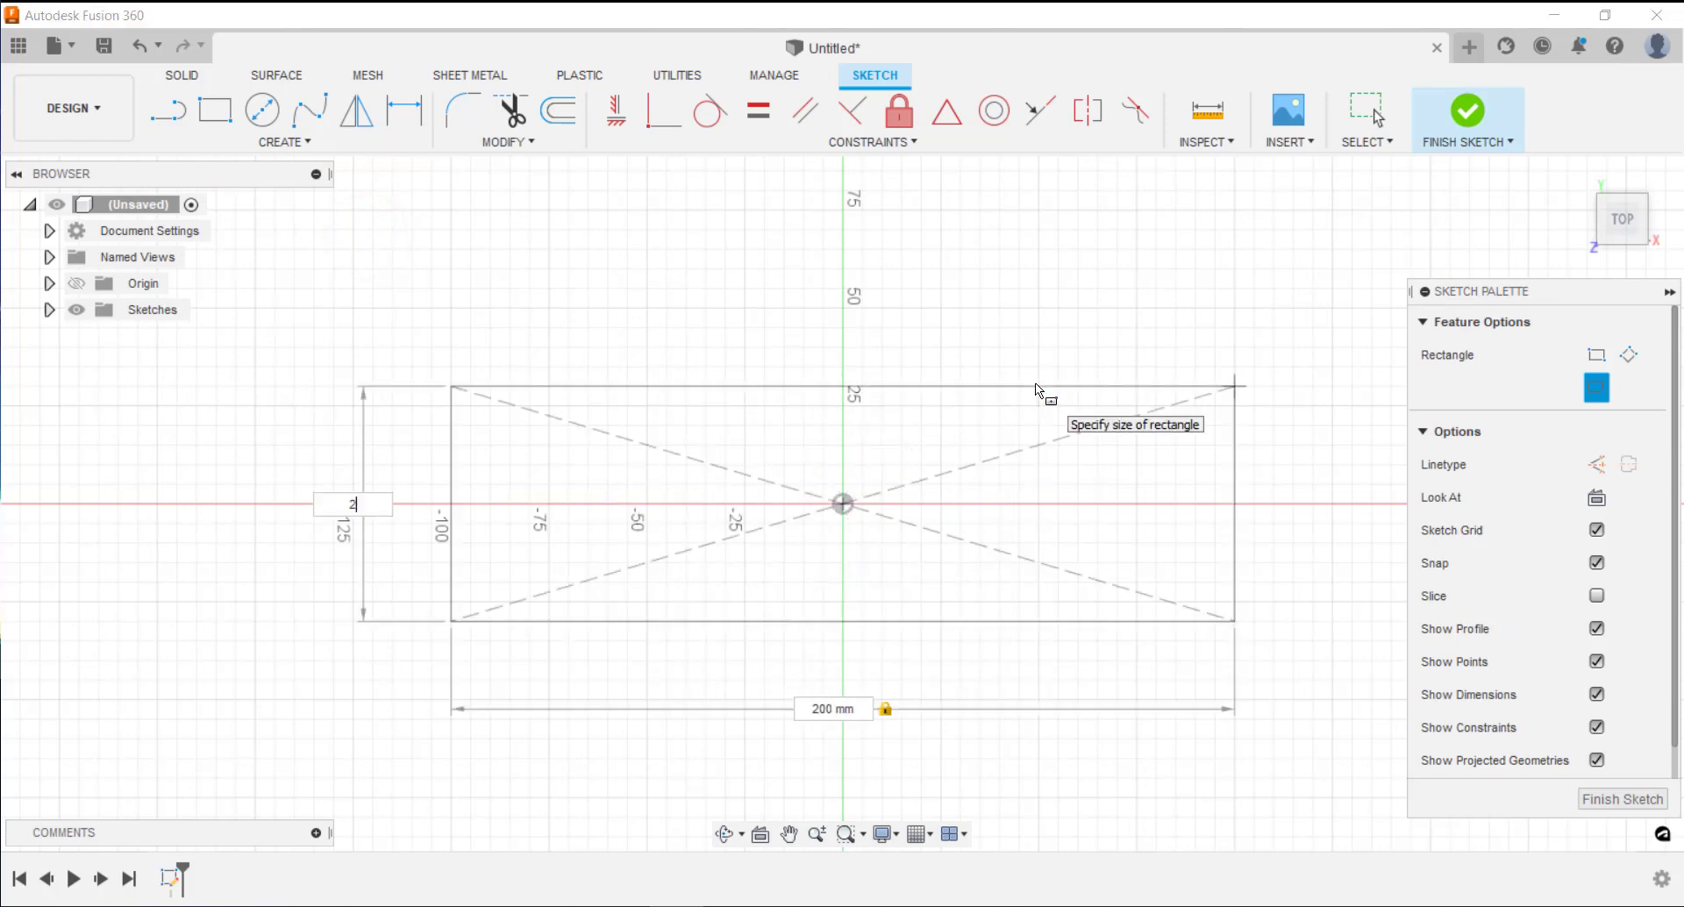
type("00")
key("Return")
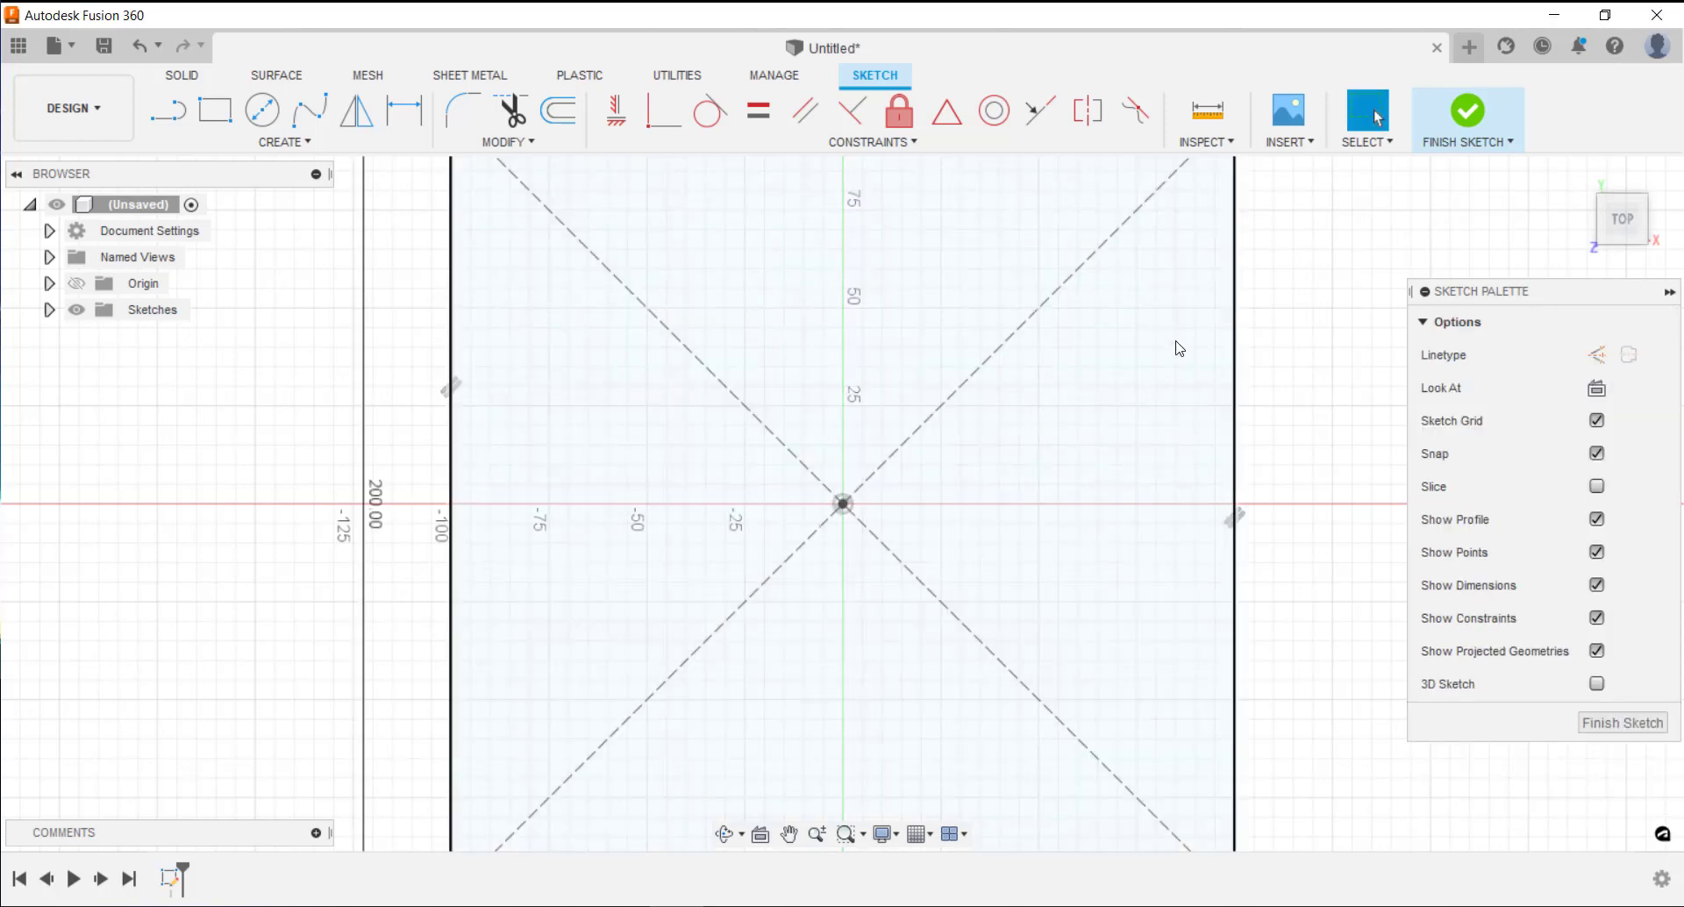
left_click(1453, 125)
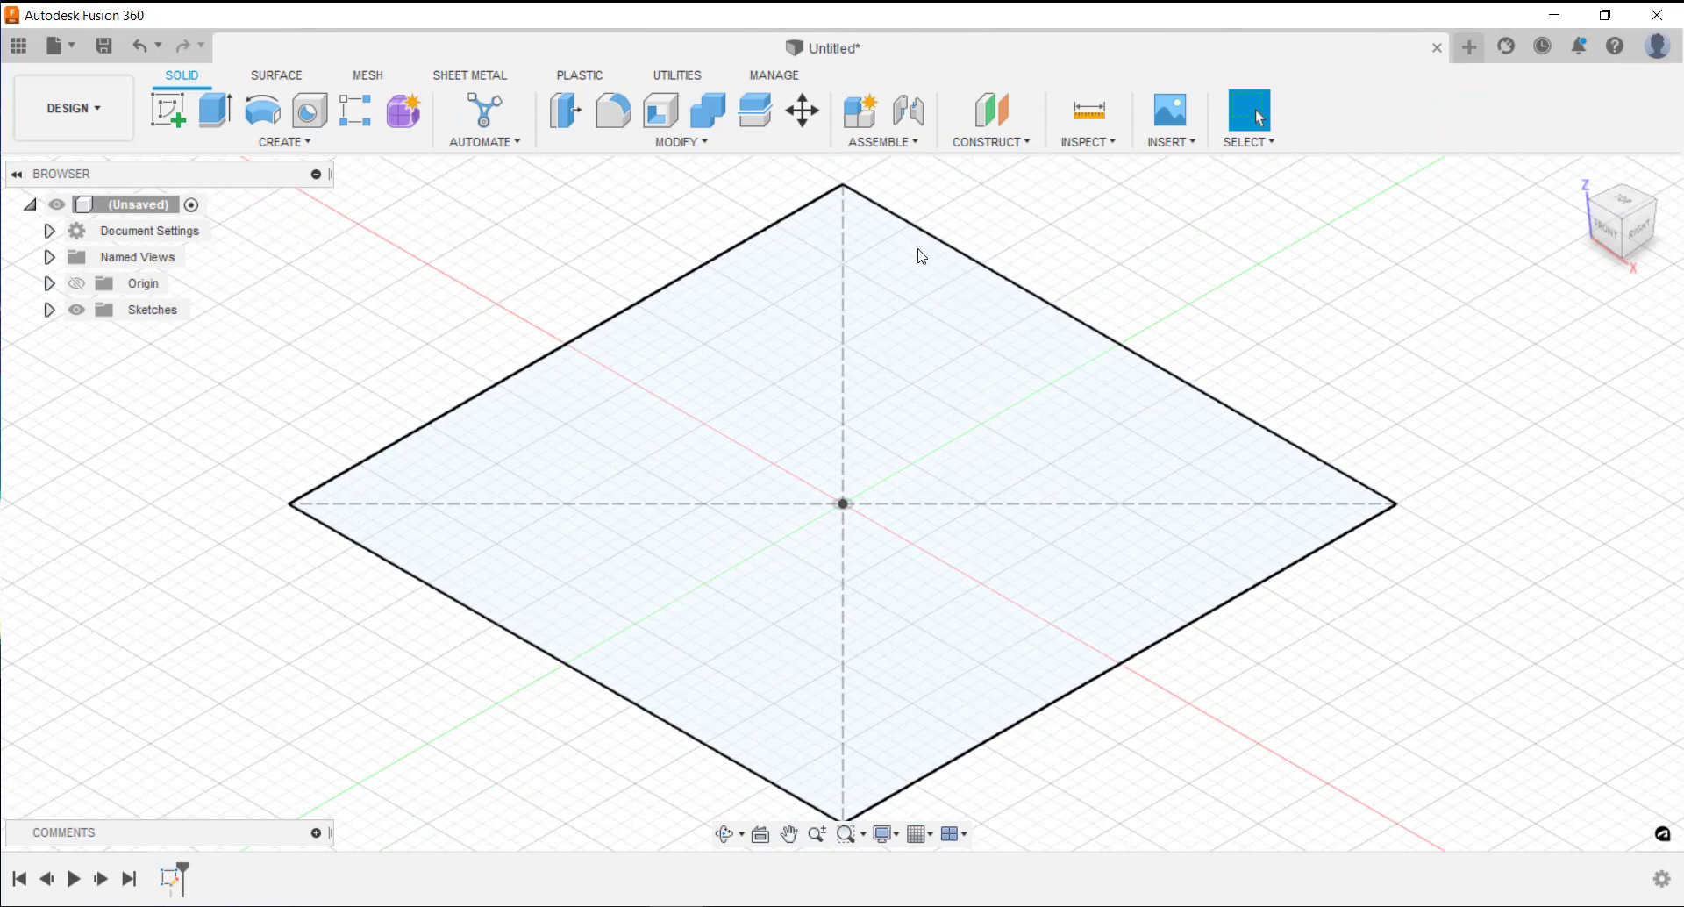
- Construct an offset plane 300 mm above the XY plane
left_click(1025, 147)
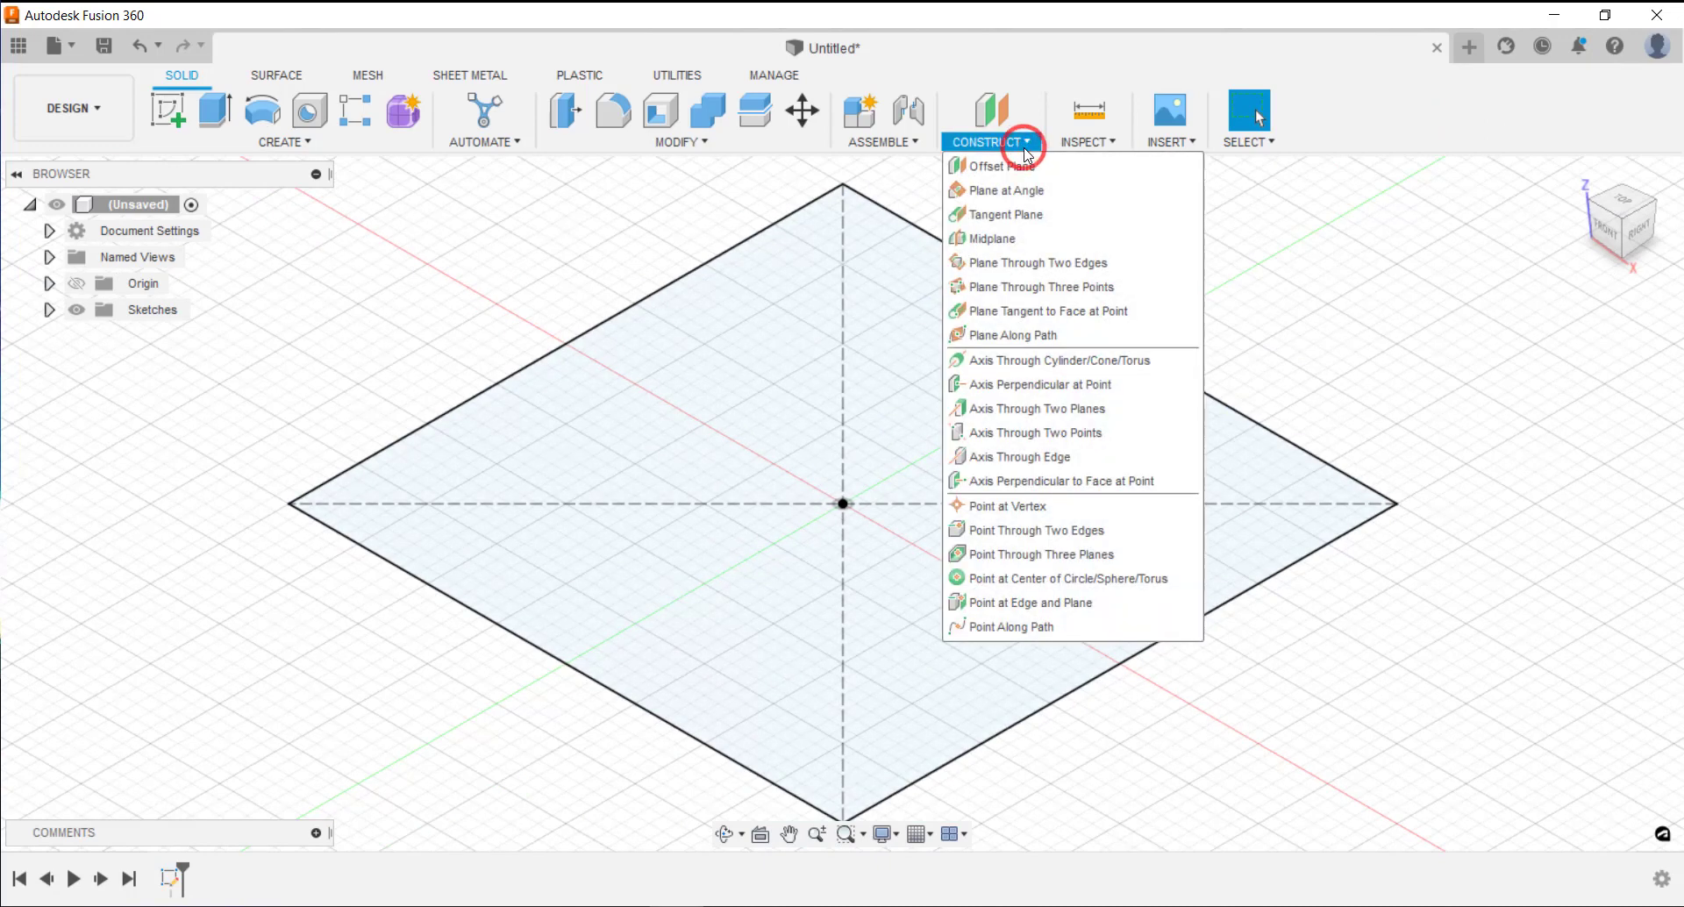
left_click(1028, 167)
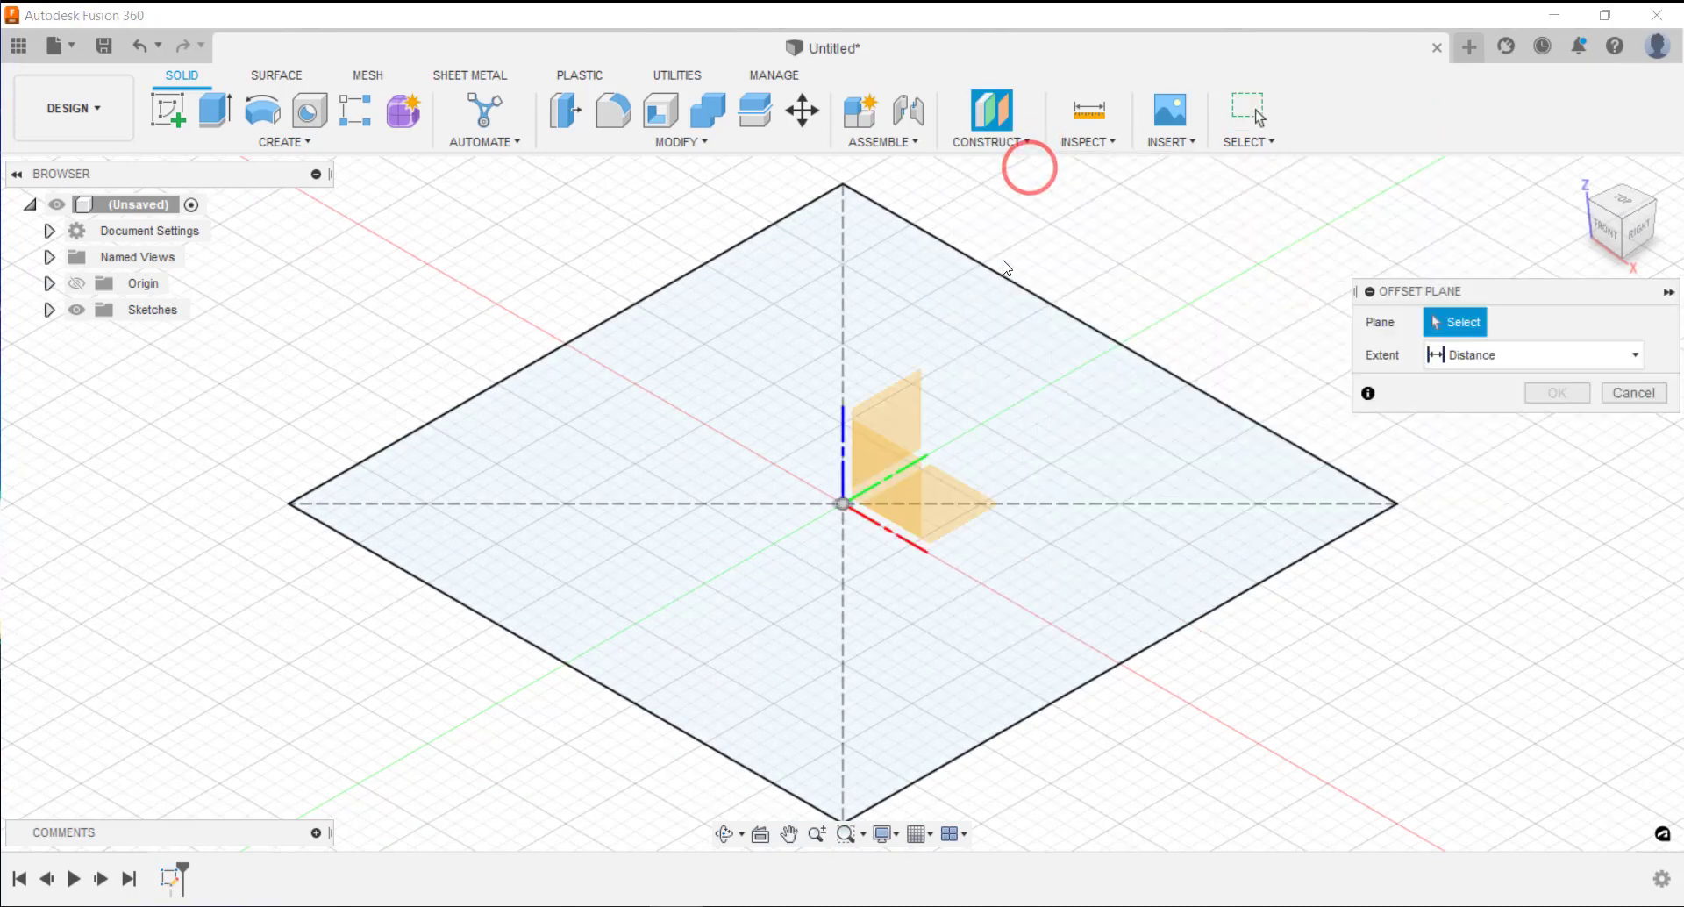
left_click(972, 500)
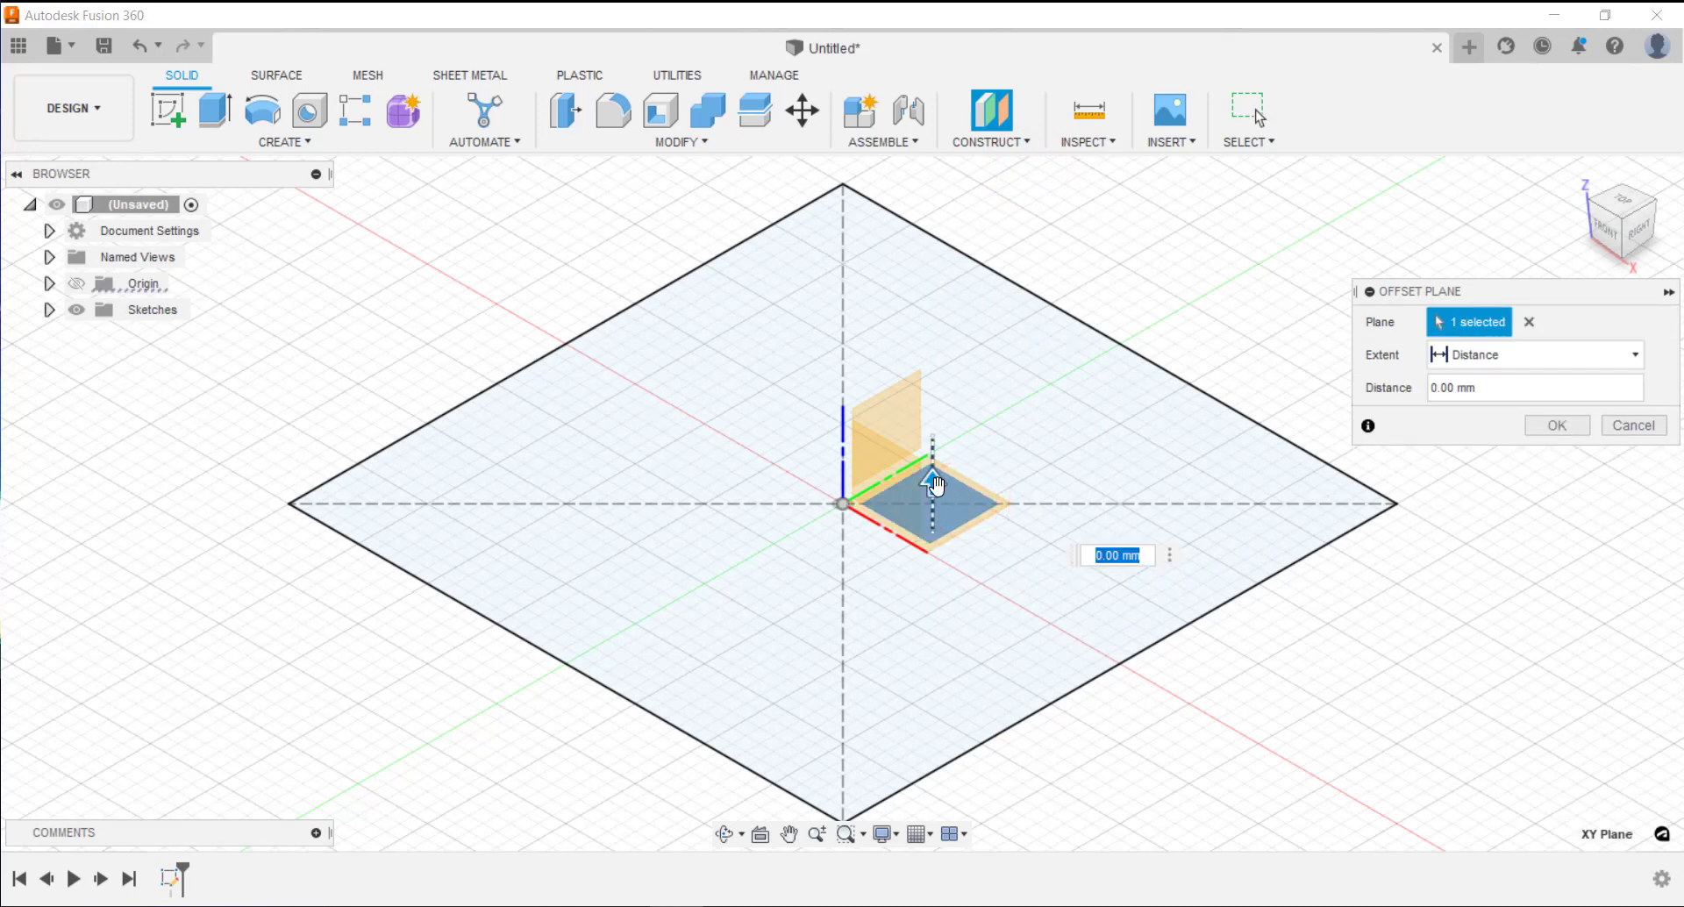
left_click_drag(935, 485, 932, 309)
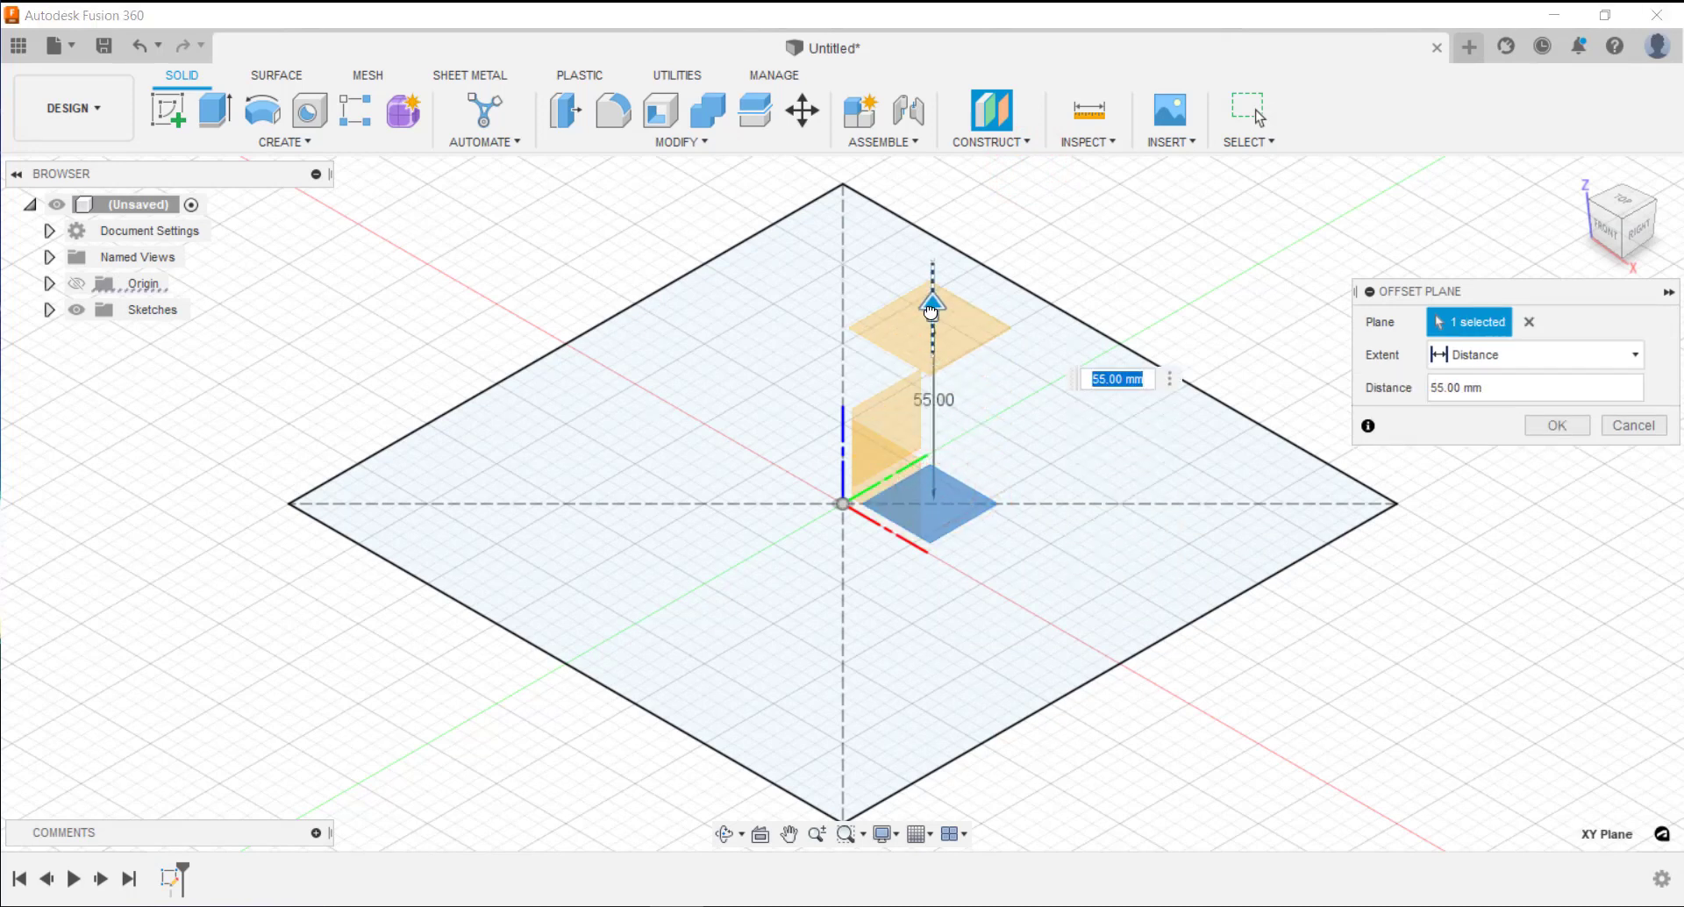
type("300")
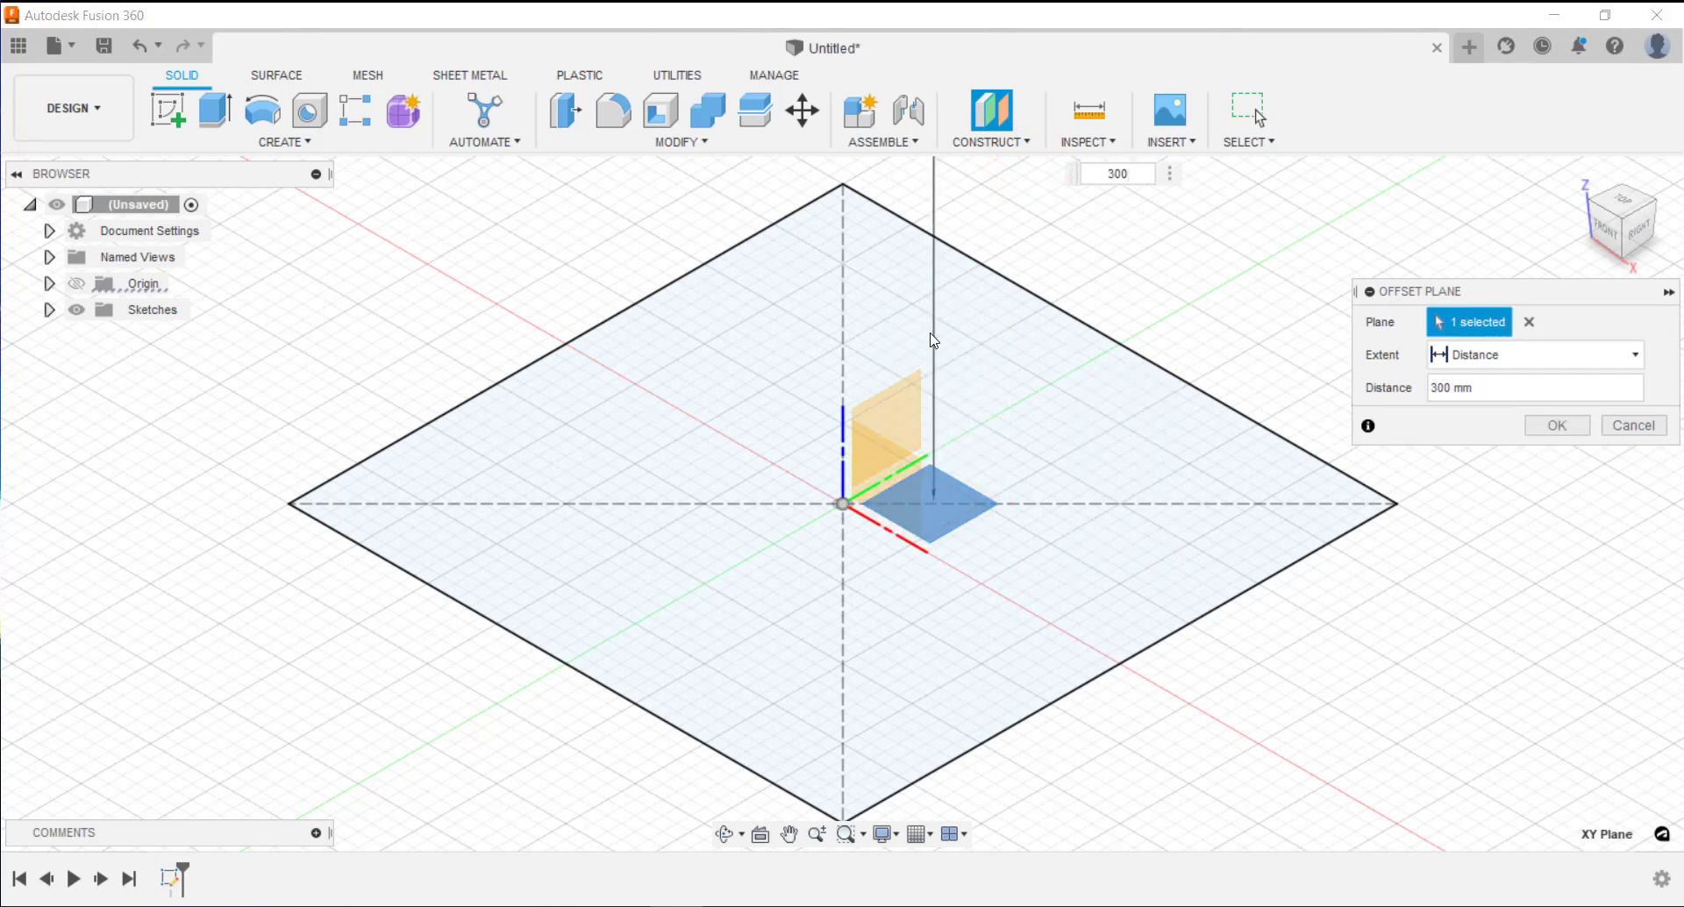
left_click(1541, 425)
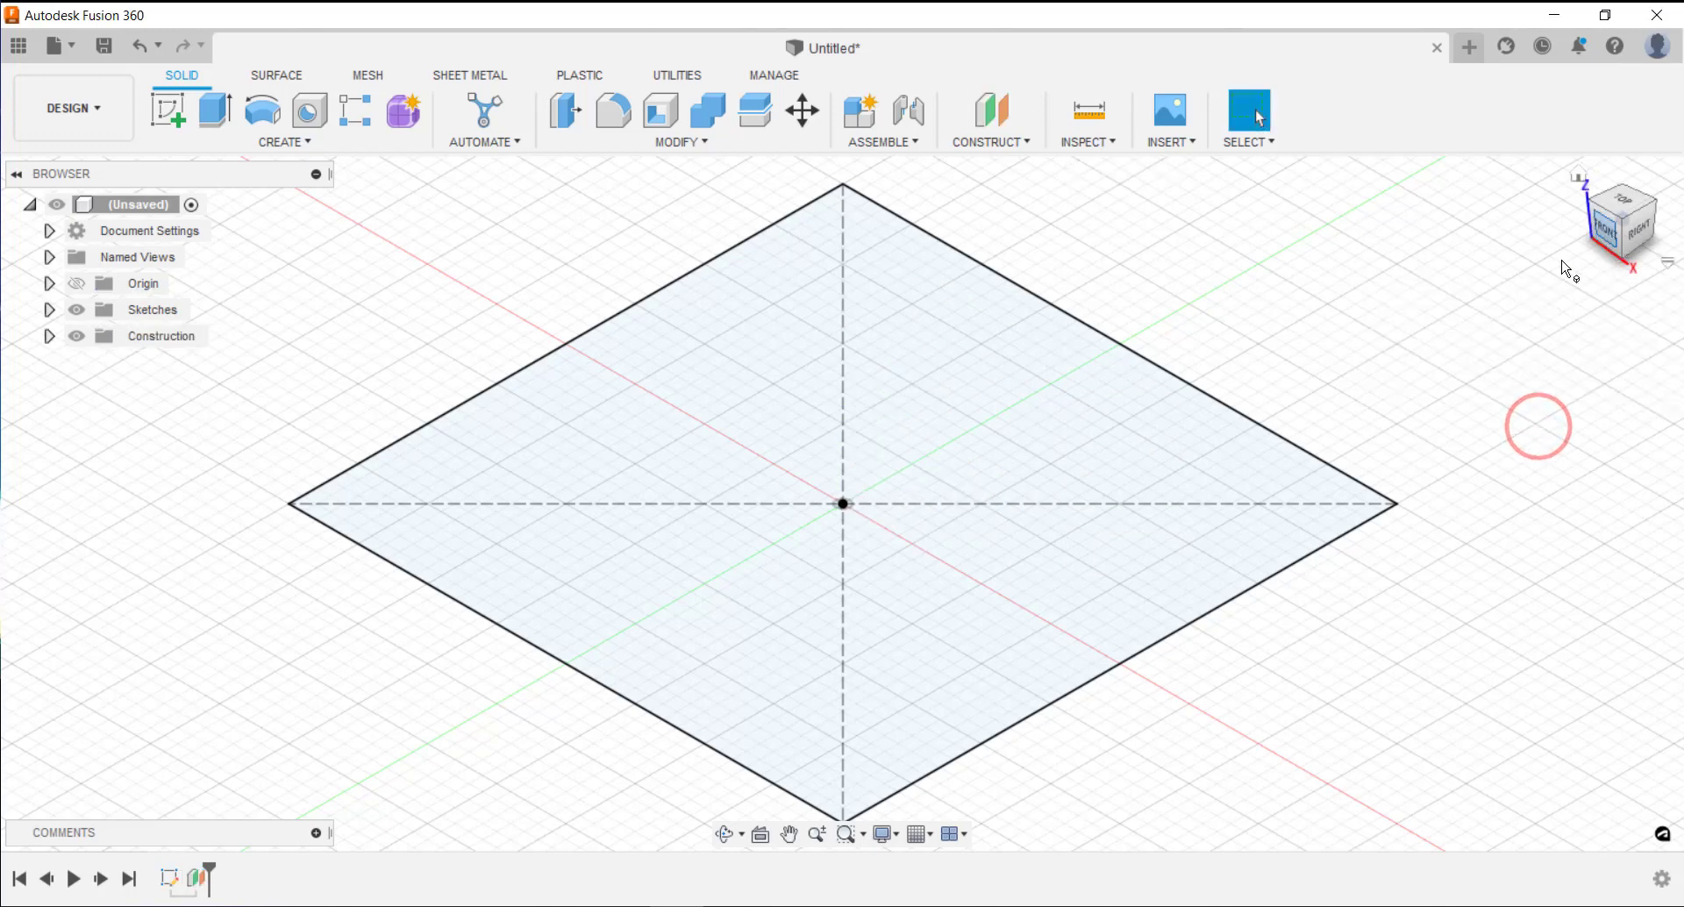
- Sketch a 150 mm diameter circle centred on the origin on the offset plane and finish the sketch
scroll(1207, 331, "down", 10)
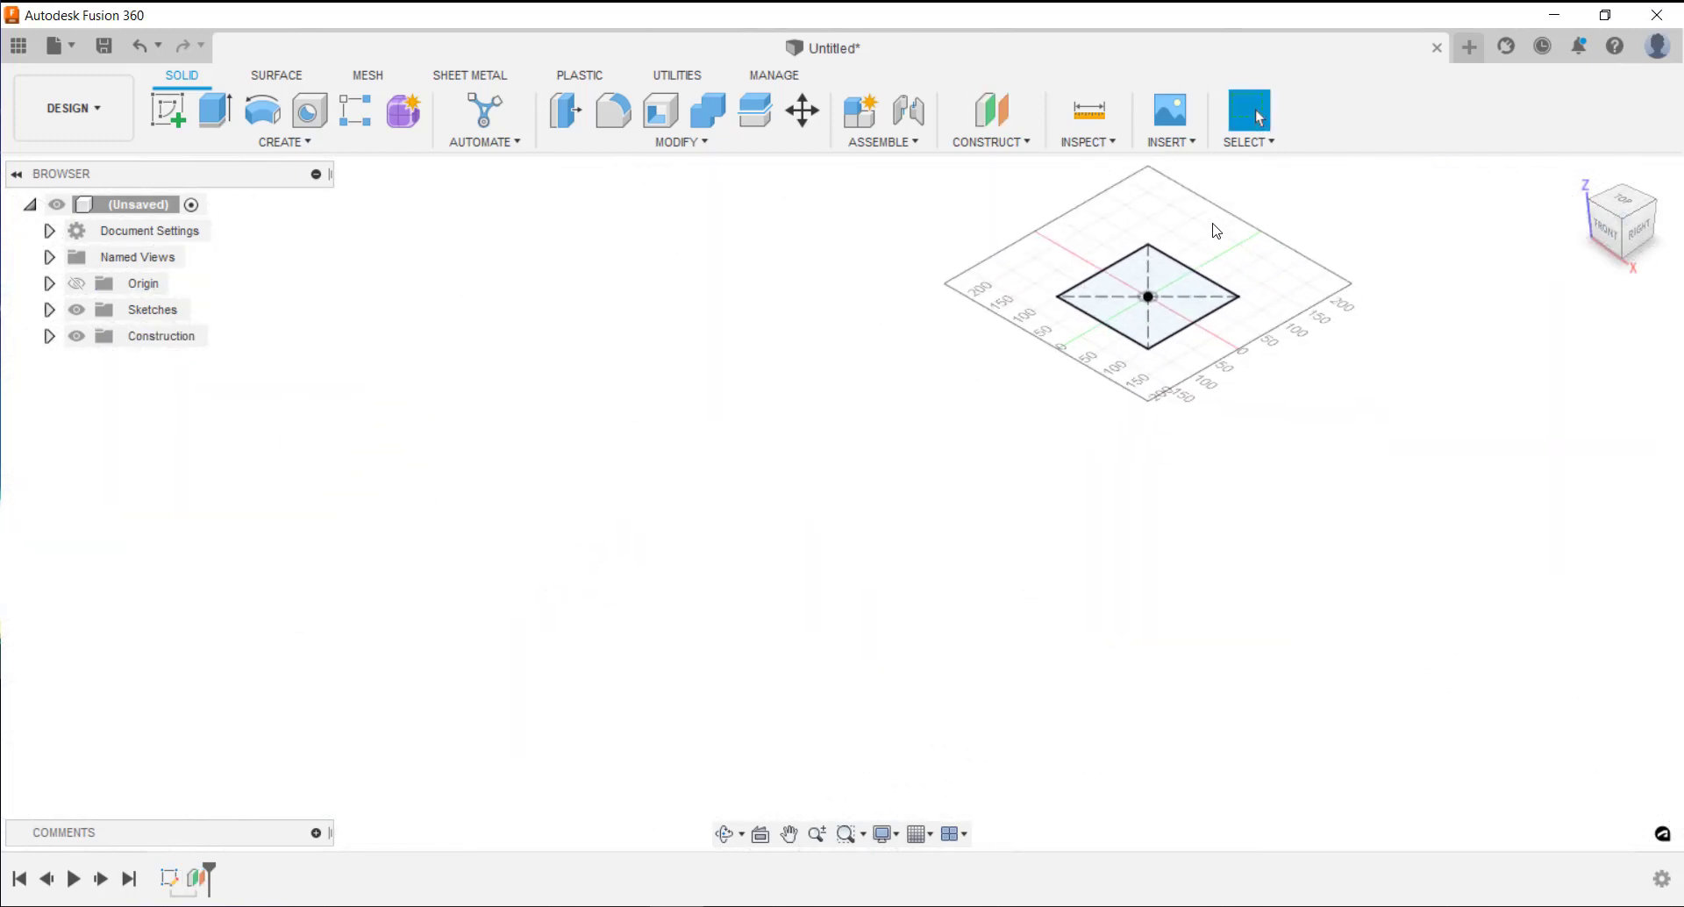
mouse_move(1217, 231)
middle_mouse_down()
mouse_move(902, 489)
mouse_move(900, 470)
middle_mouse_up()
scroll(898, 465, "up", 3)
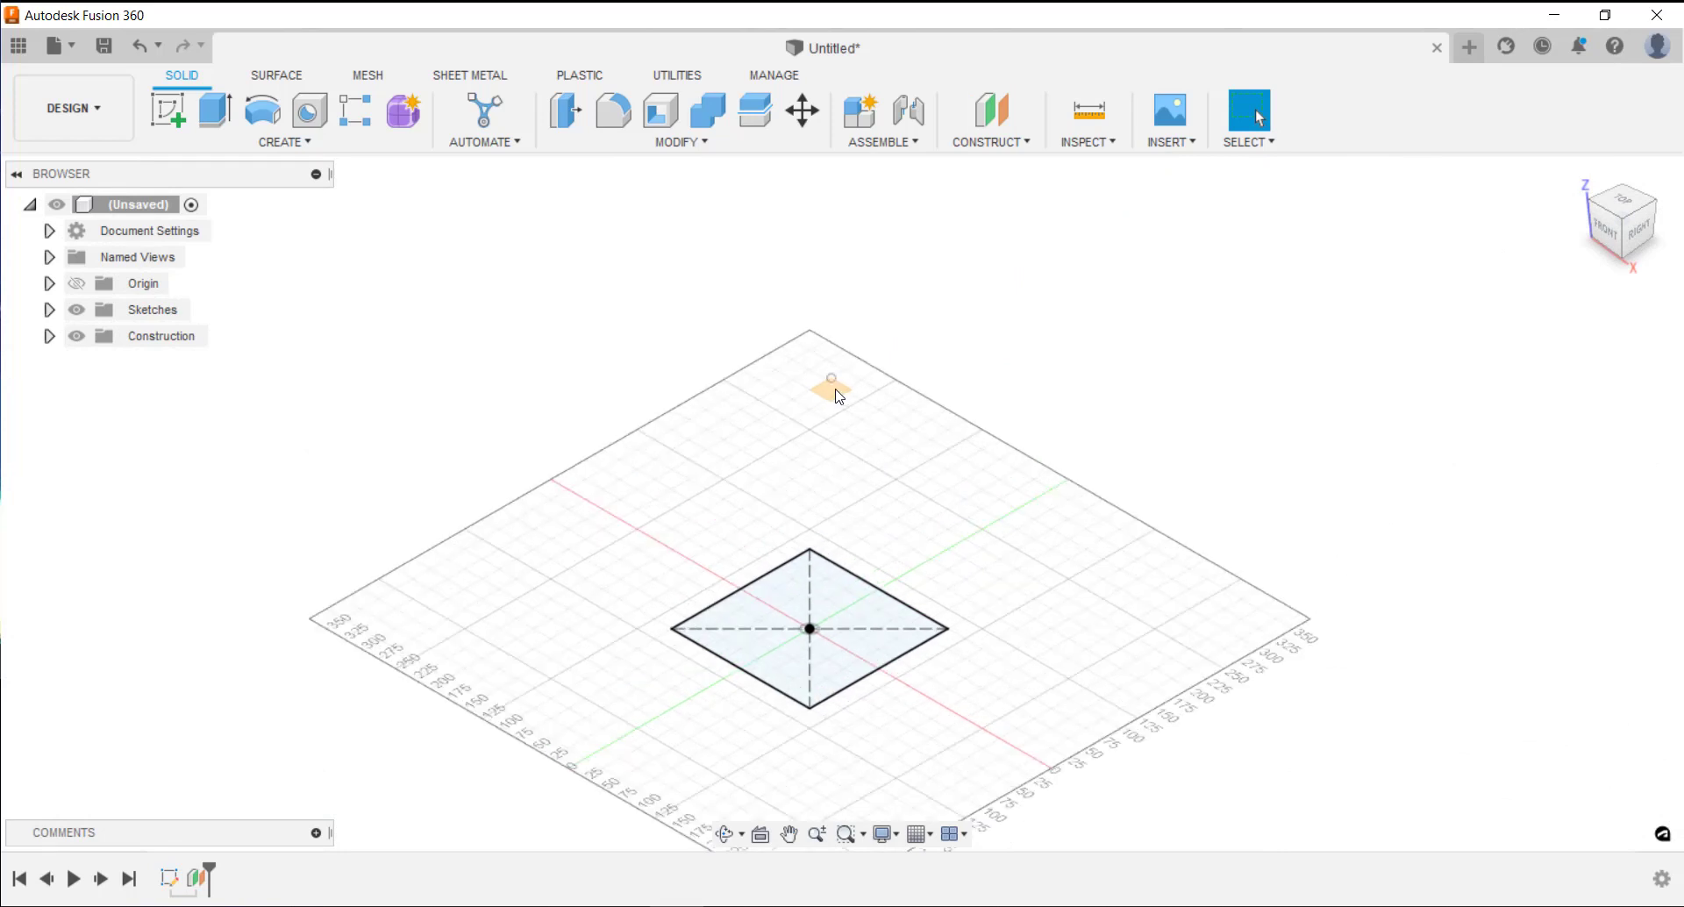
left_click(166, 109)
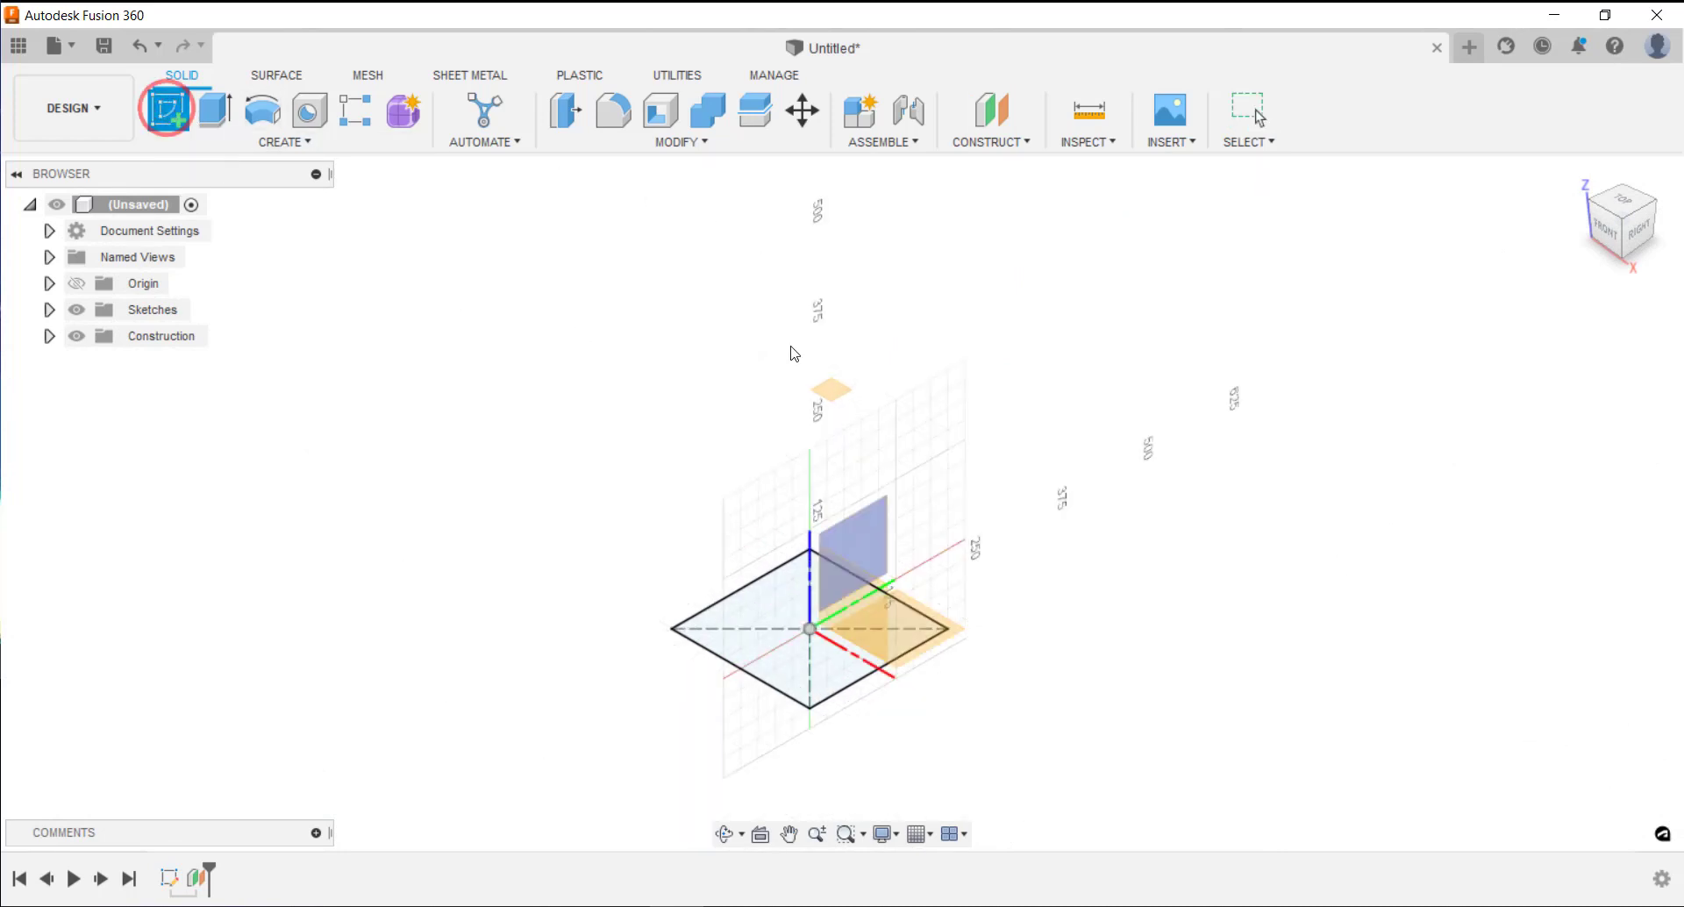
left_click(835, 390)
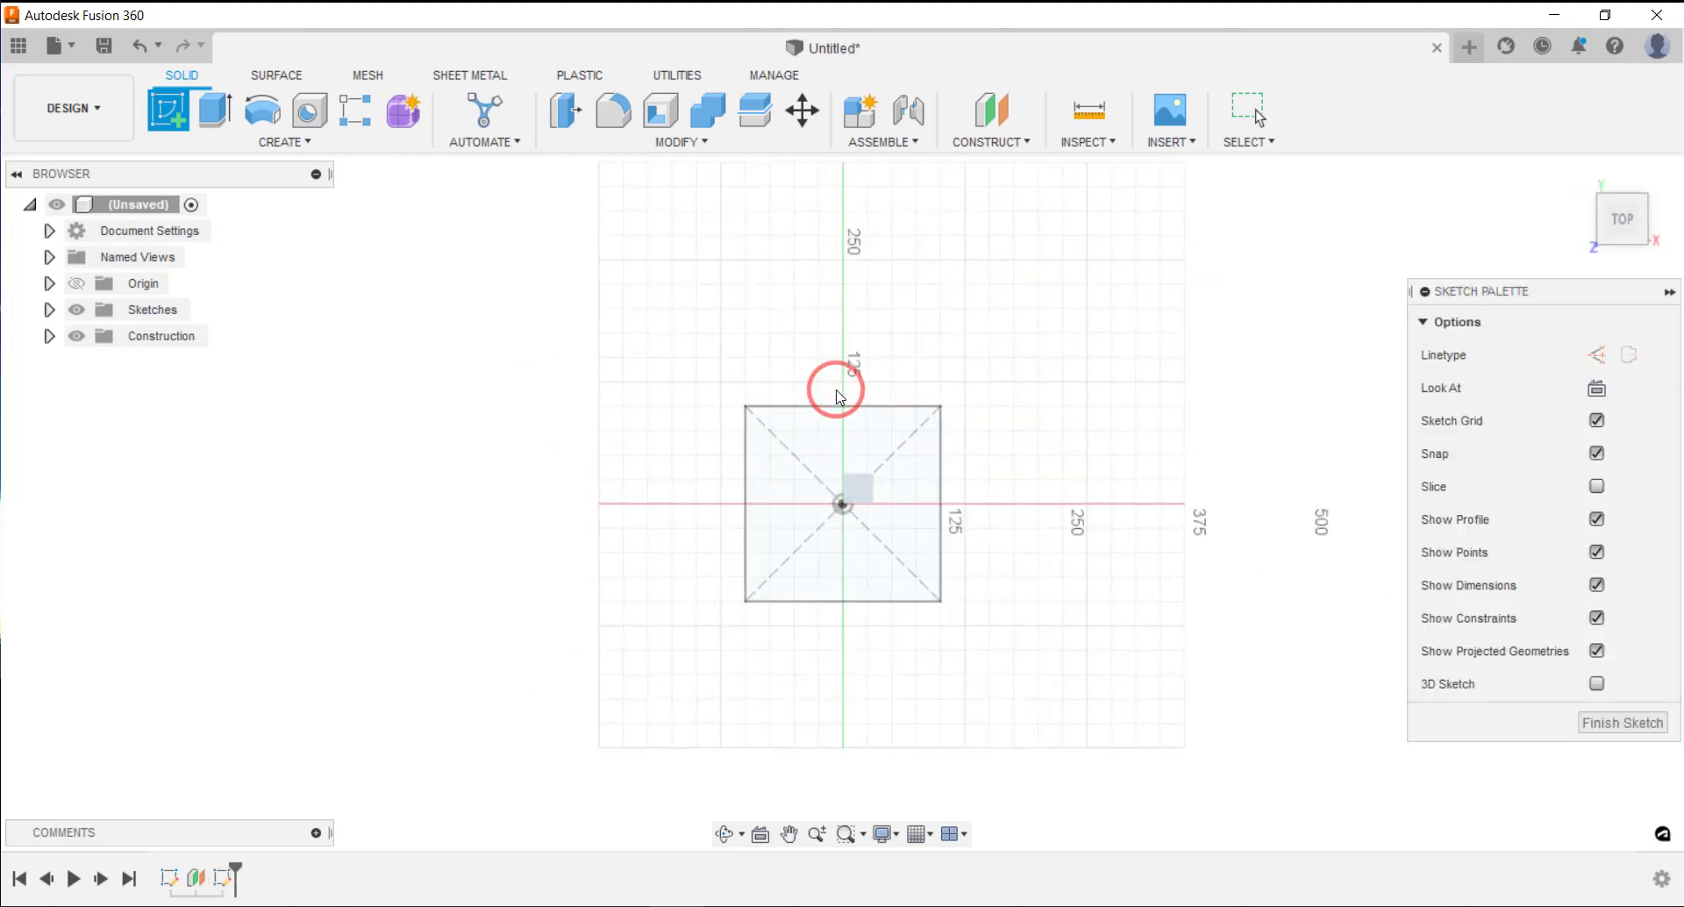
left_click(261, 110)
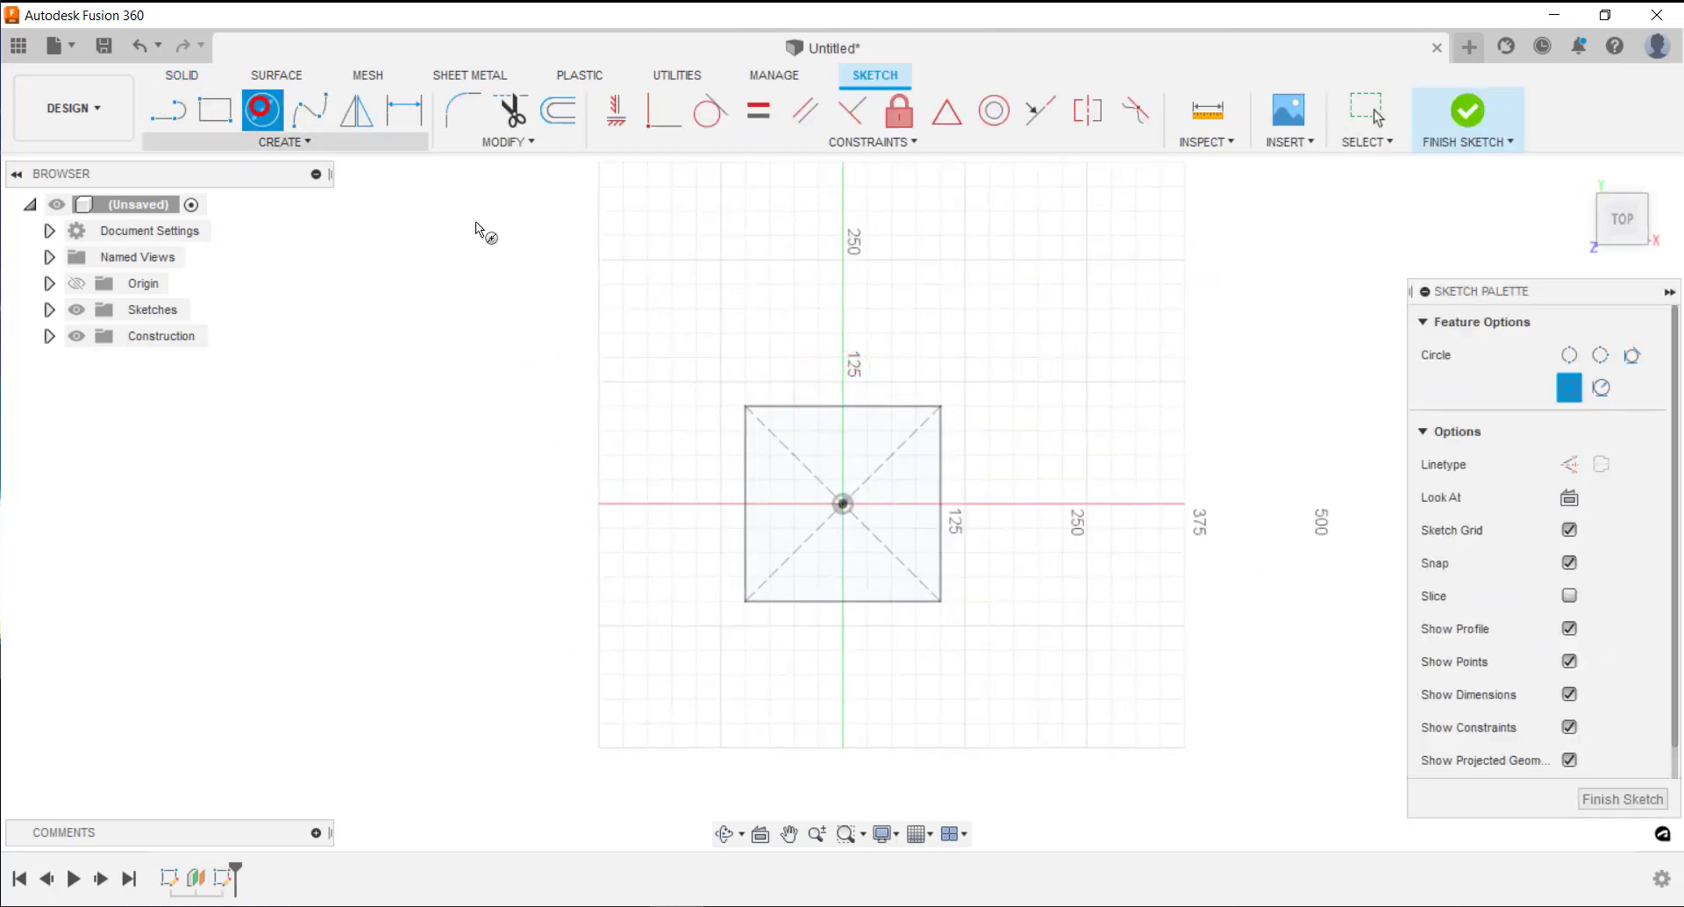
left_click(843, 503)
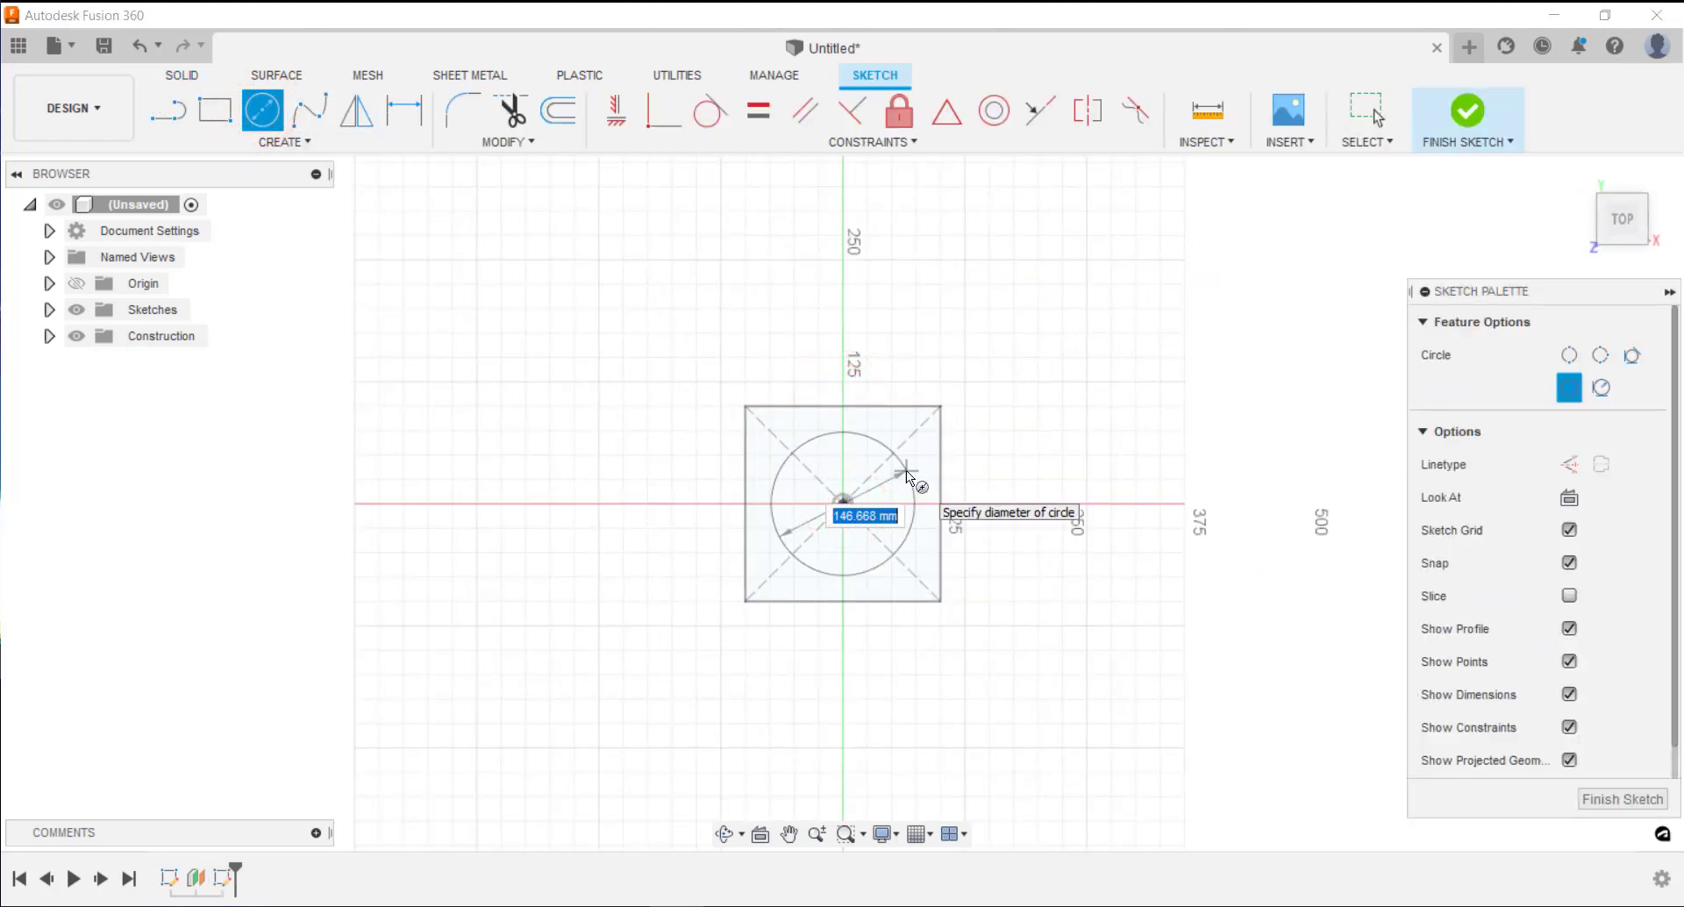
type("150")
key("Return")
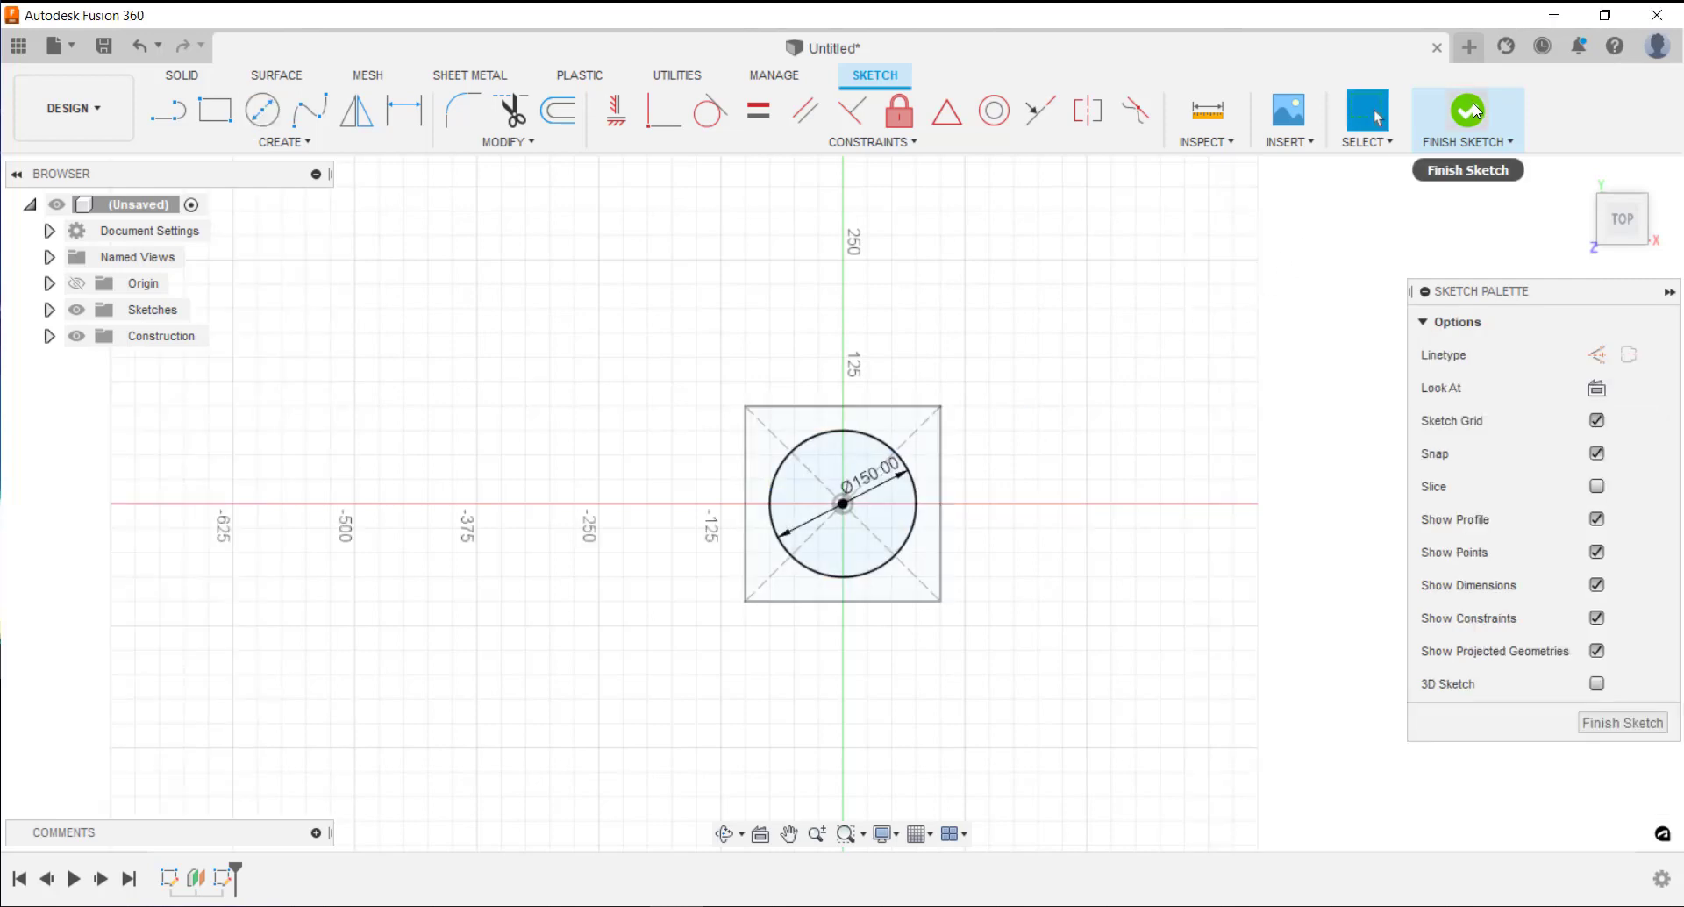
left_click(1479, 123)
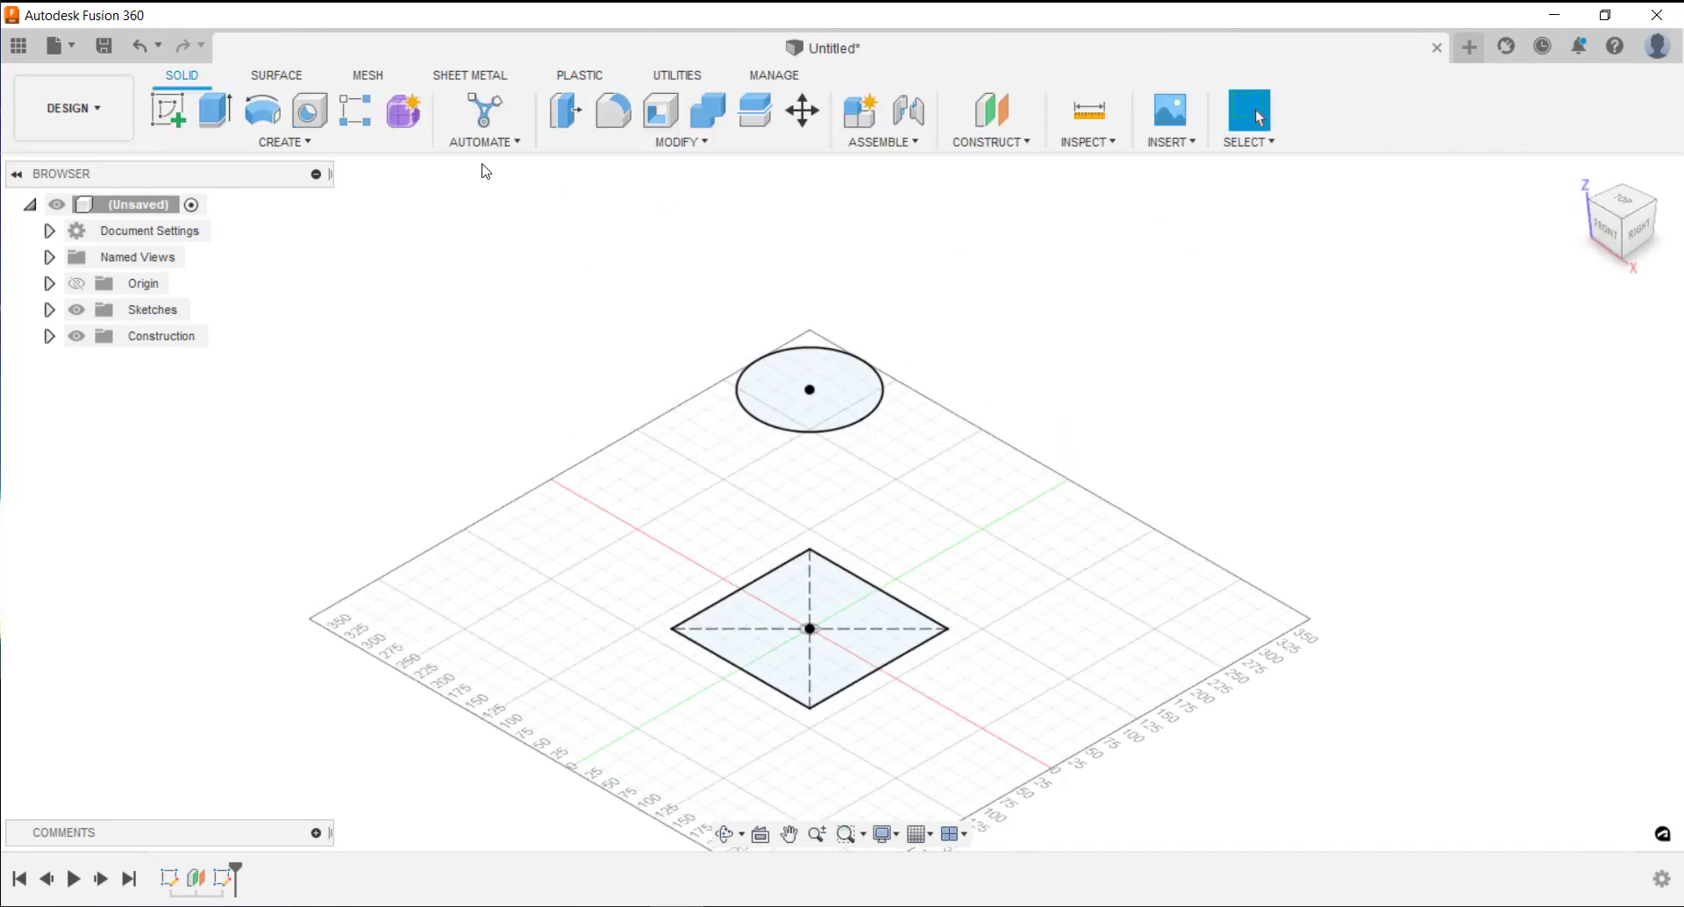
- Create an internal sheet metal component using the Stainless Steel 2mm rule
left_click(490, 77)
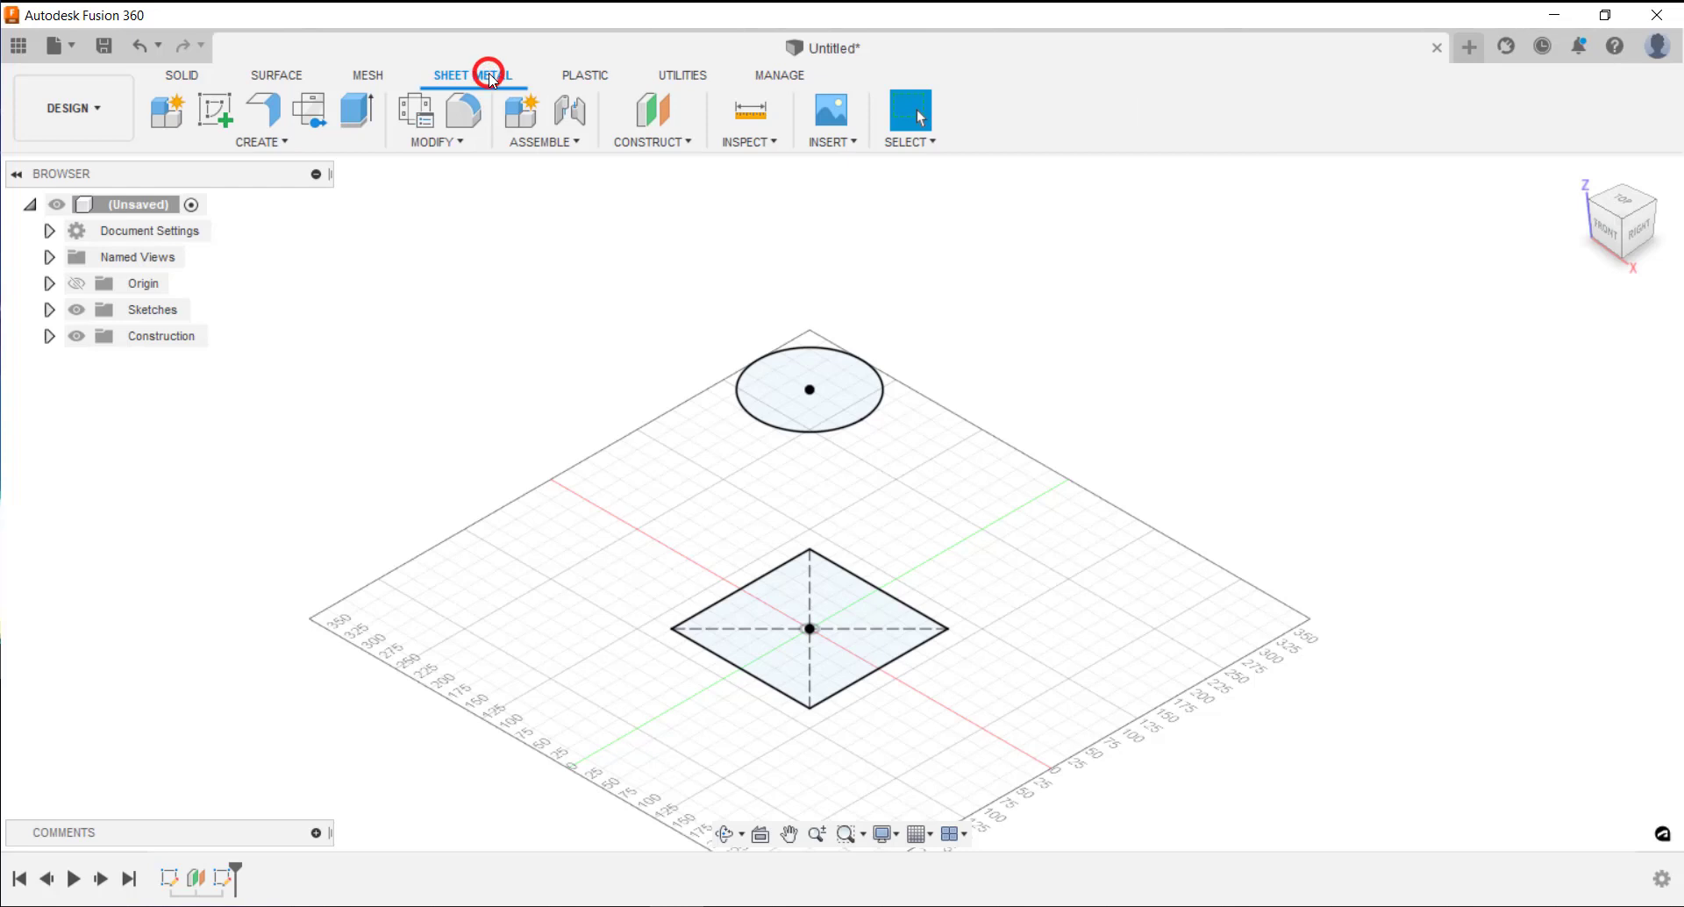
left_click(162, 106)
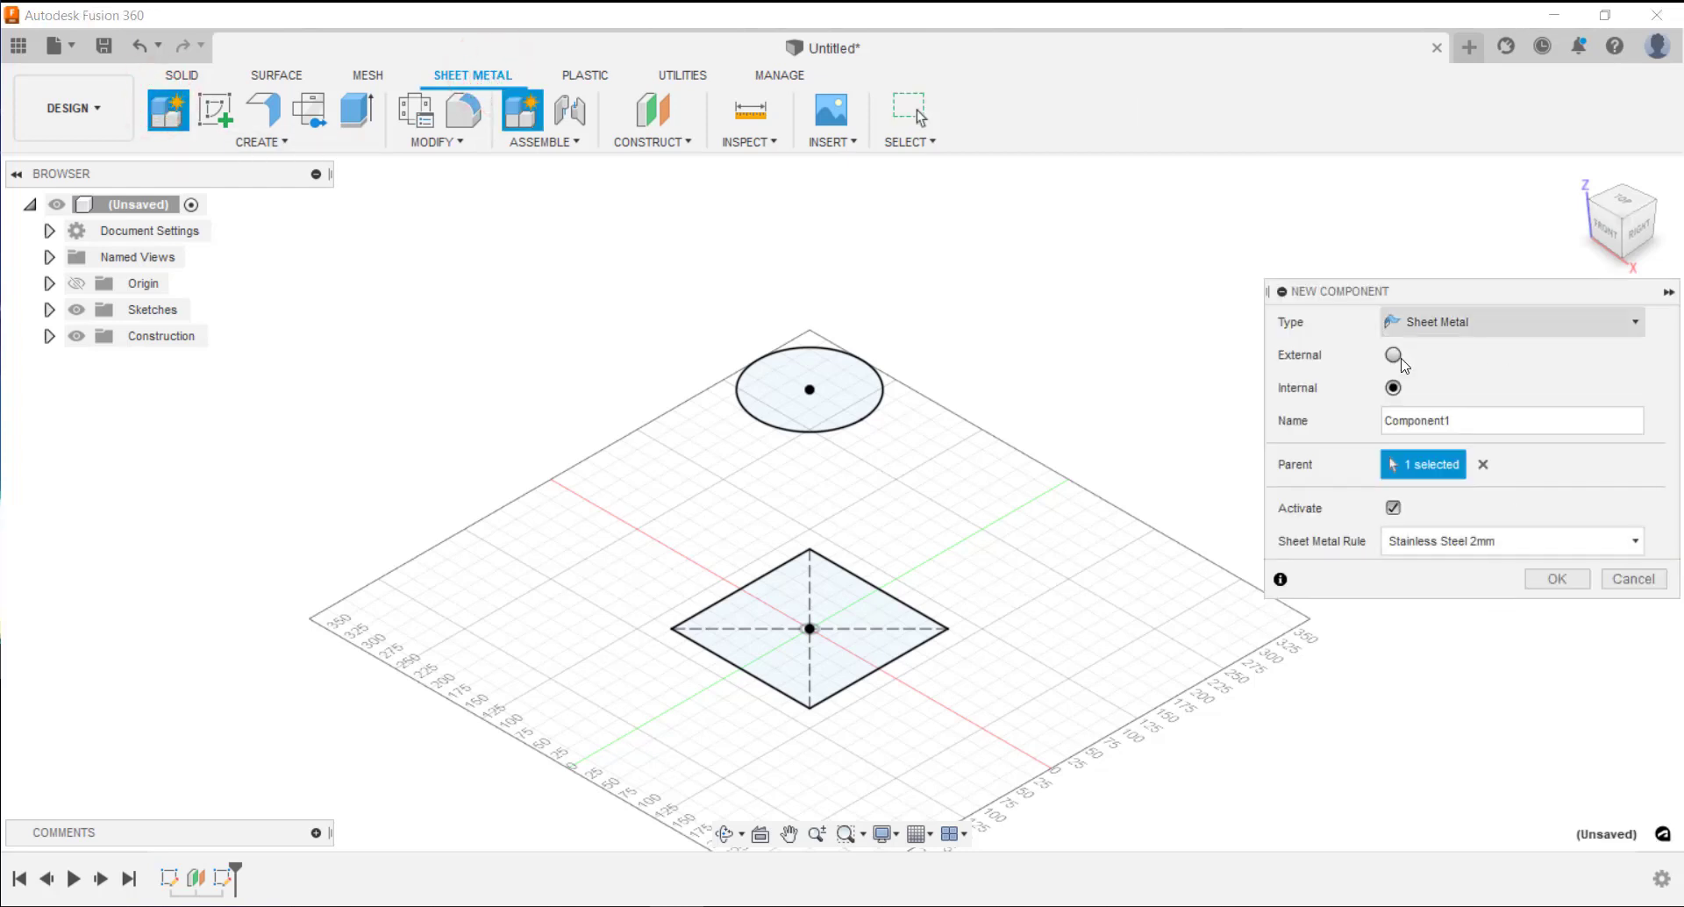
left_click(1433, 542)
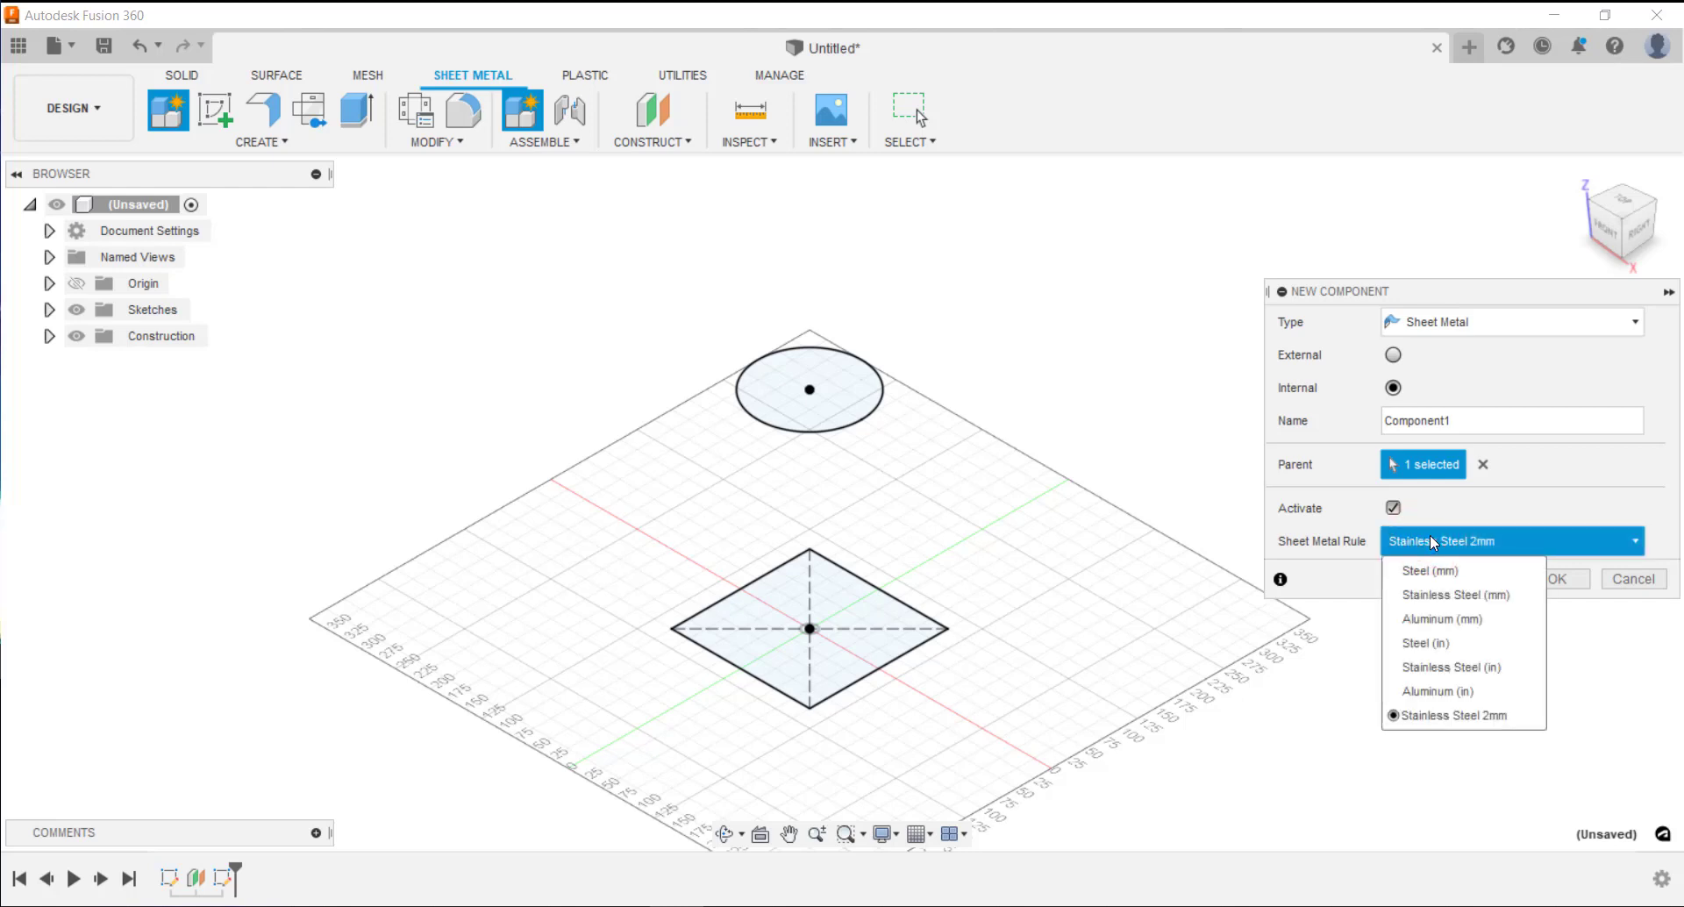
left_click(1461, 718)
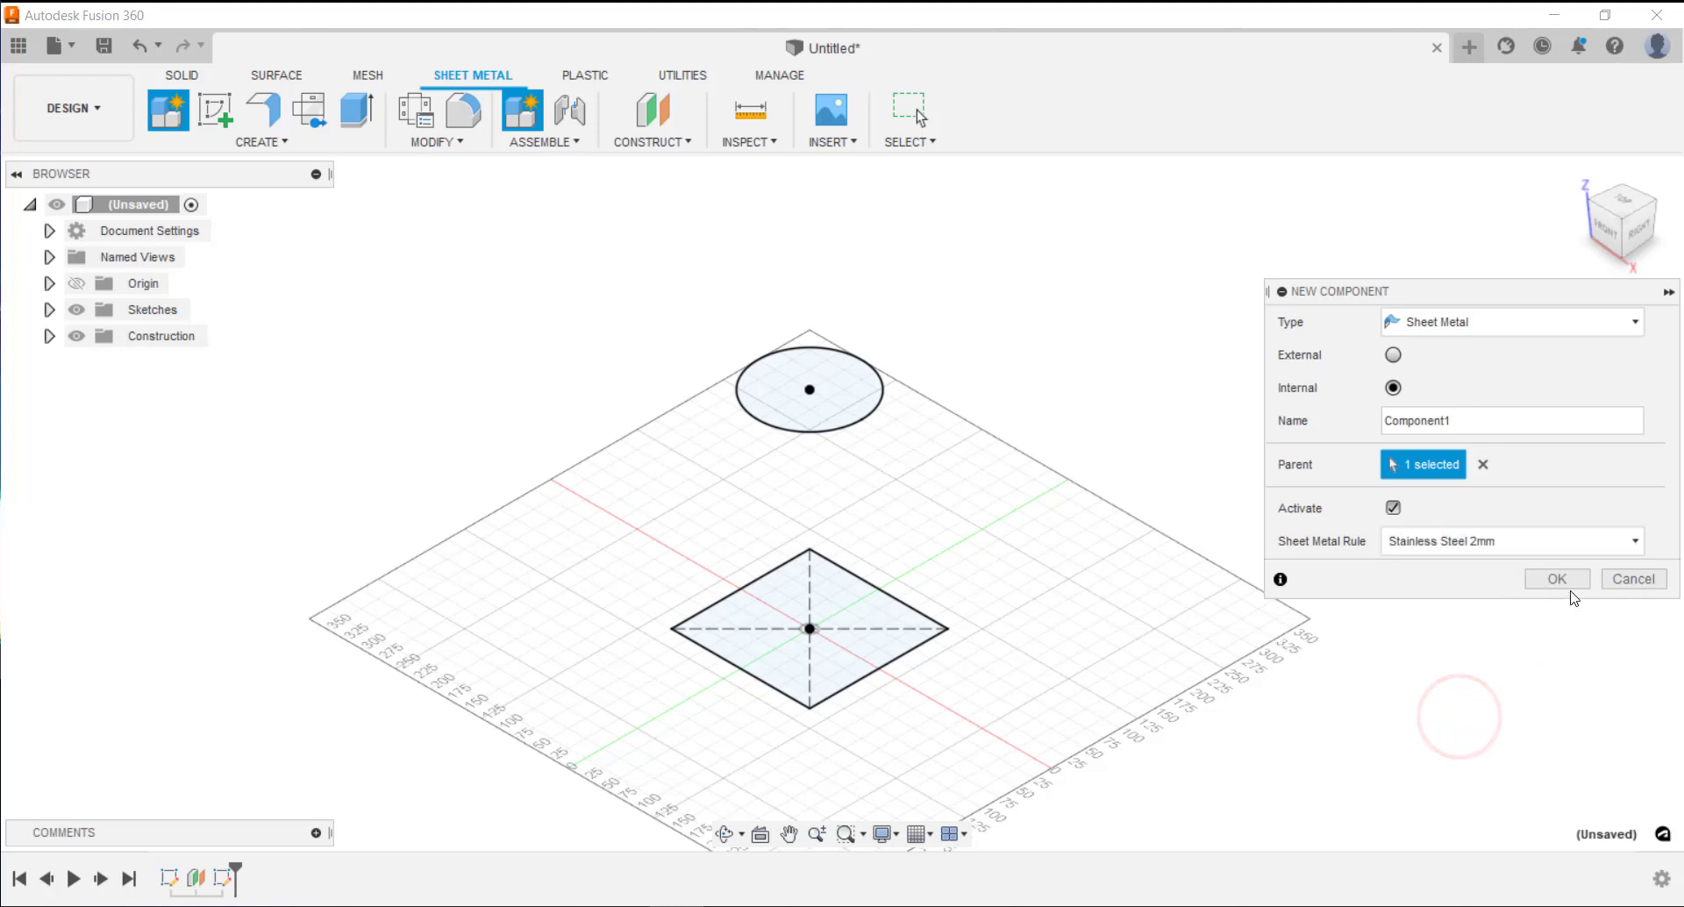
left_click(1573, 583)
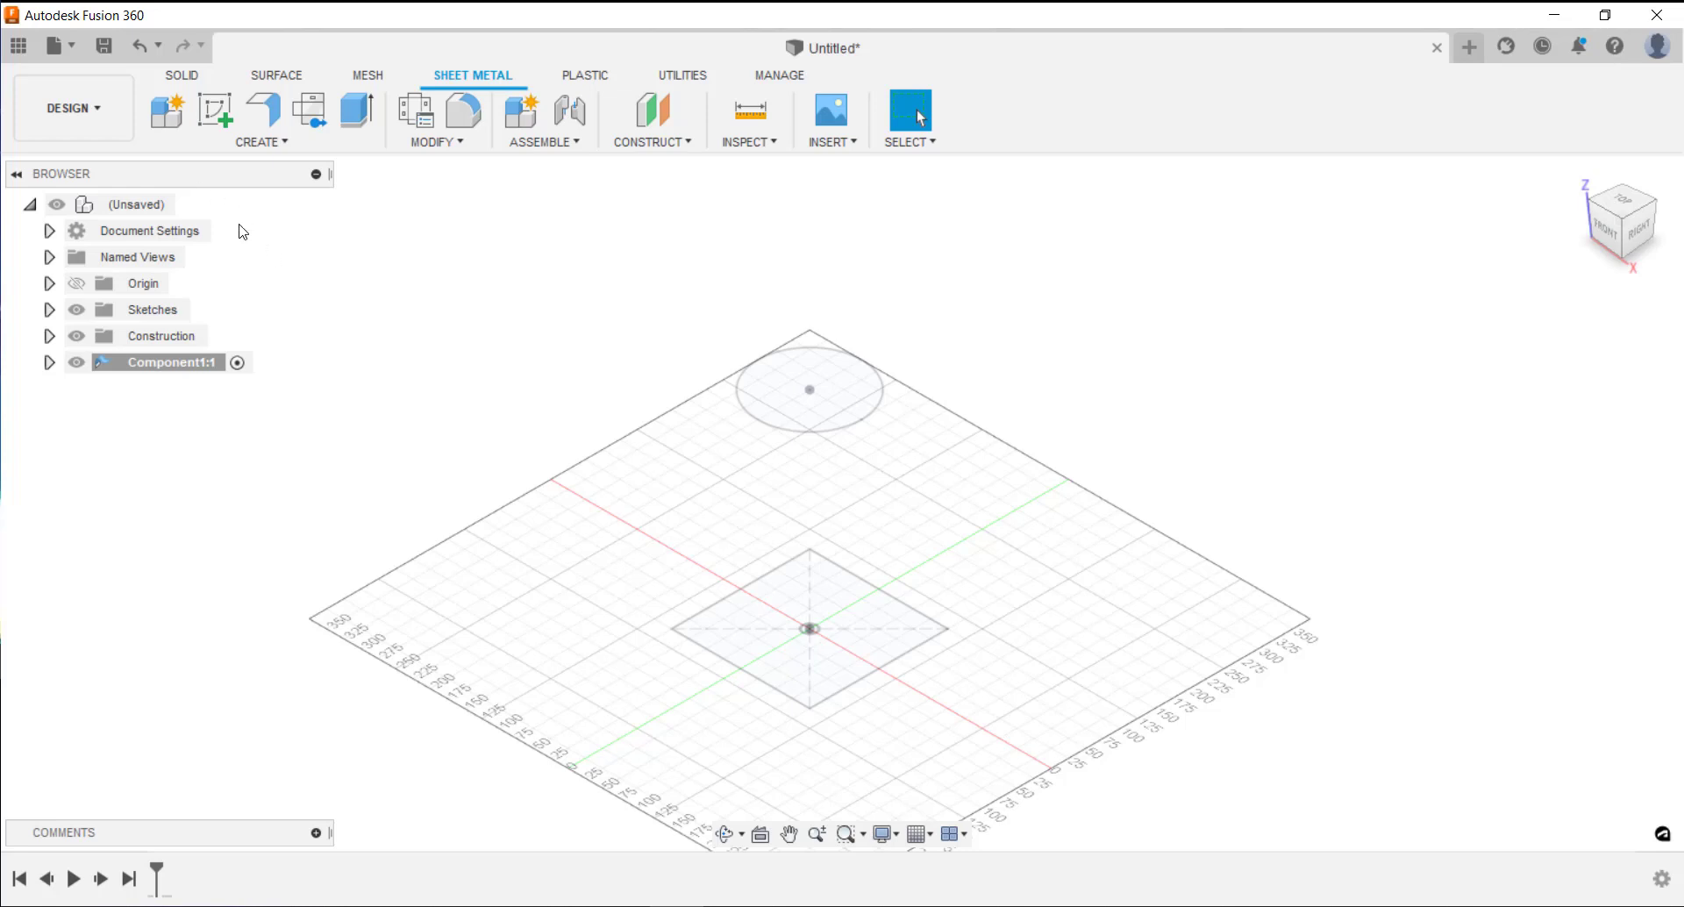
- Set up a lofted flange between the square sketch and the circle above it
left_click(275, 143)
left_click(236, 215)
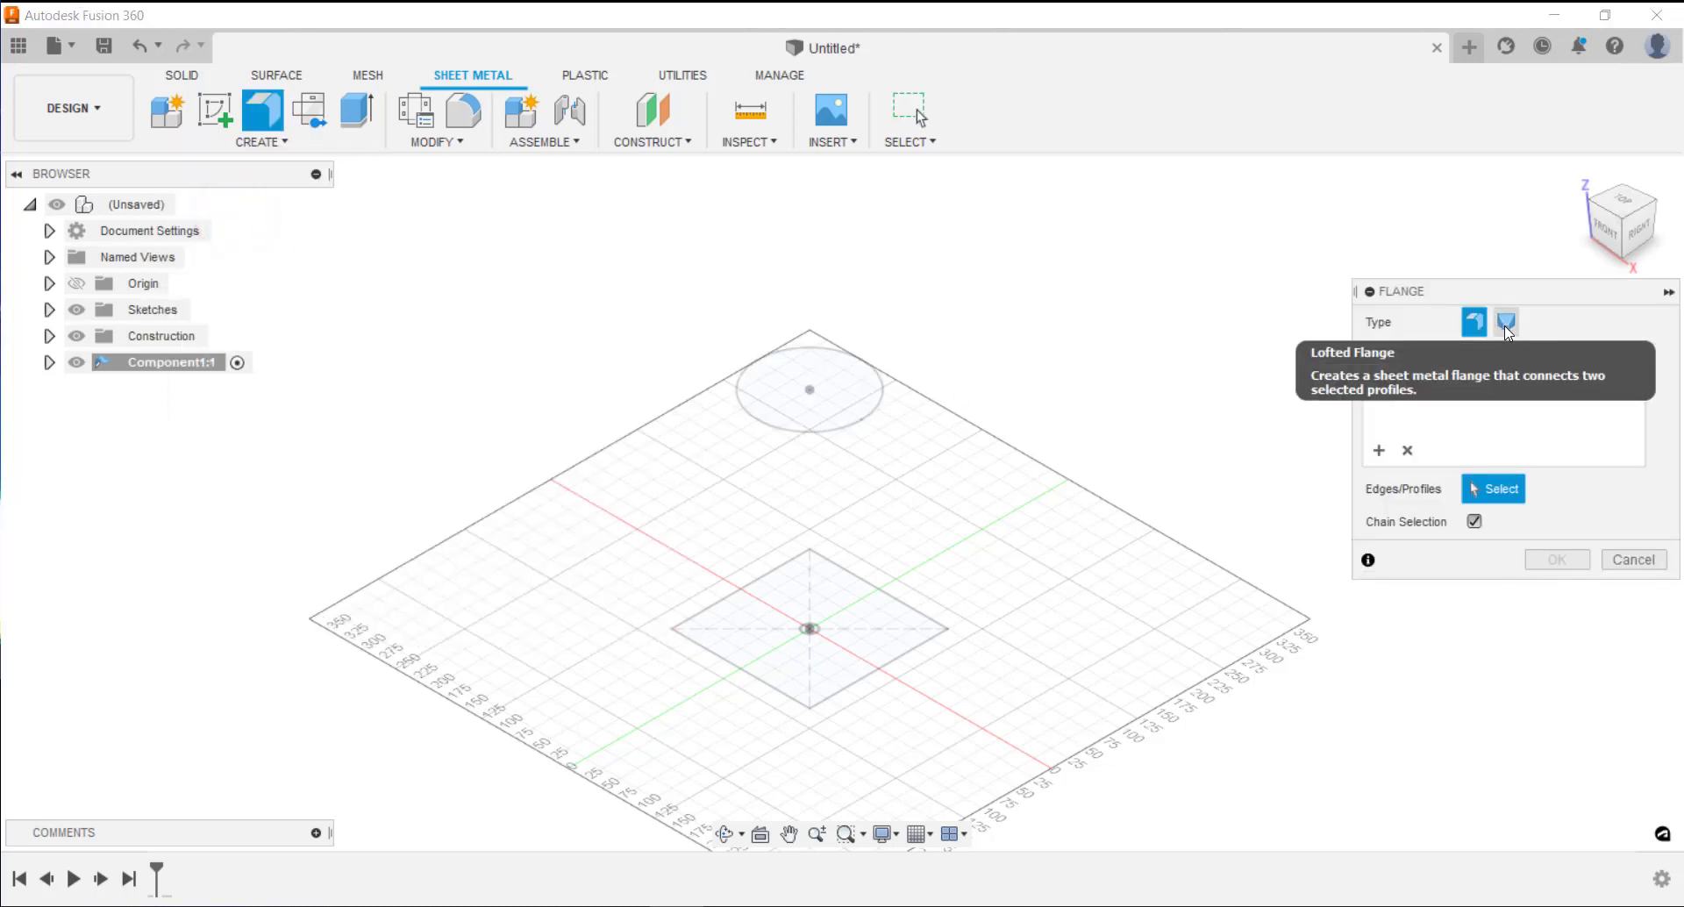
left_click(1506, 325)
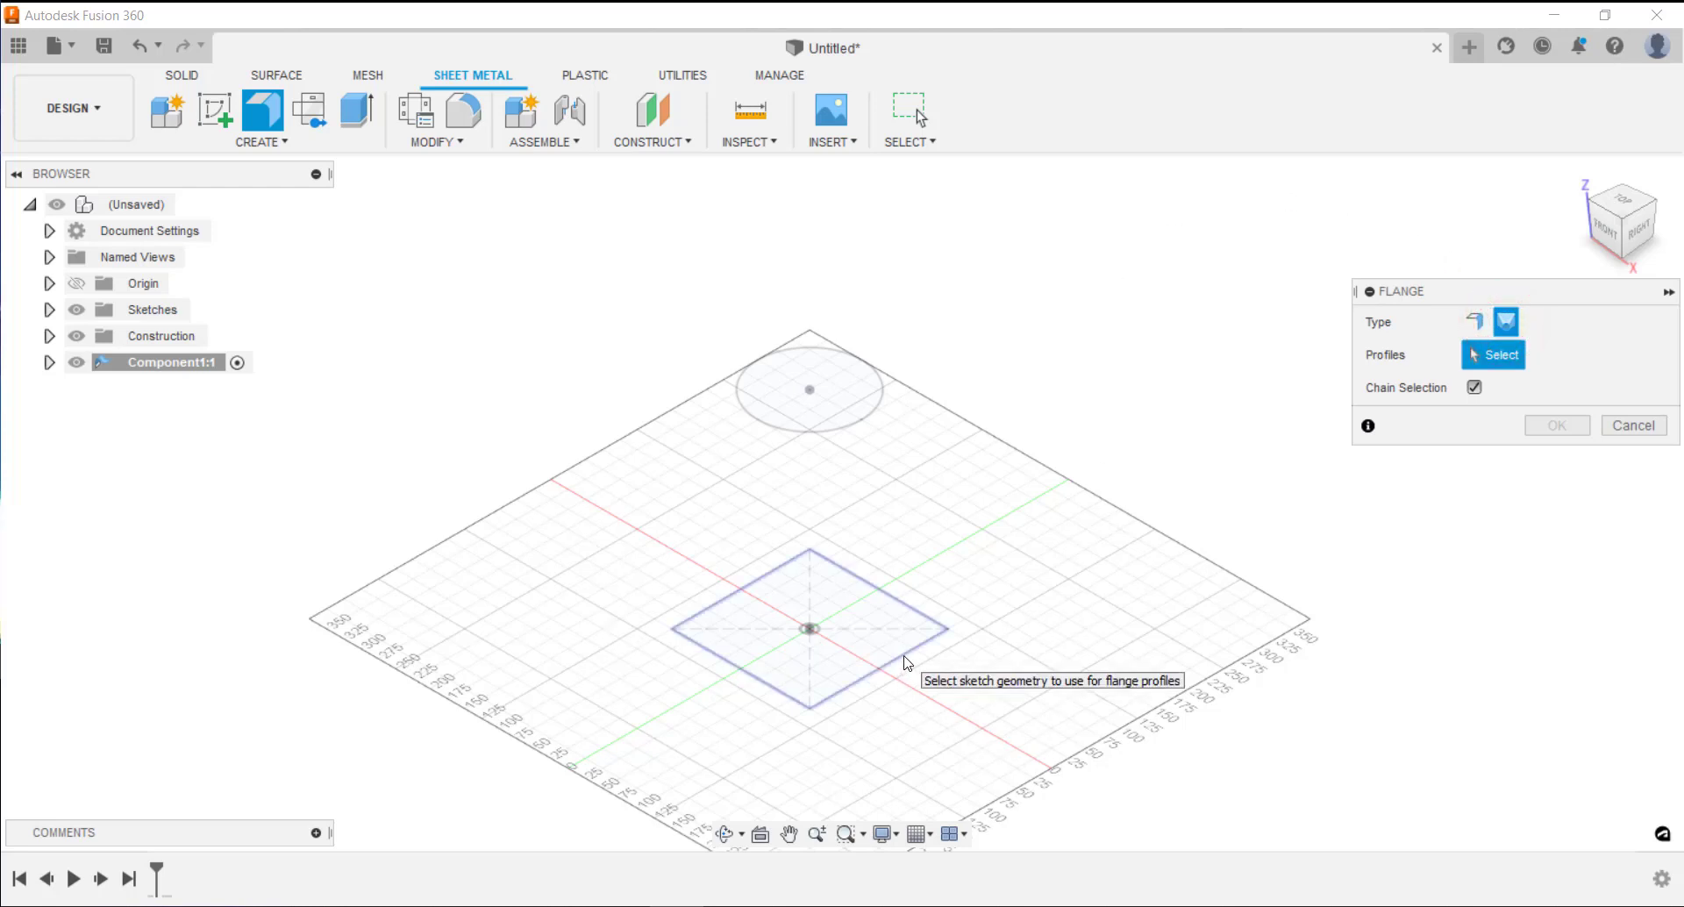
left_click(907, 664)
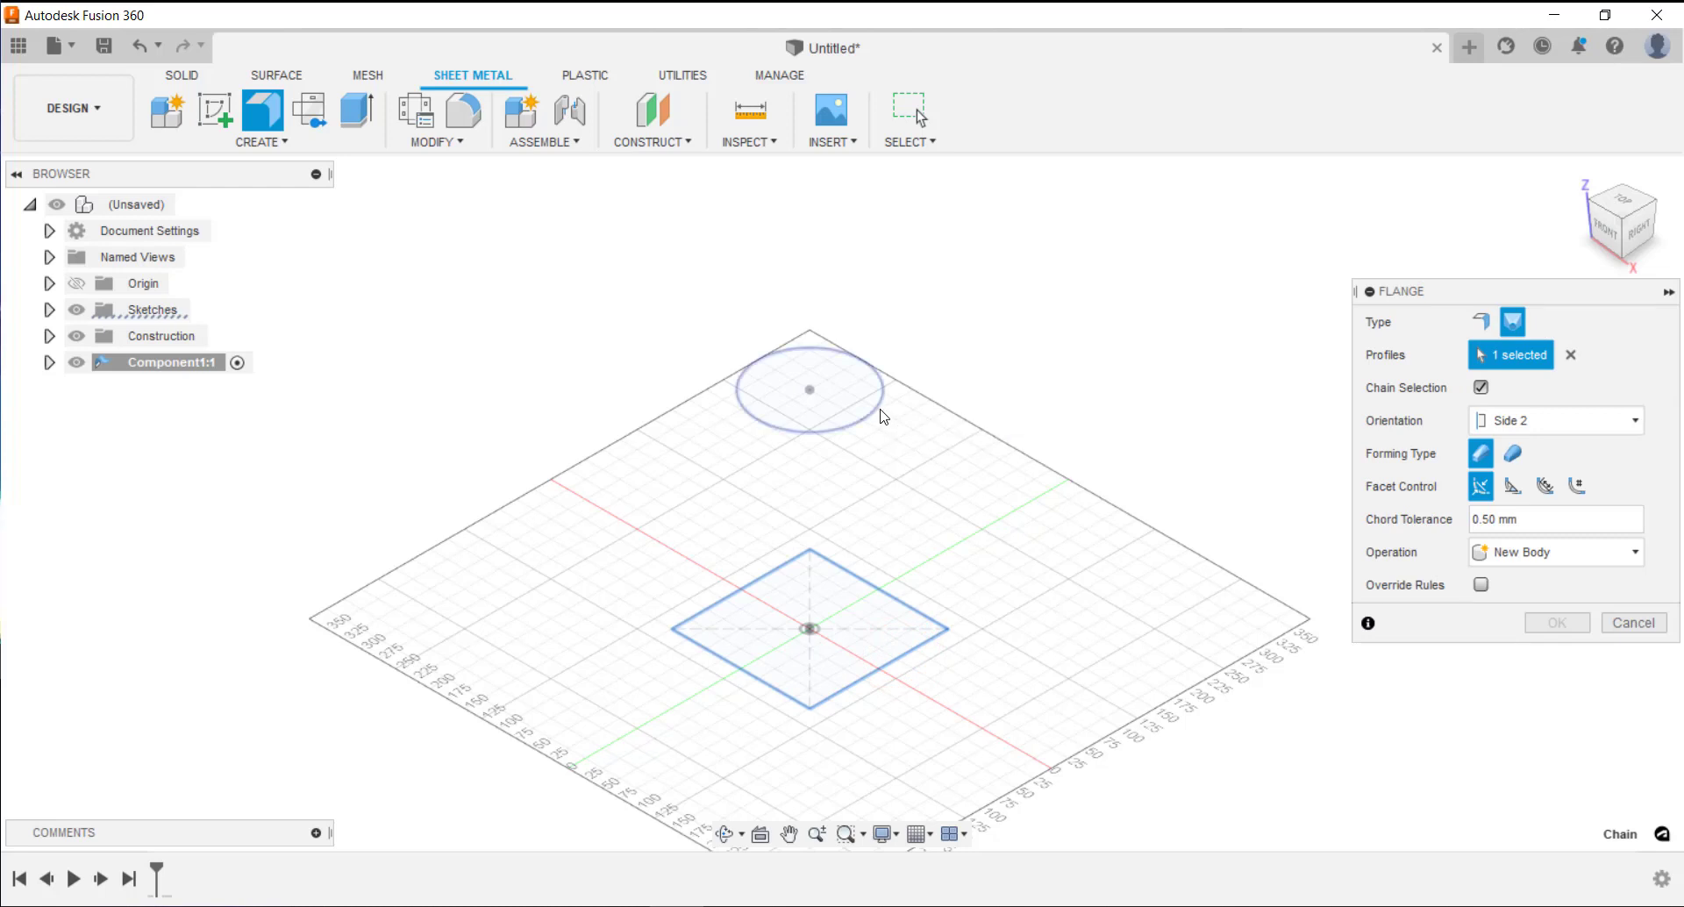
left_click(882, 411)
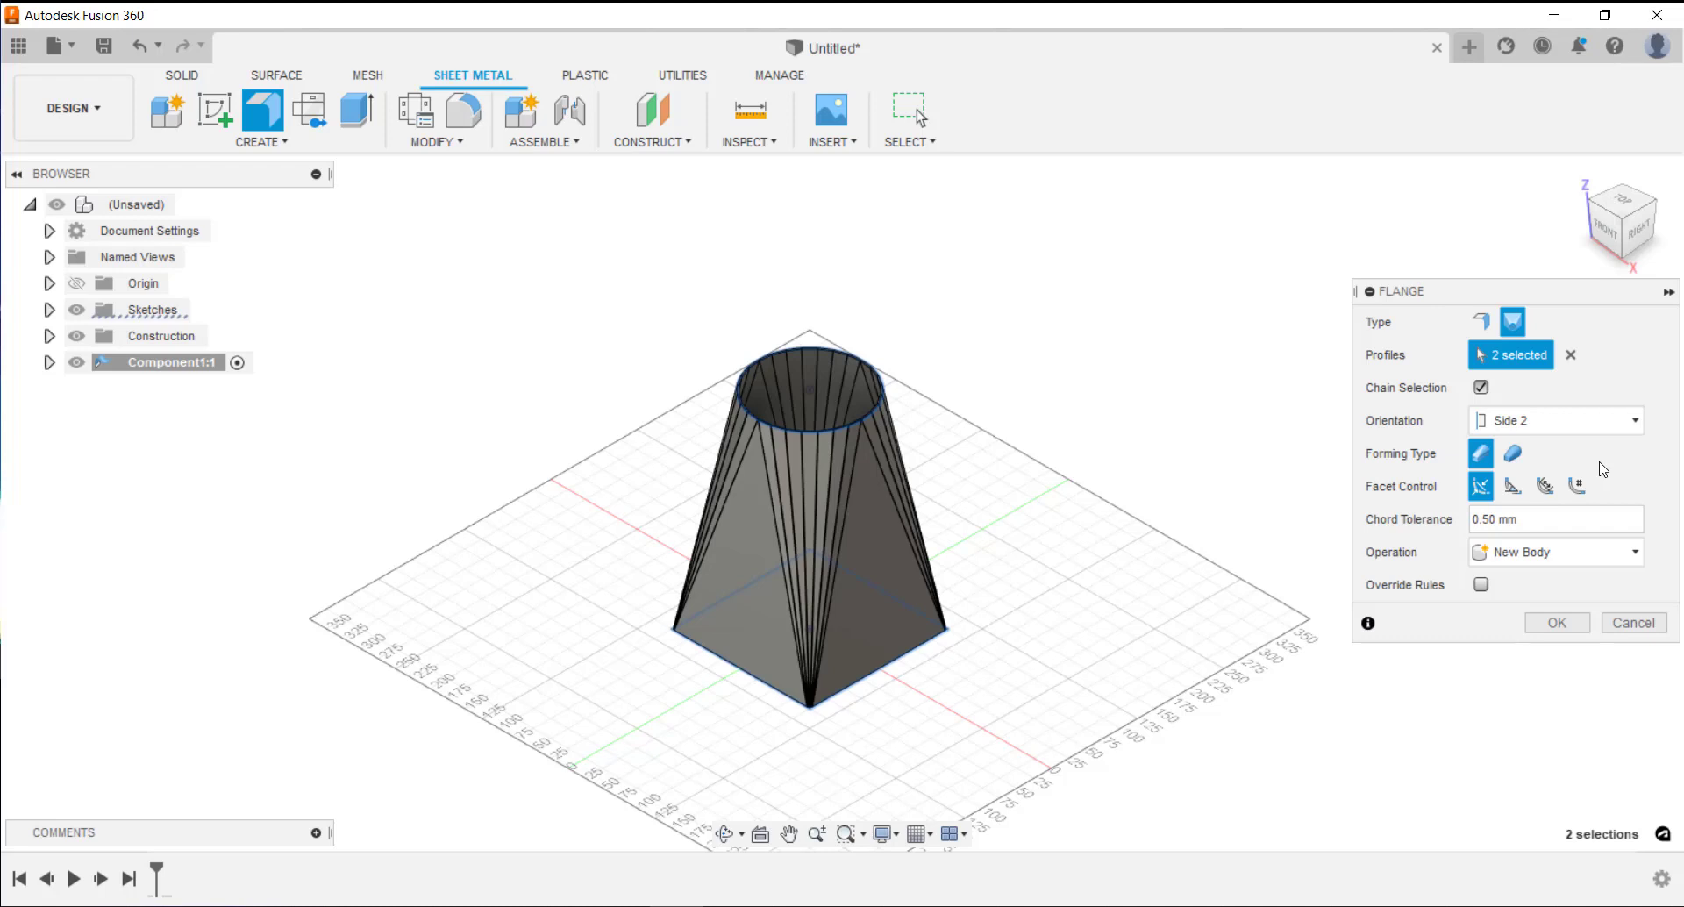
- Preview the lofted flange with the Die Form forming type and return it to Brake Form
left_click(1515, 454)
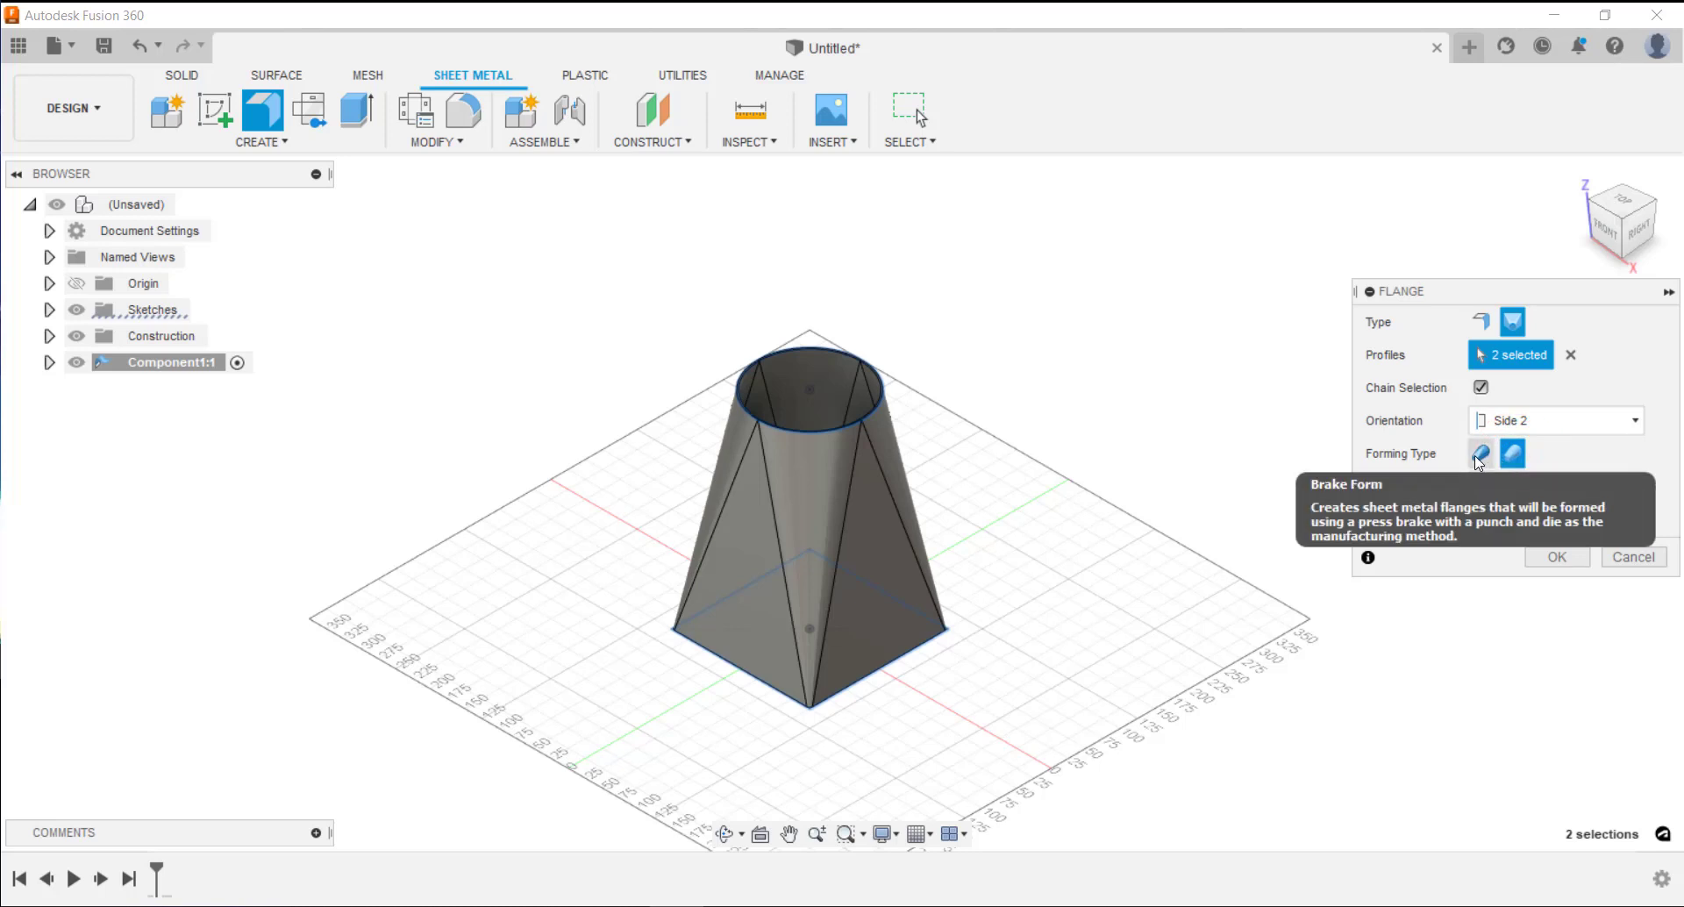
left_click(1480, 454)
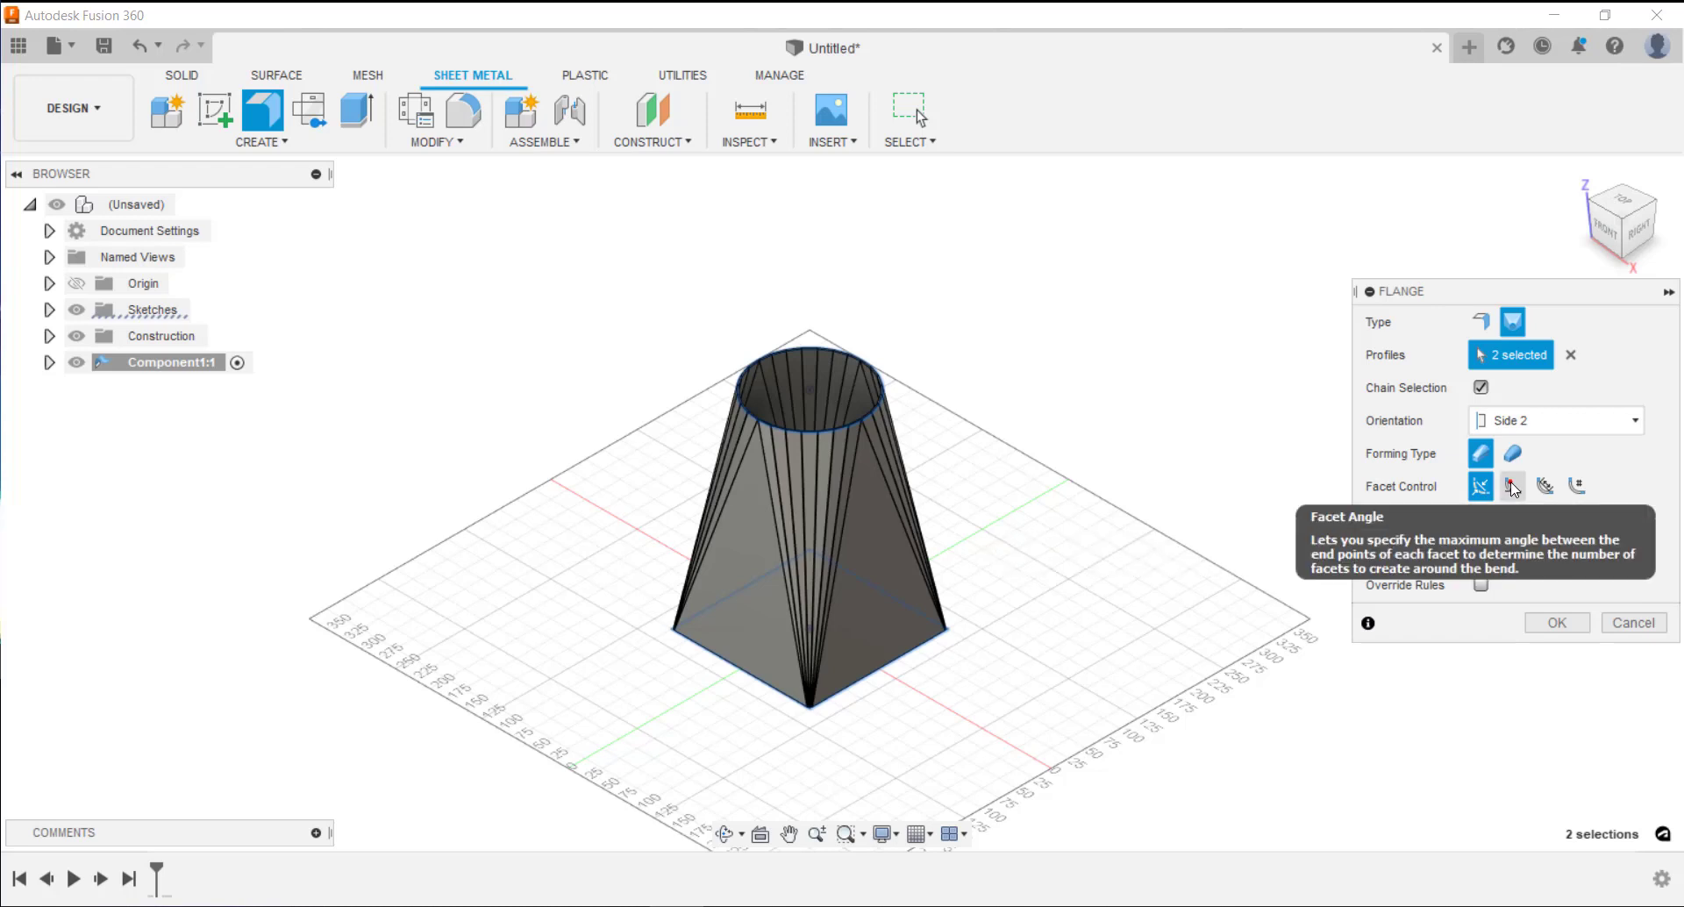
- Try the Facet Angle control on the lofted flange with an angle of 5 degrees and one of 15 degrees
left_click(1514, 488)
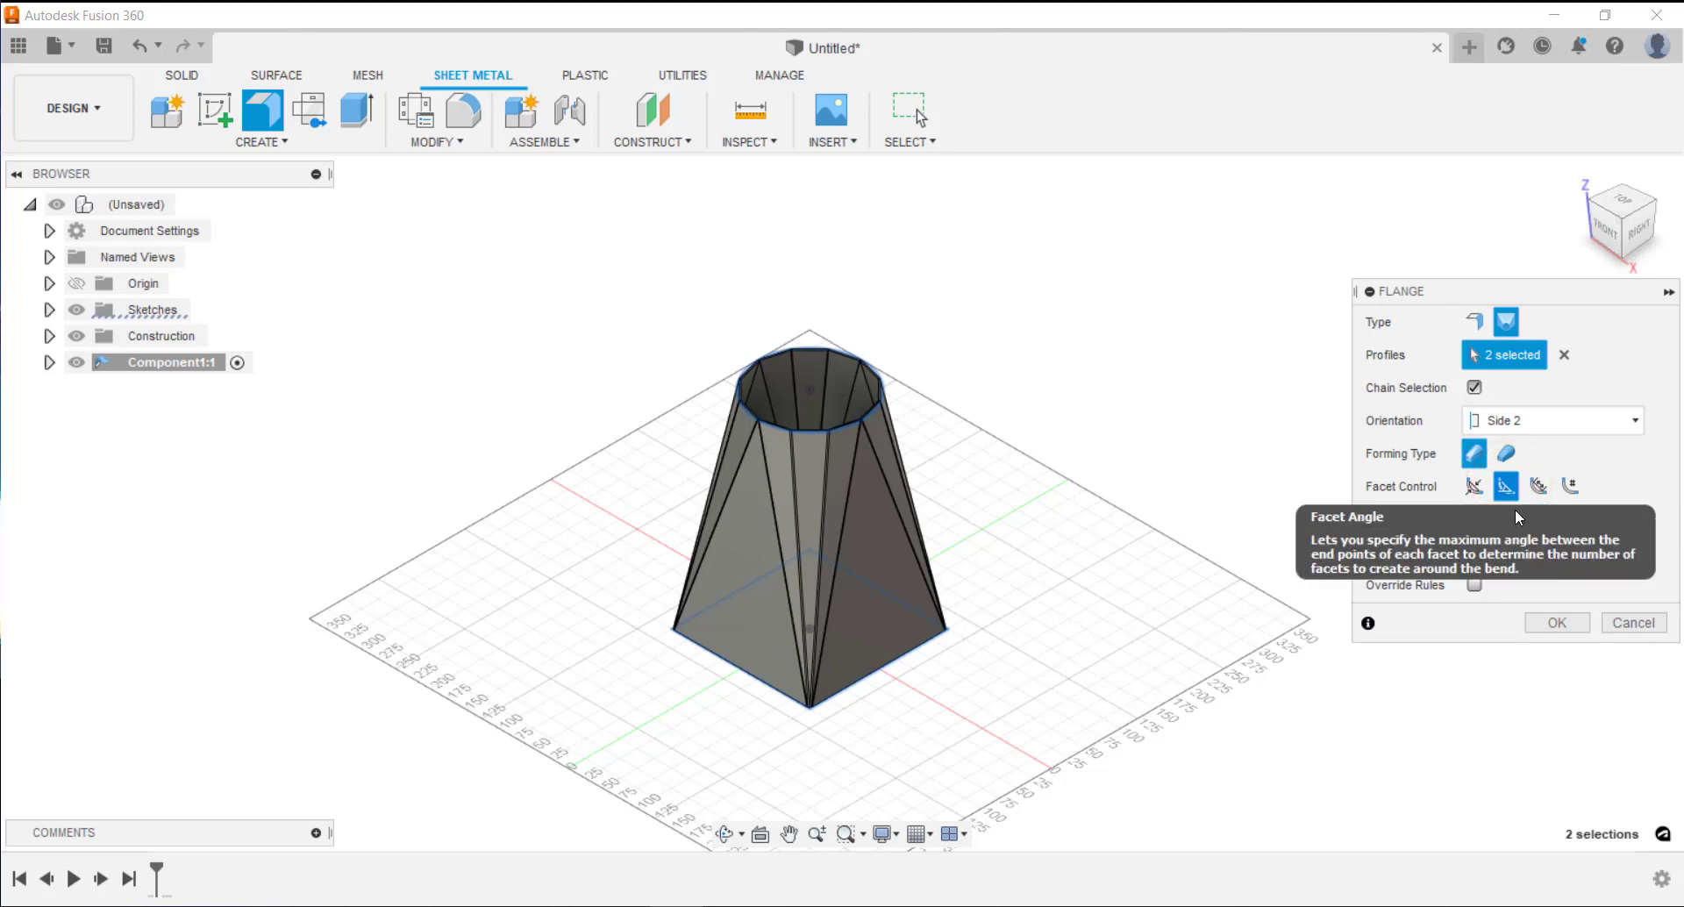
left_click(1537, 520)
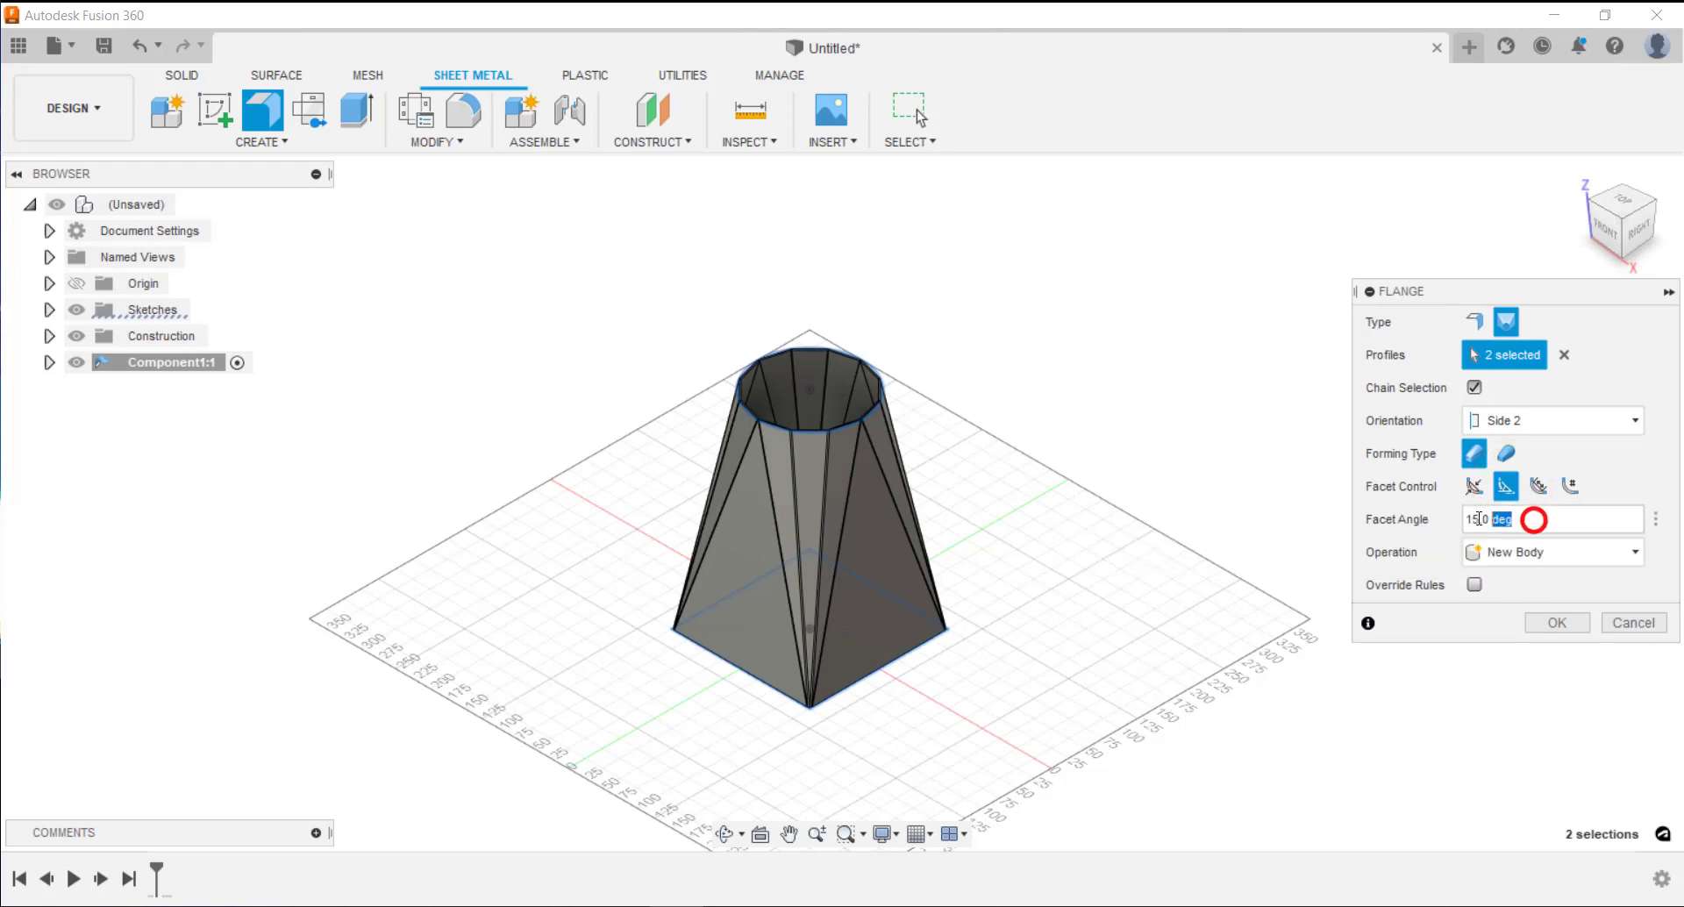
type("5")
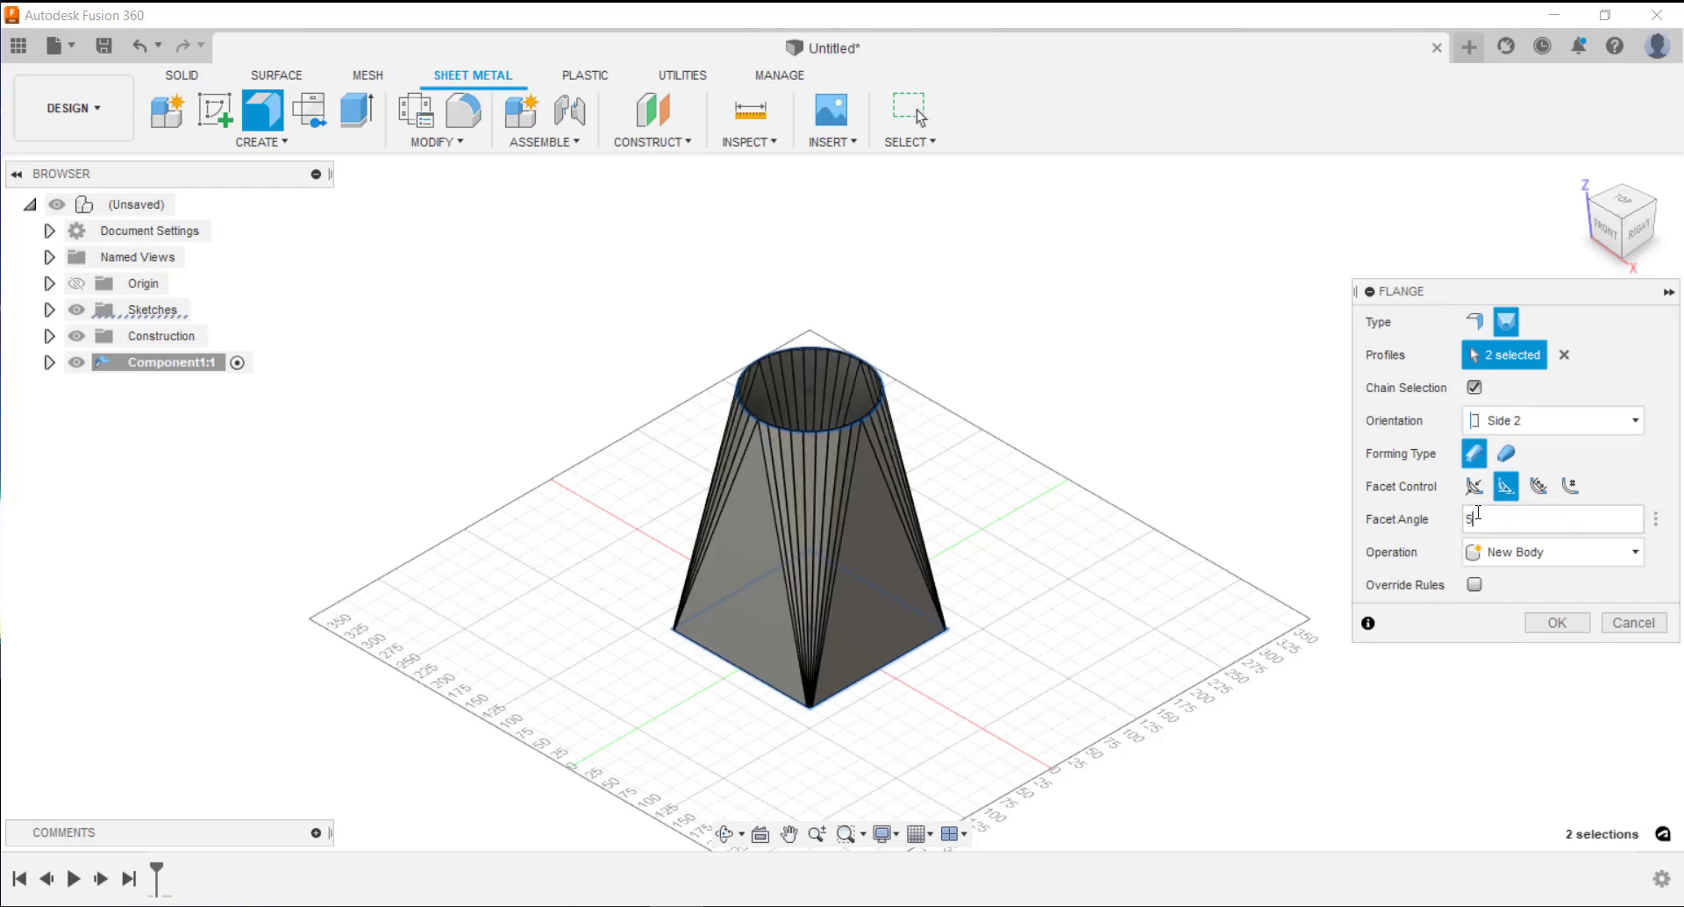
left_click(1482, 517)
type("15")
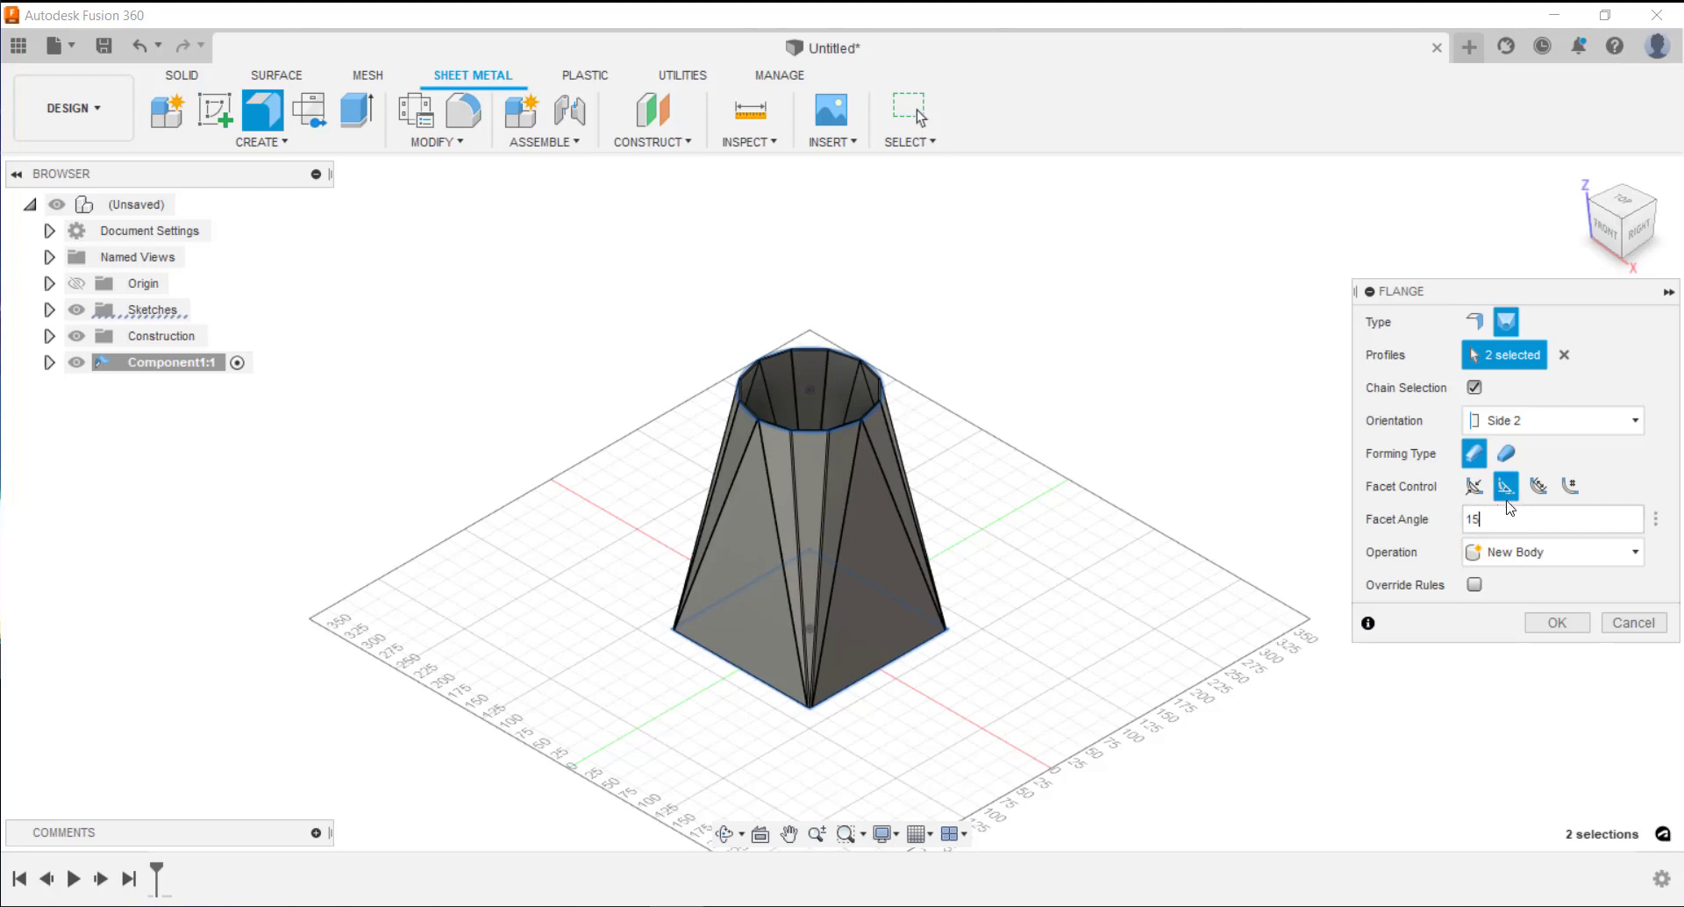
- Try the Facet Distance control on the lofted flange with a distance of 10 mm
left_click(1539, 487)
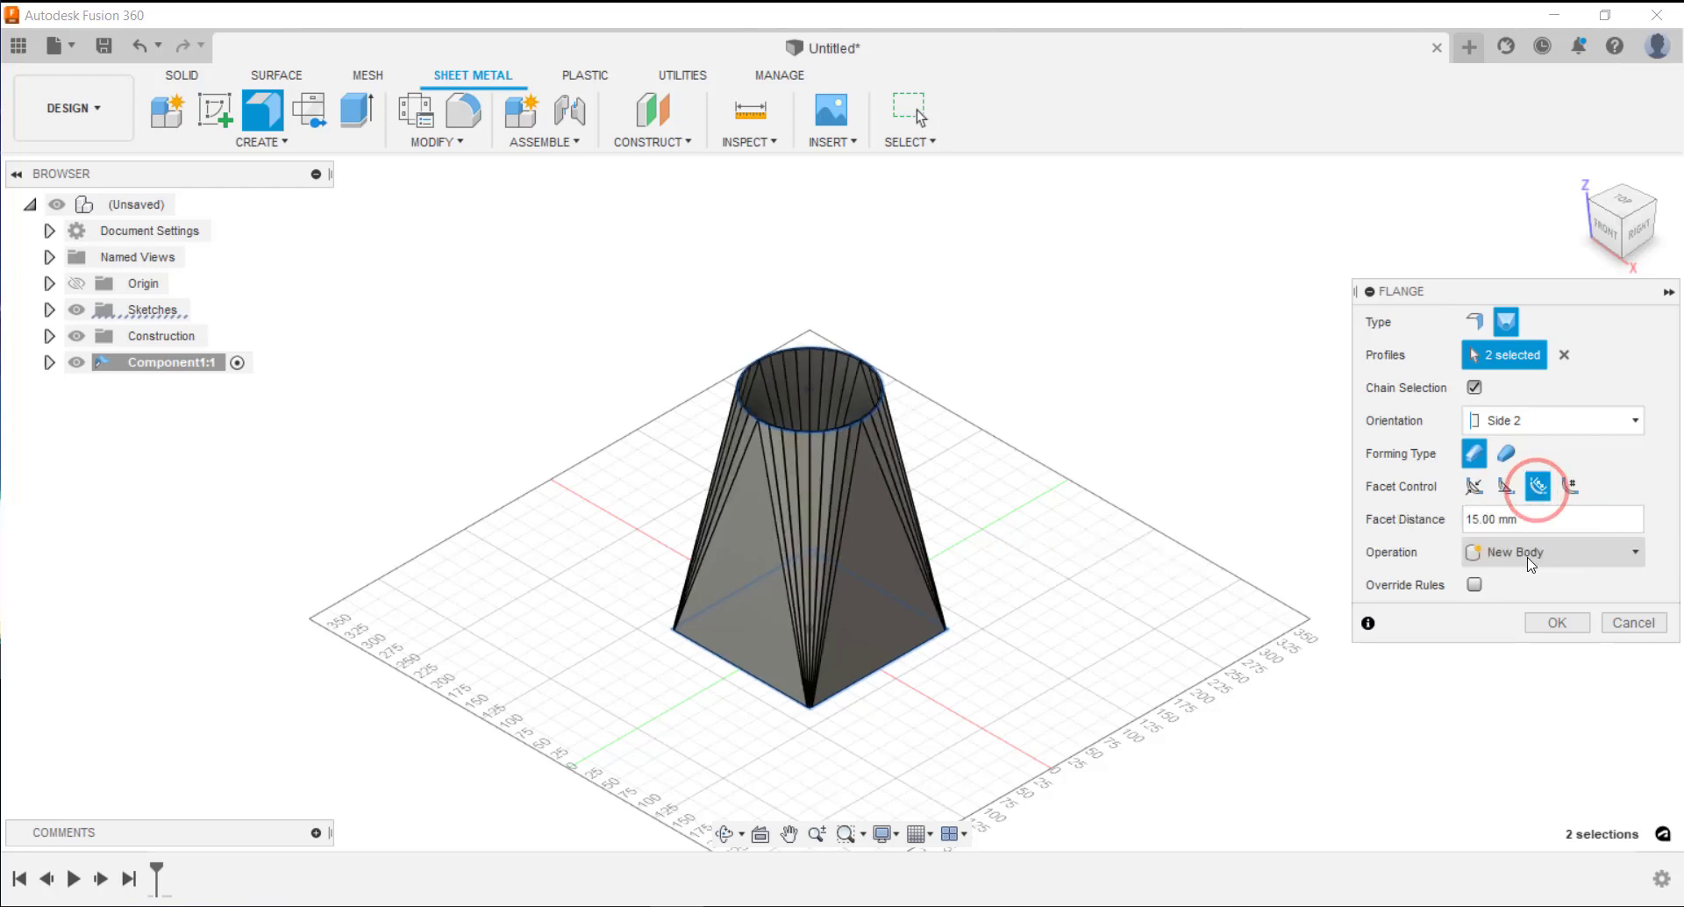
left_click(1531, 525)
left_click_drag(1492, 524, 1430, 527)
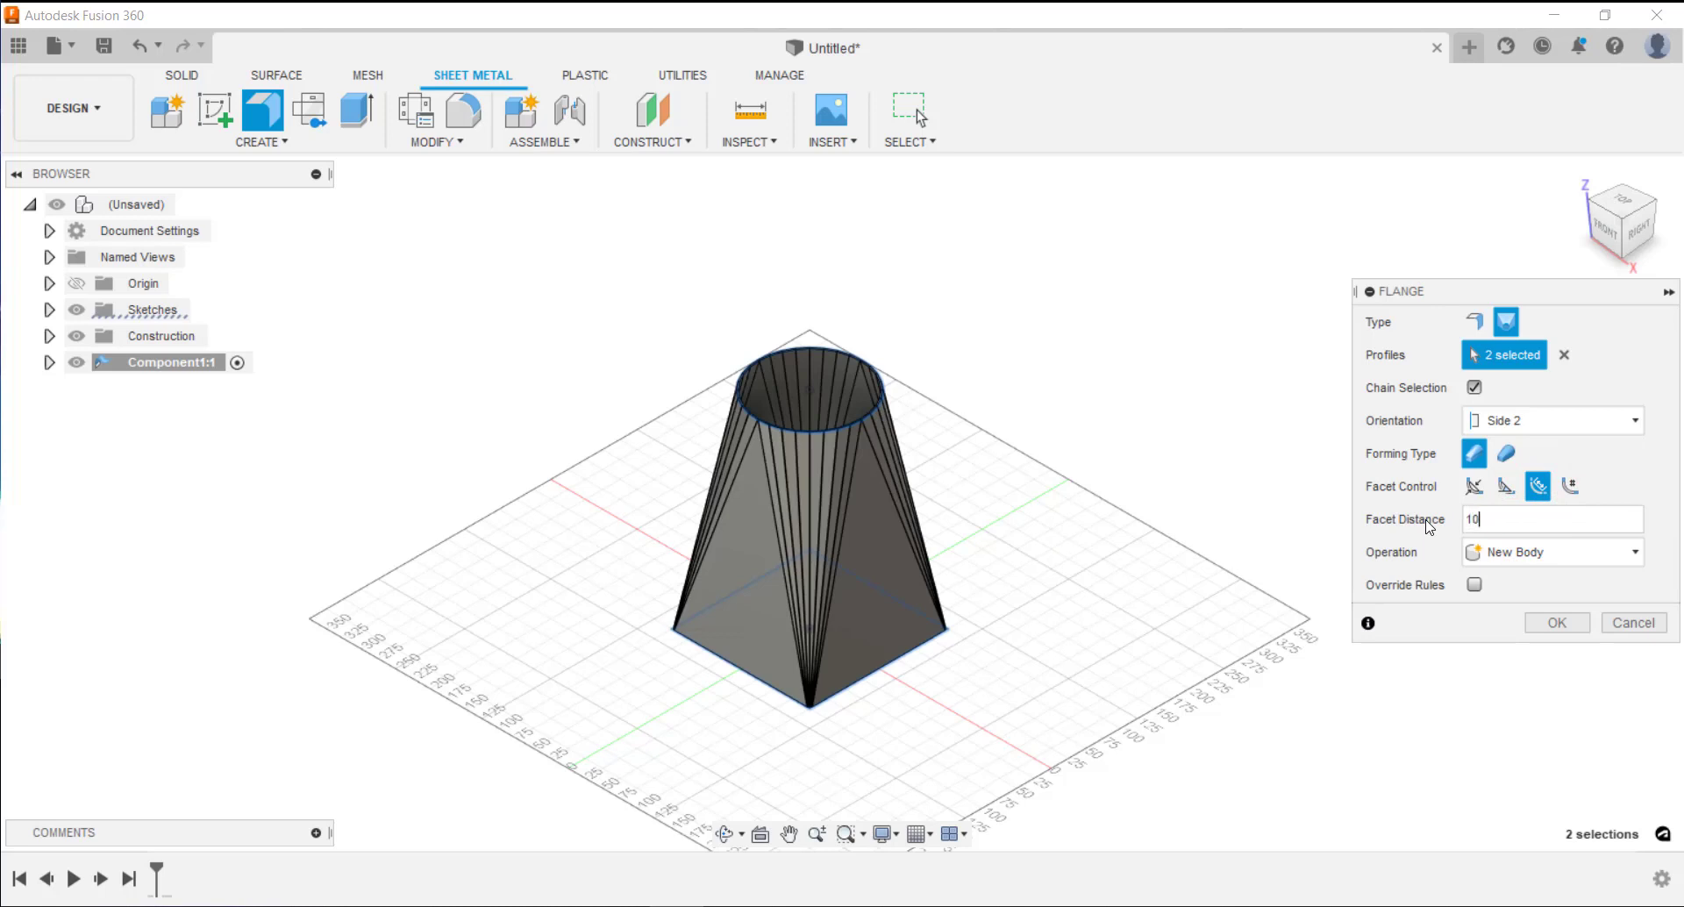
type("10")
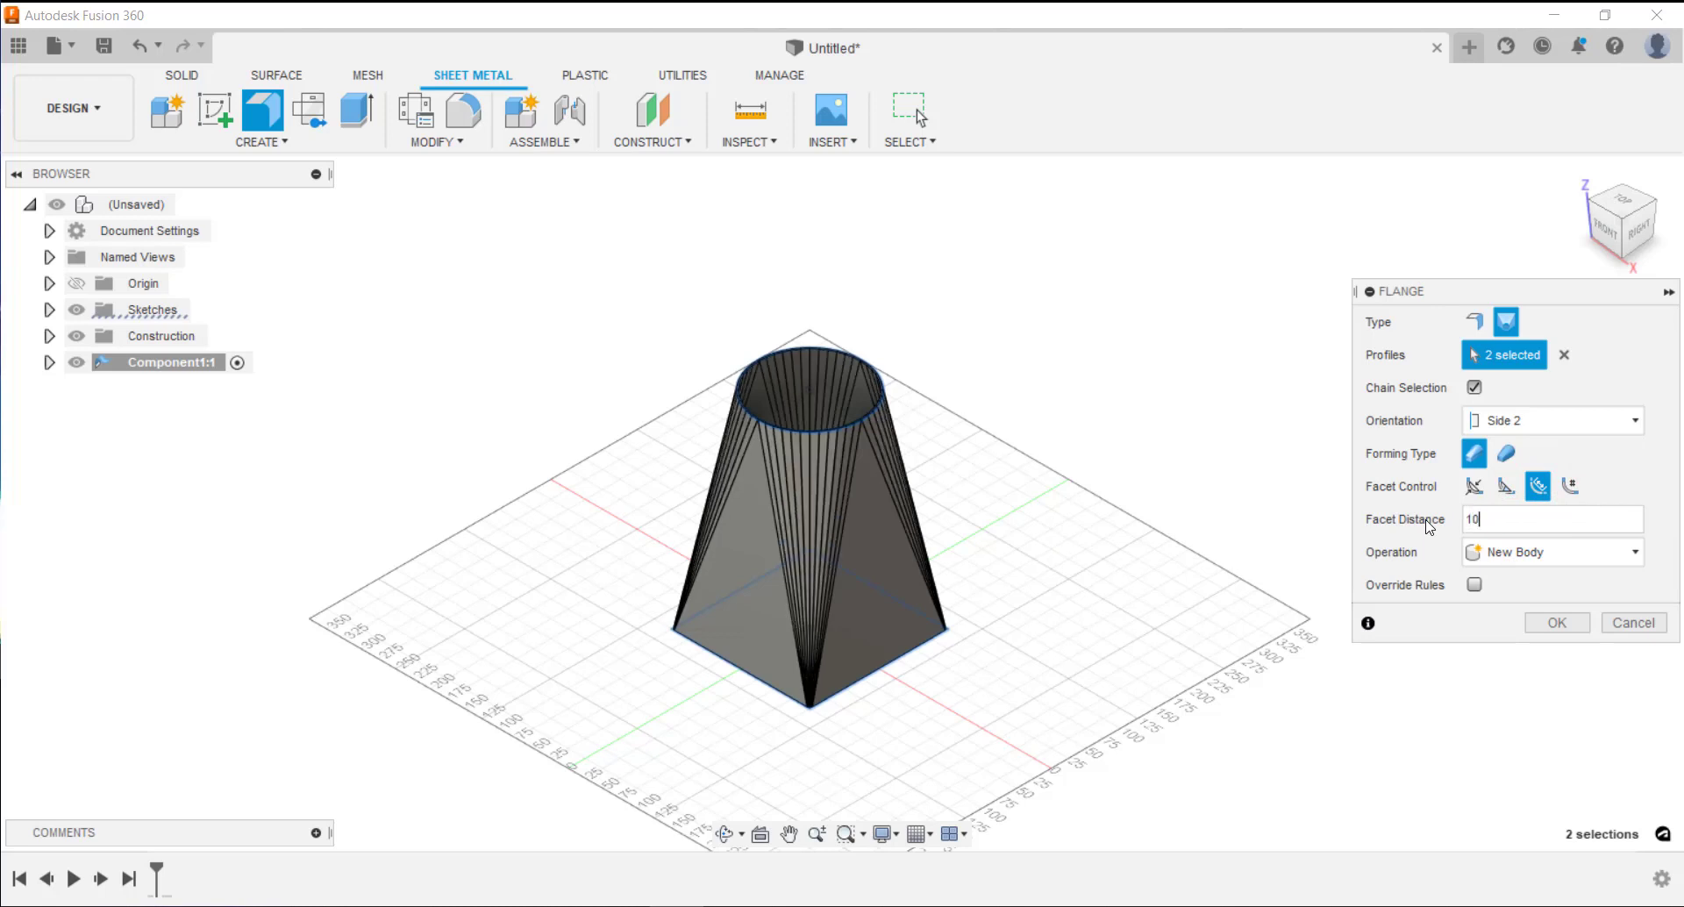
- Try the Facet Number control with 10 facets, and return the facet control to Chord Tolerance
left_click(1571, 488)
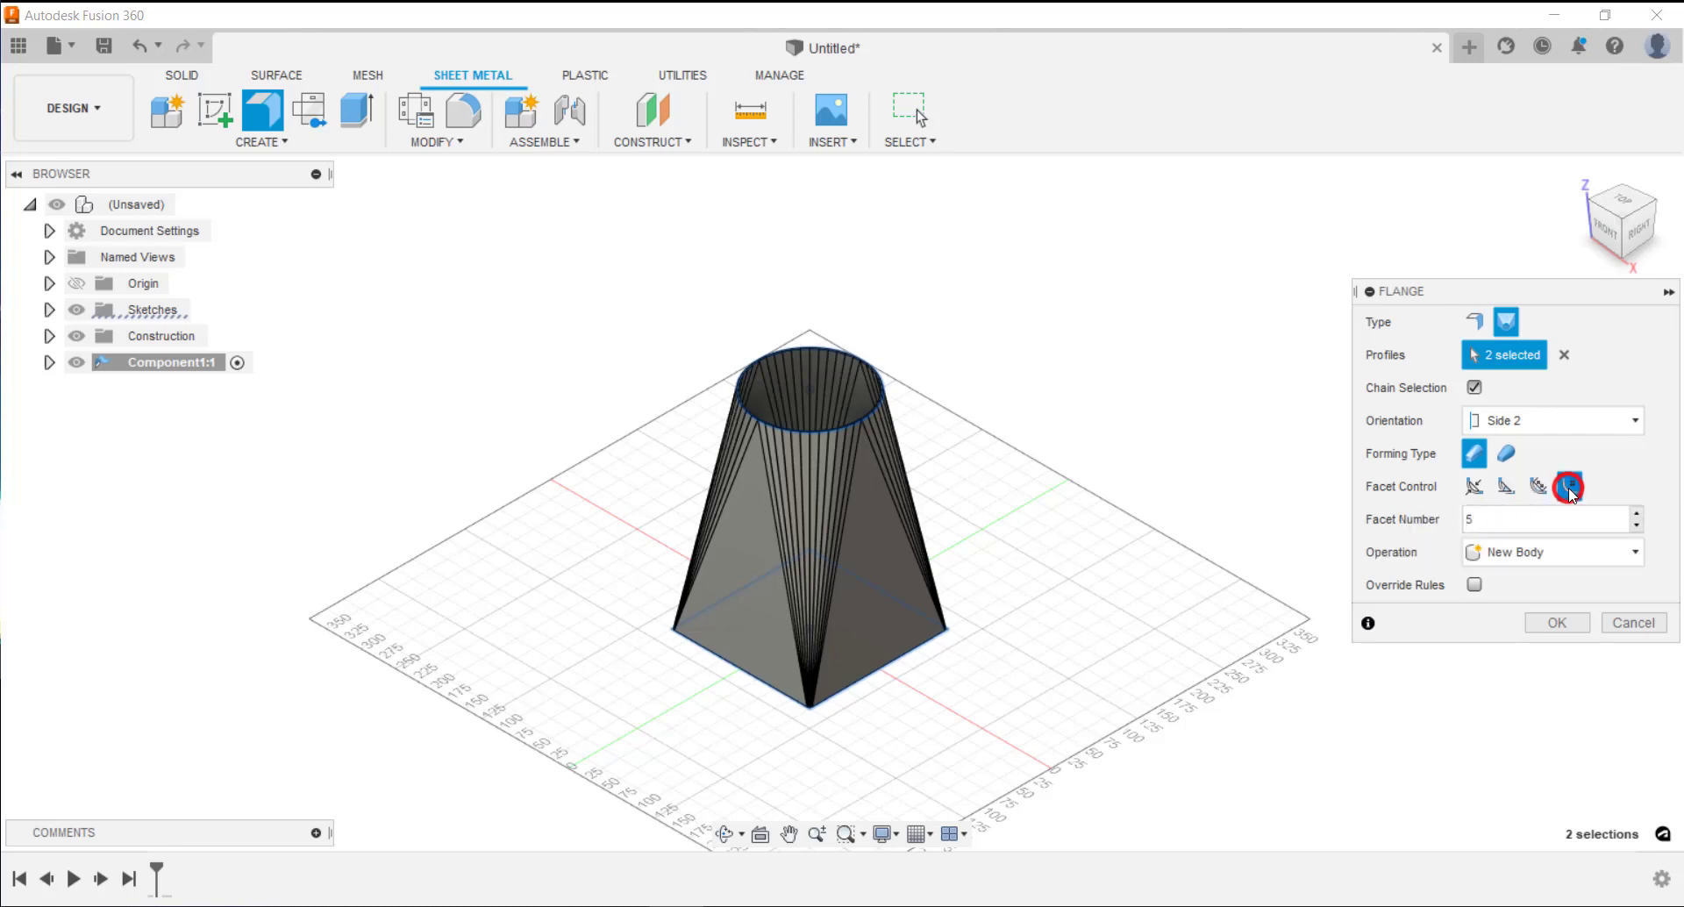
left_click(1512, 518)
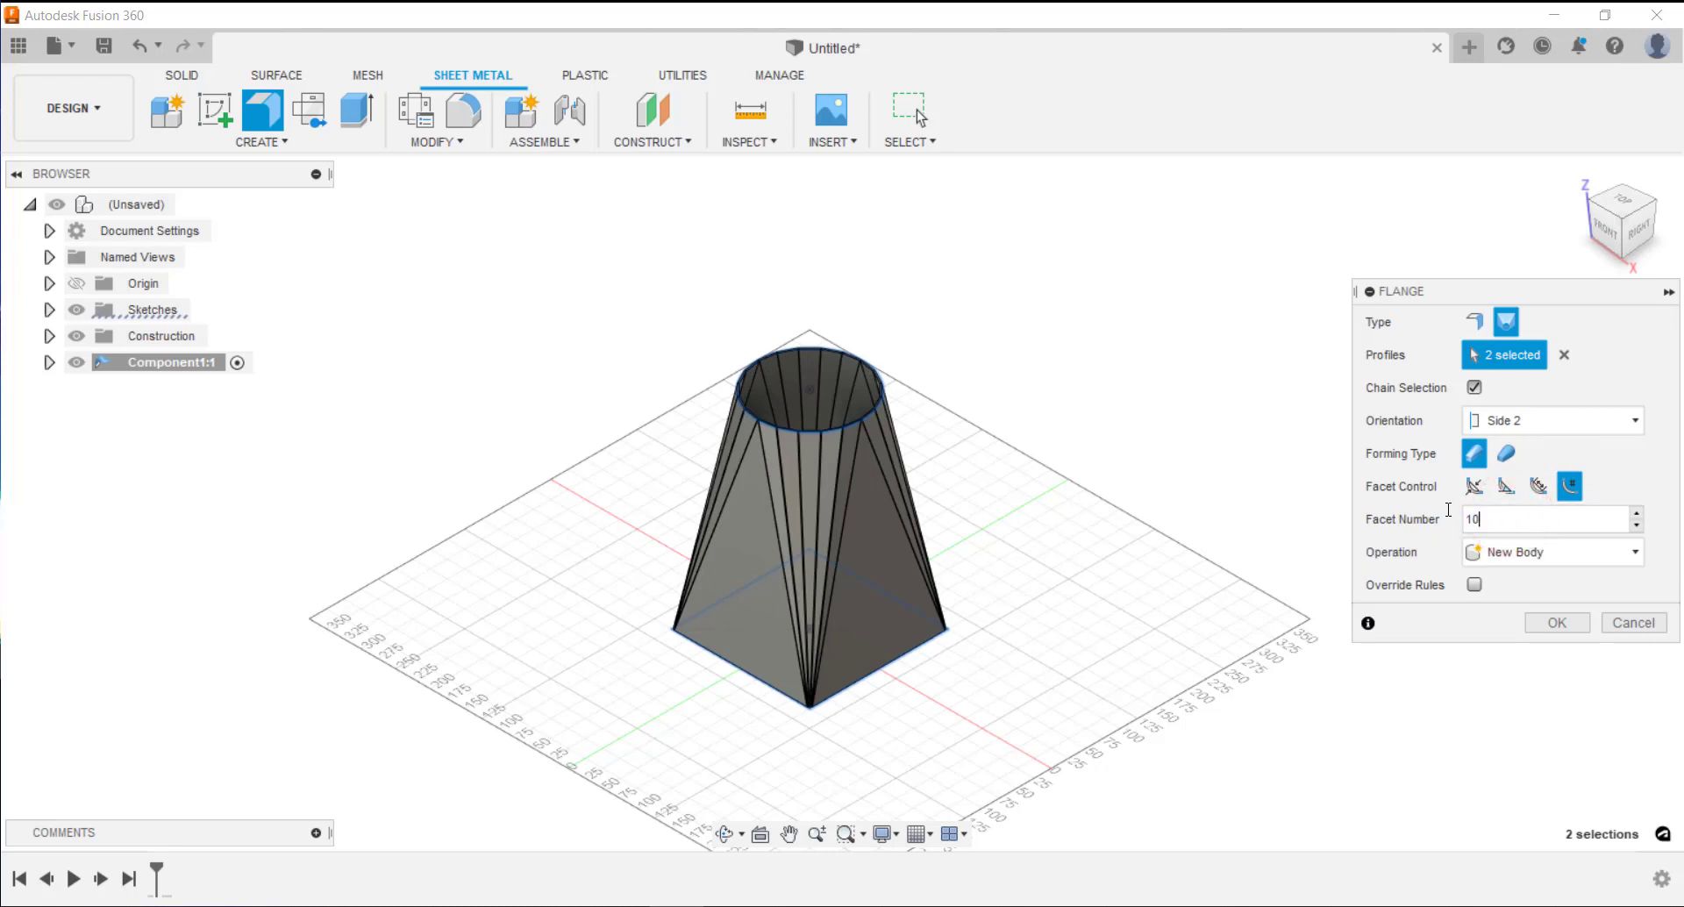
left_click(1497, 518)
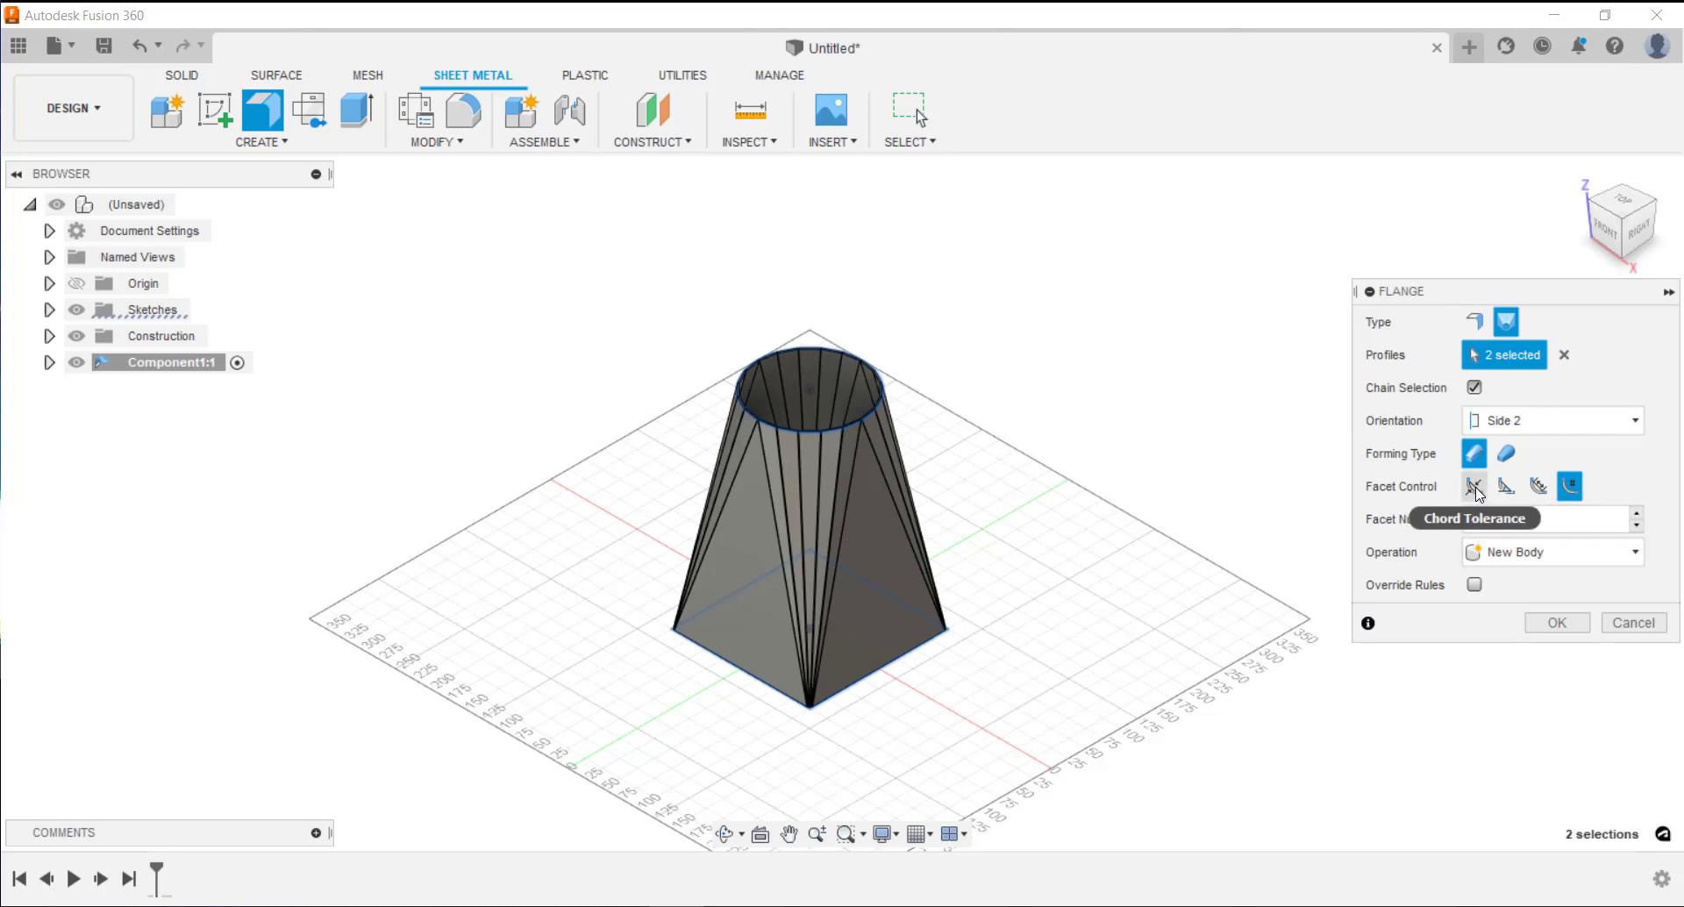
left_click(1476, 491)
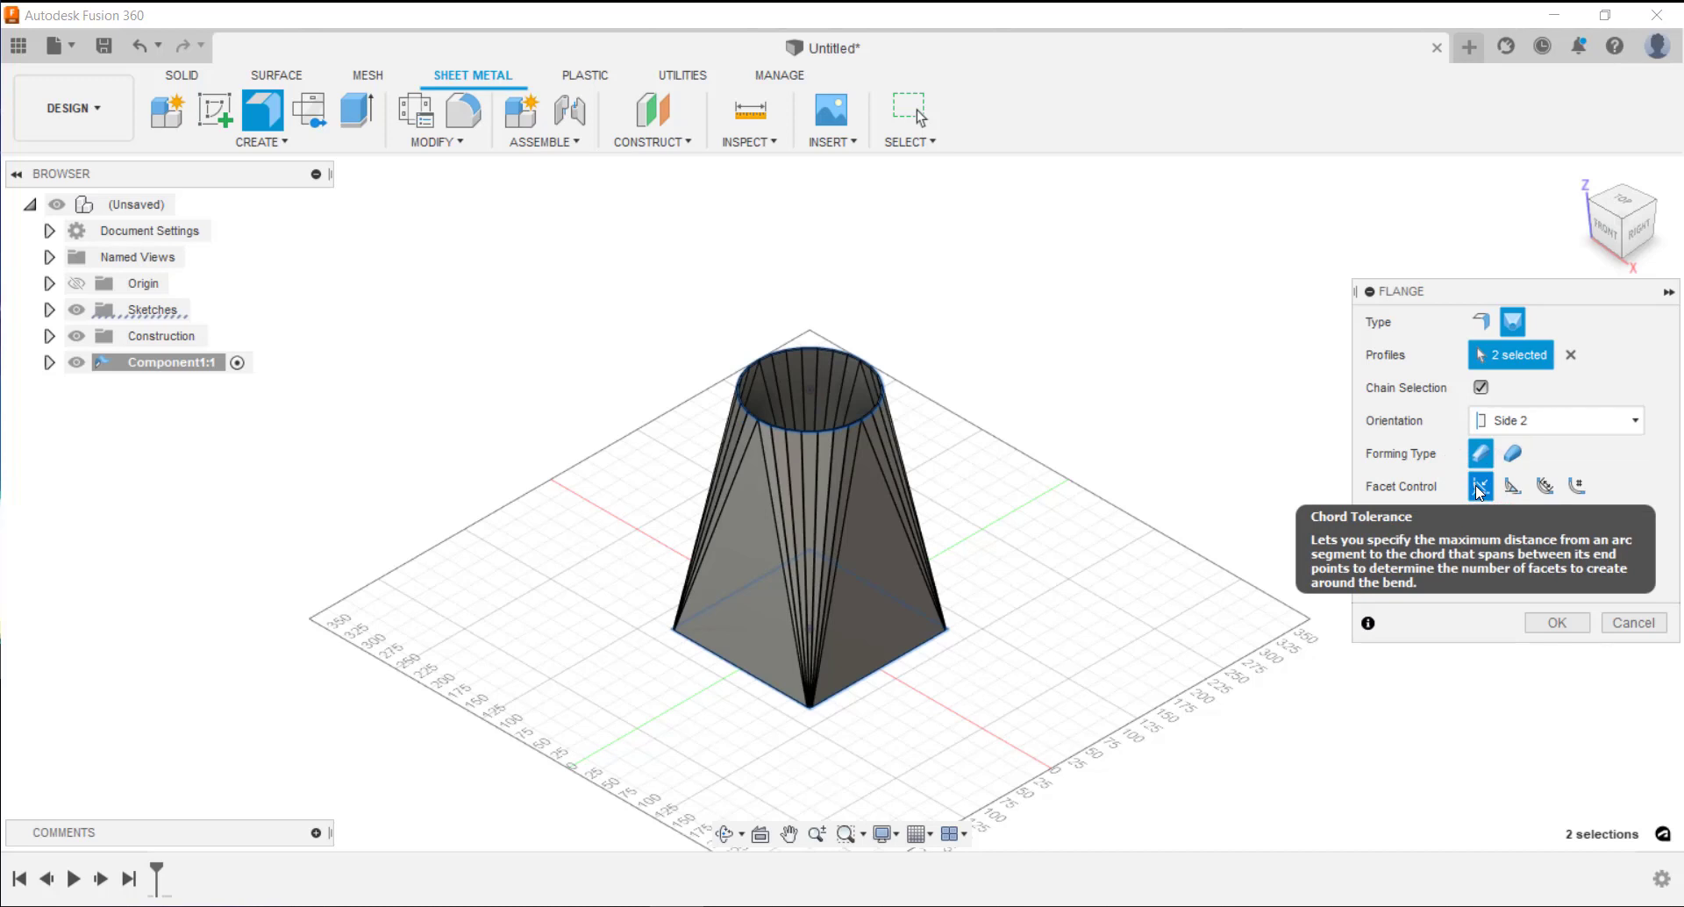
- Compare the Side 1, Side 2 and Center thickness orientations of the lofted flange from the top view
left_click(1627, 202)
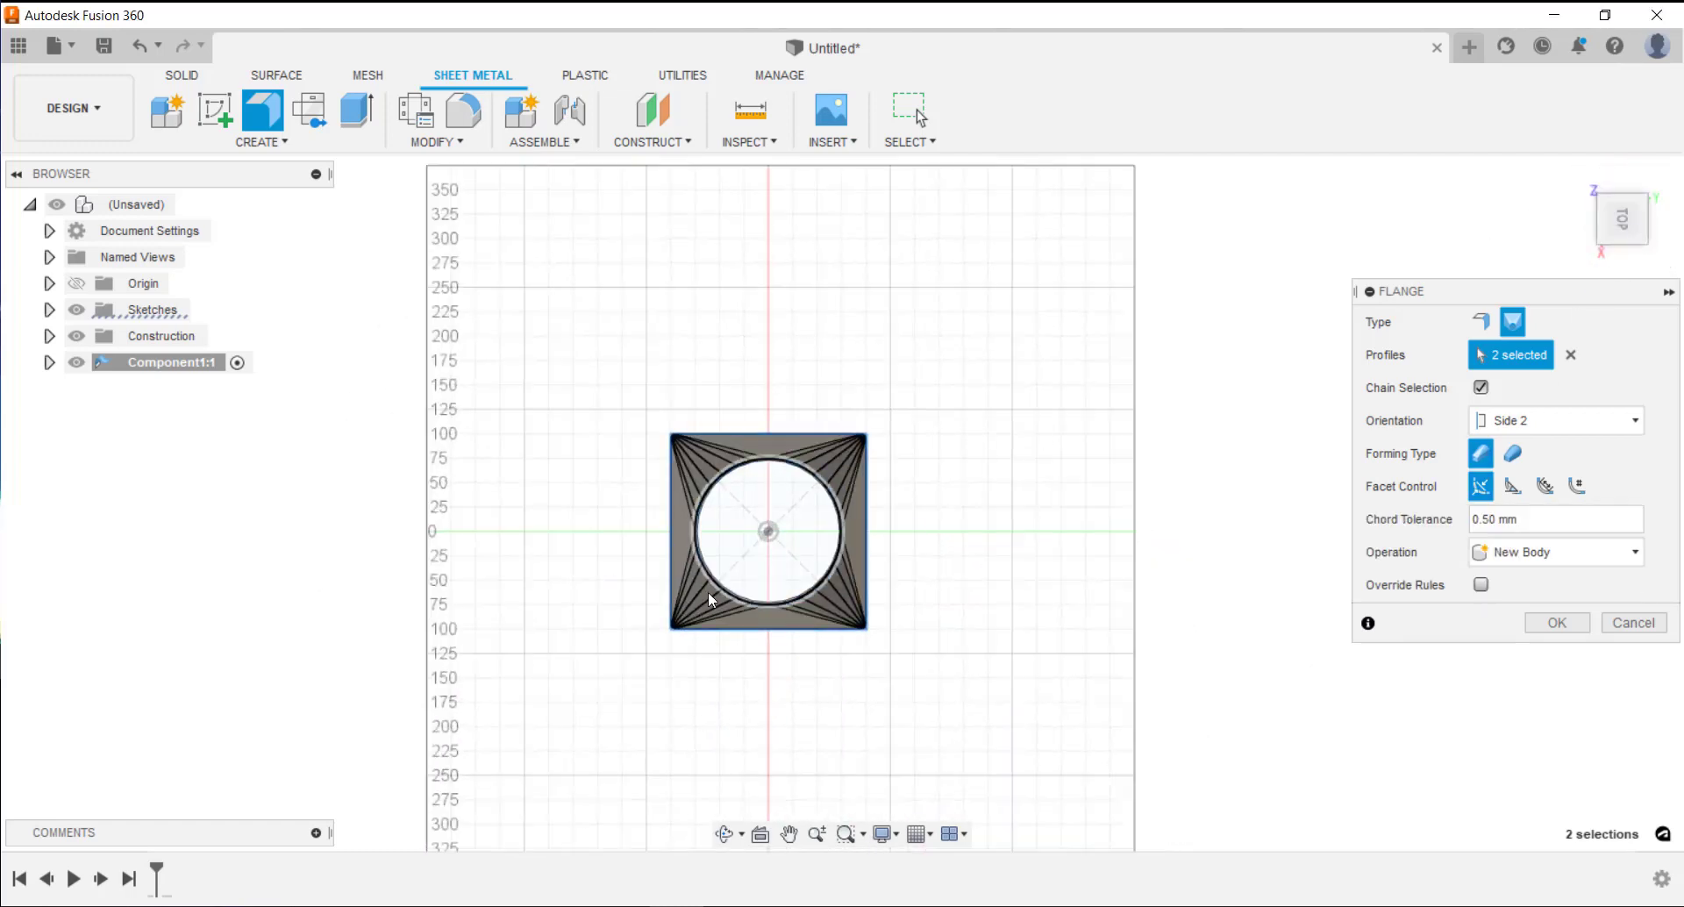
scroll(661, 615, "up", 5)
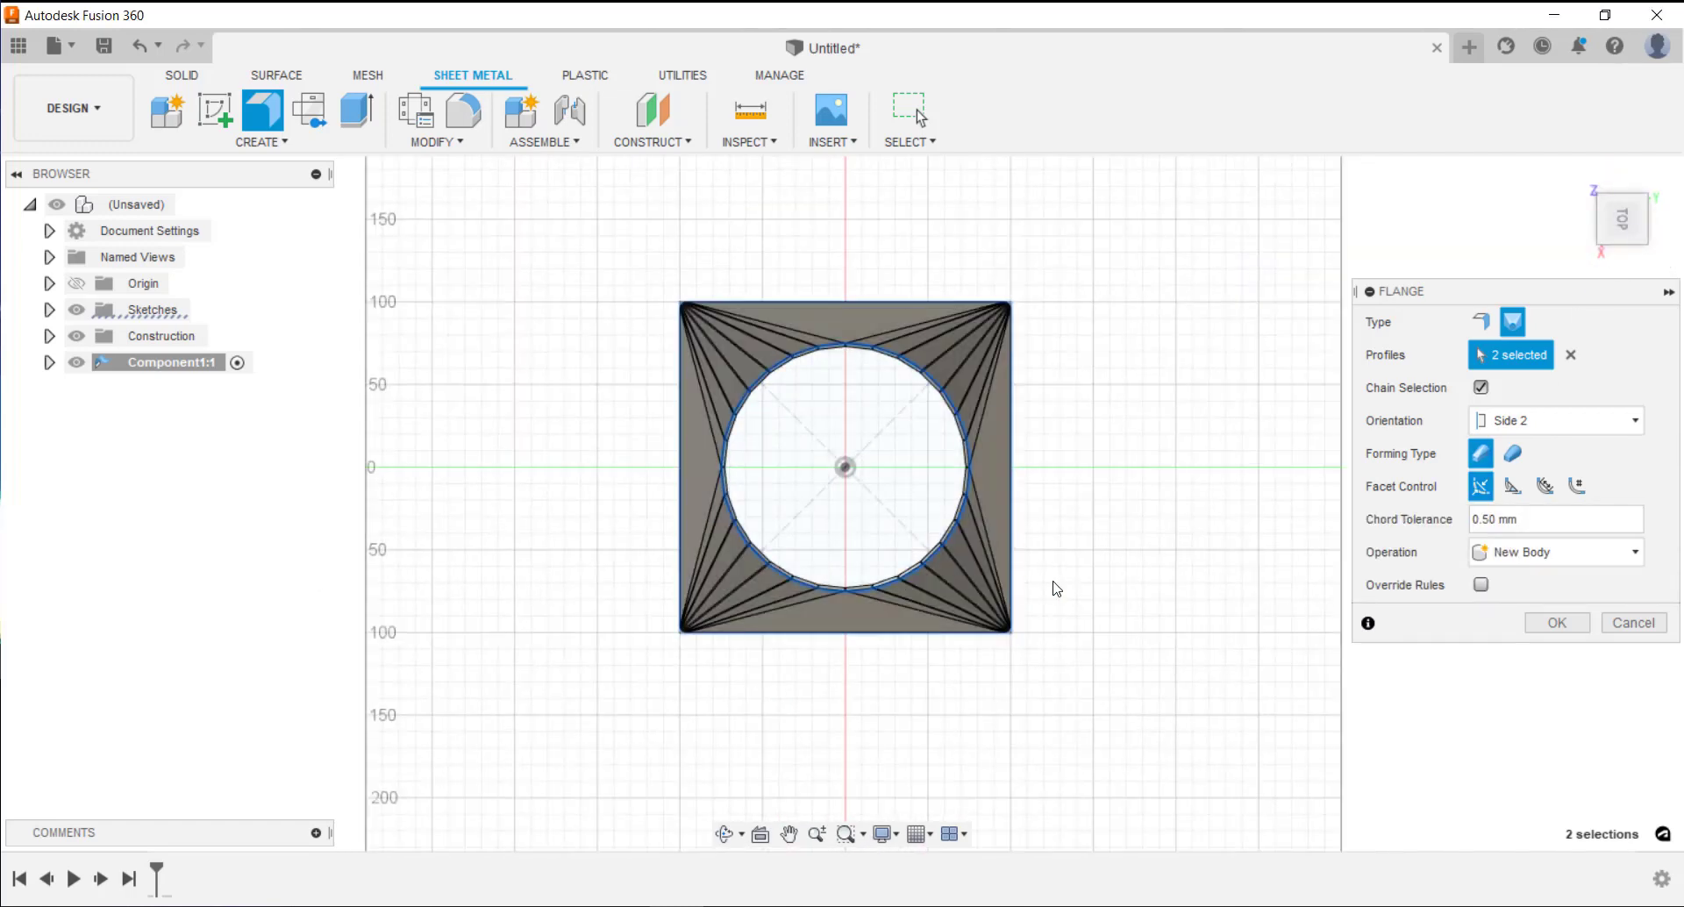
left_click(1509, 421)
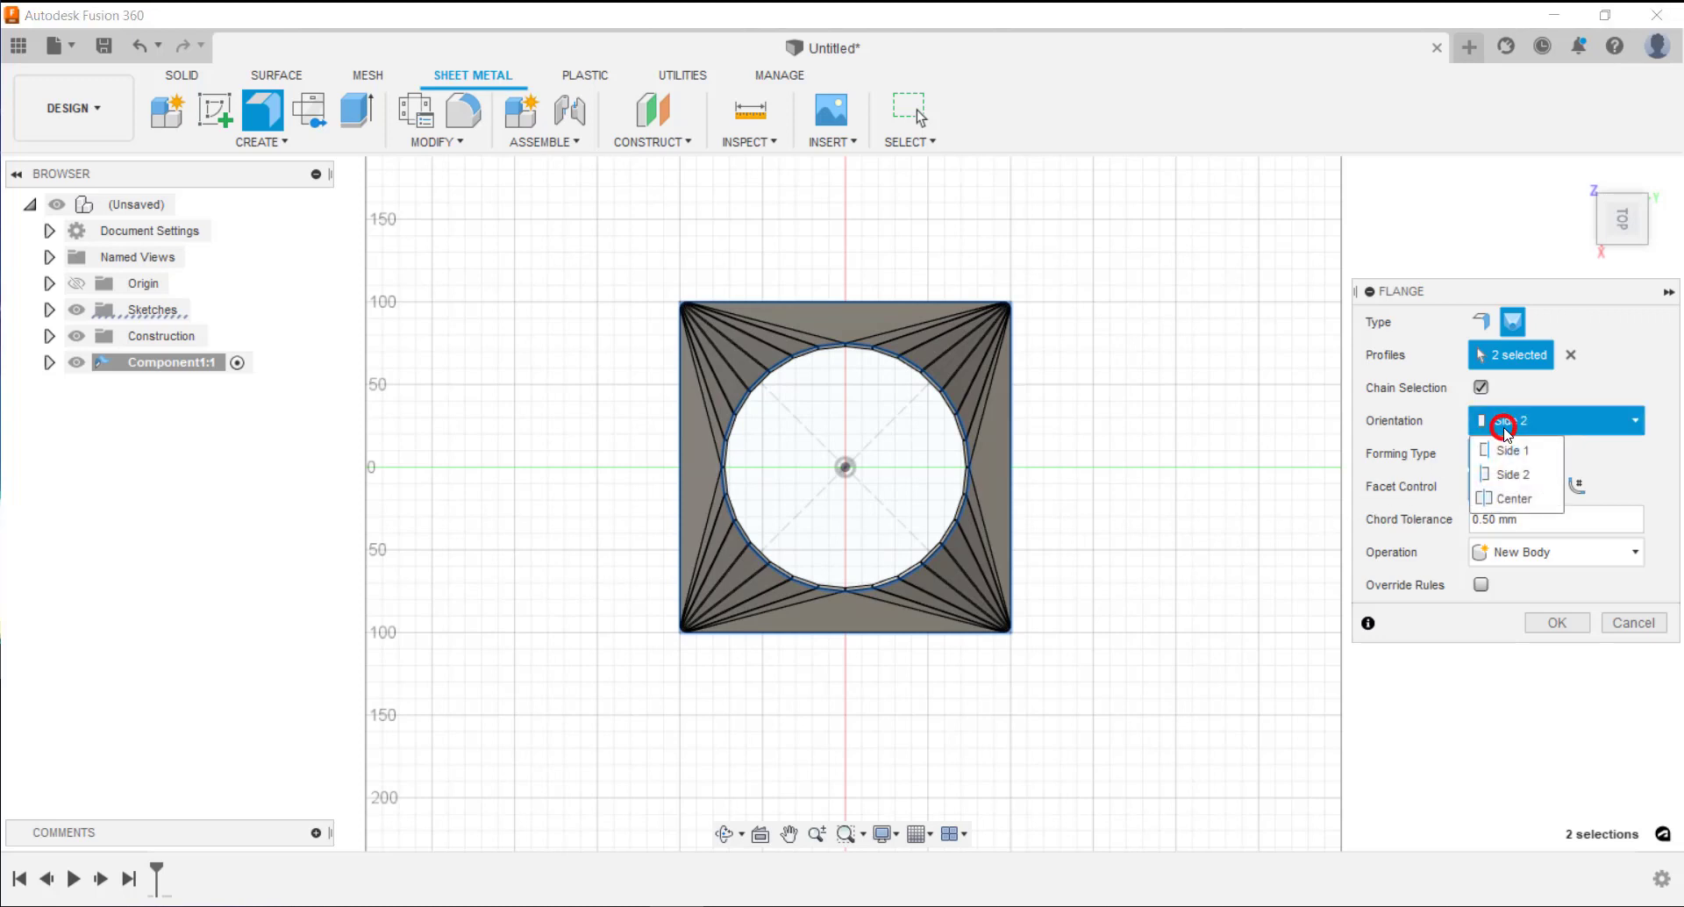
left_click(1510, 451)
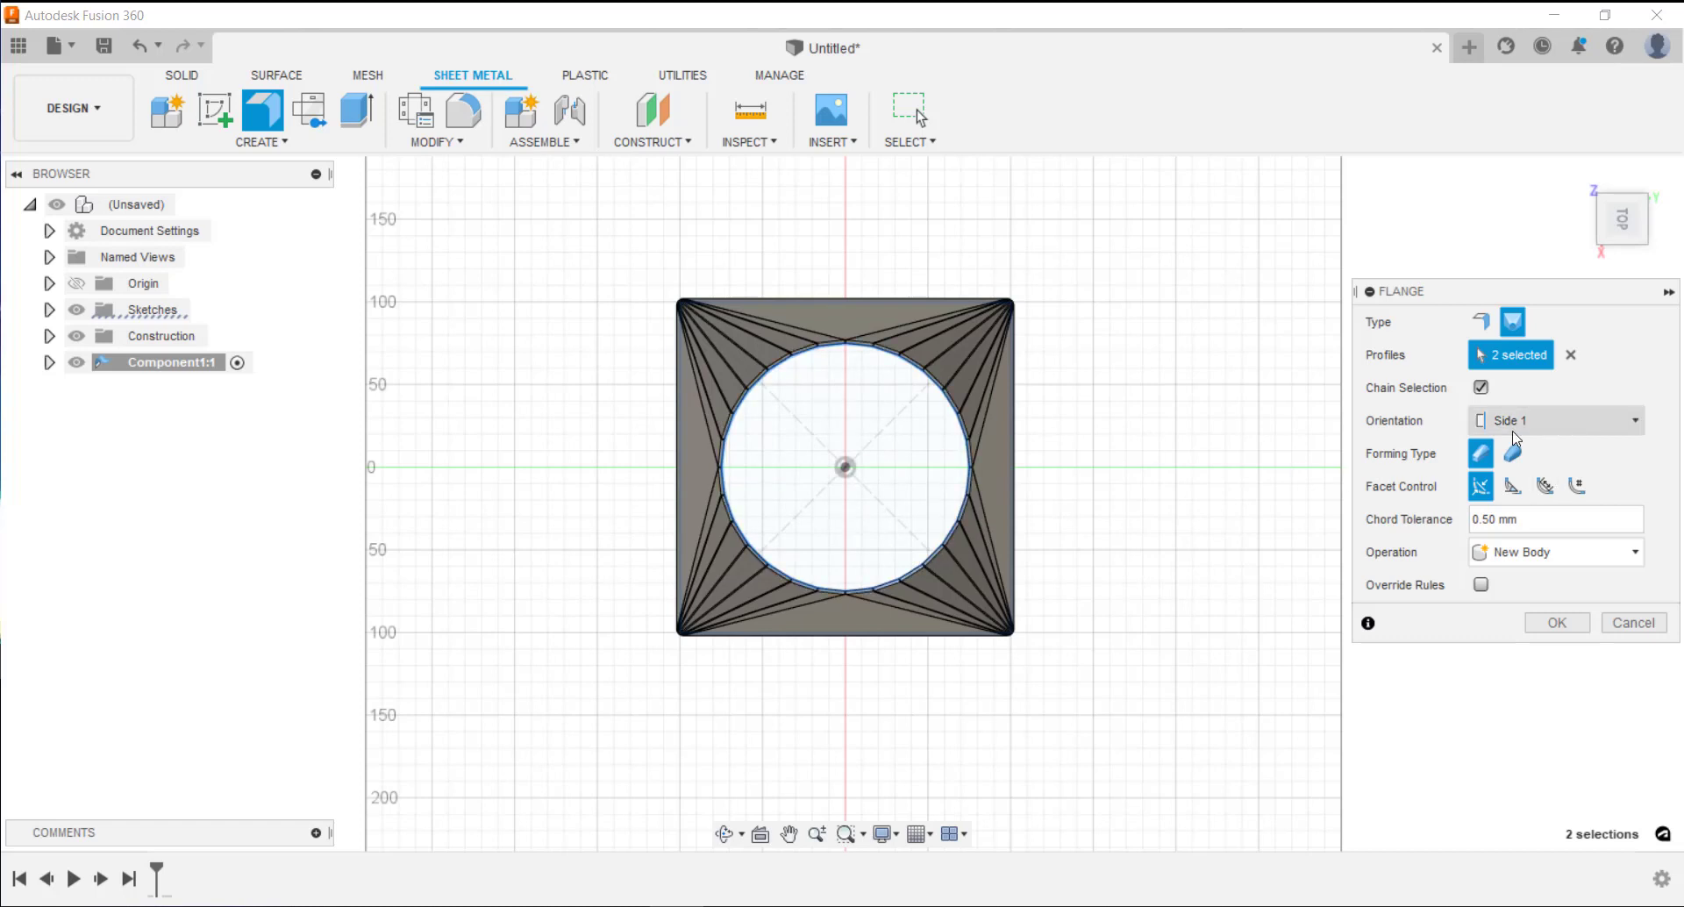
scroll(684, 592, "up", 5)
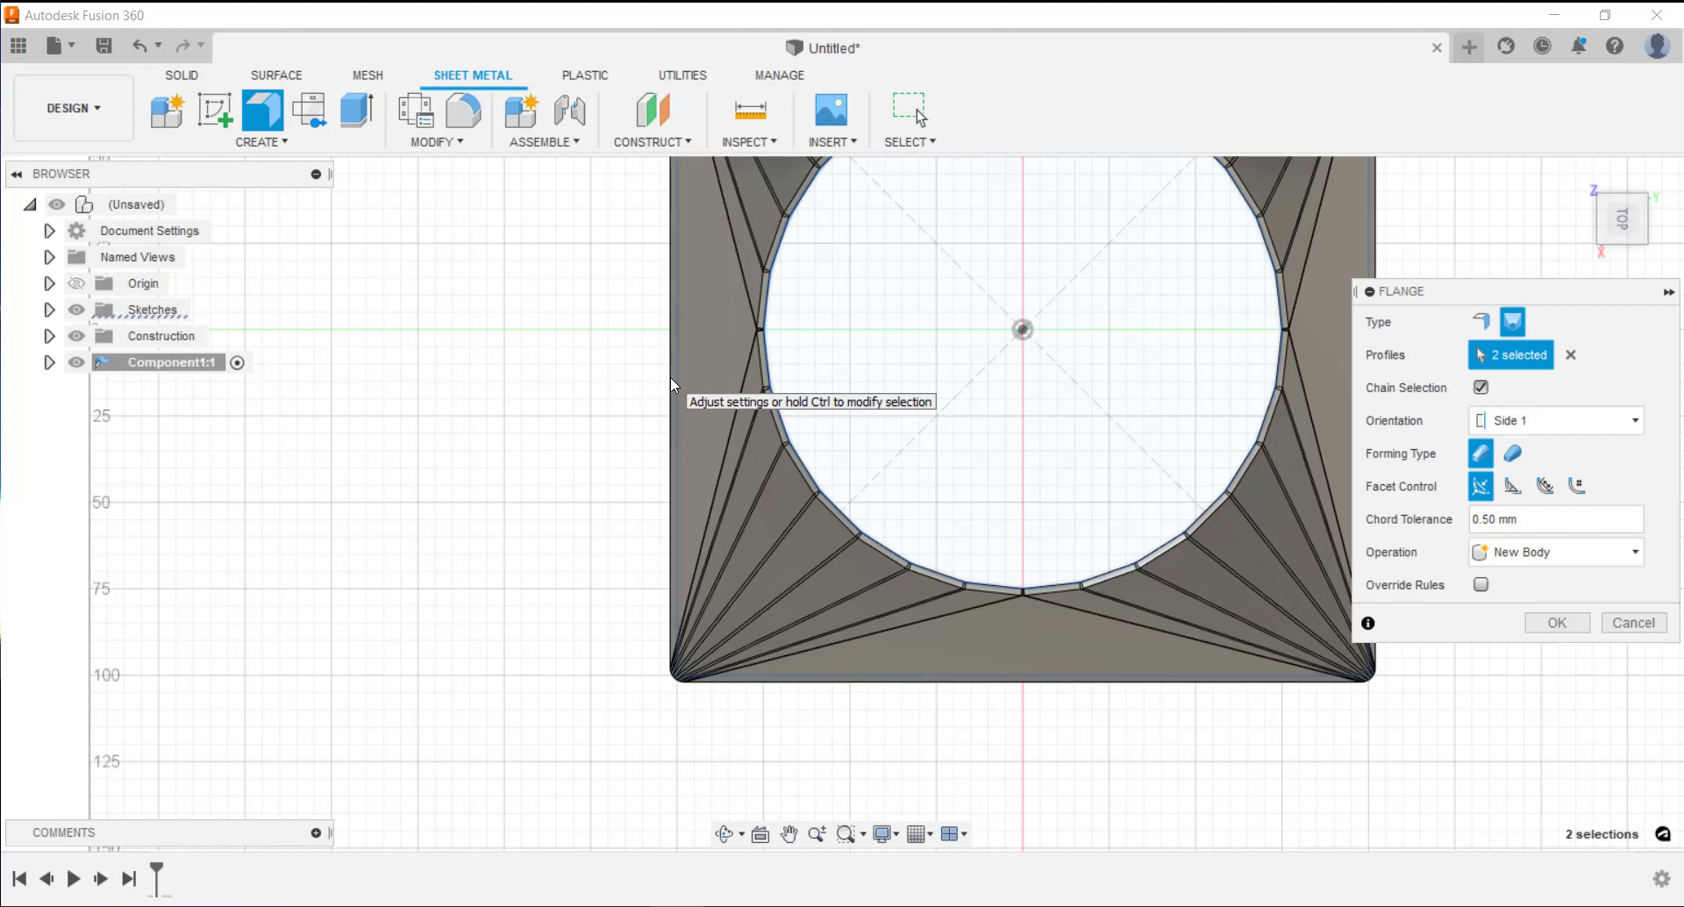
left_click(1543, 423)
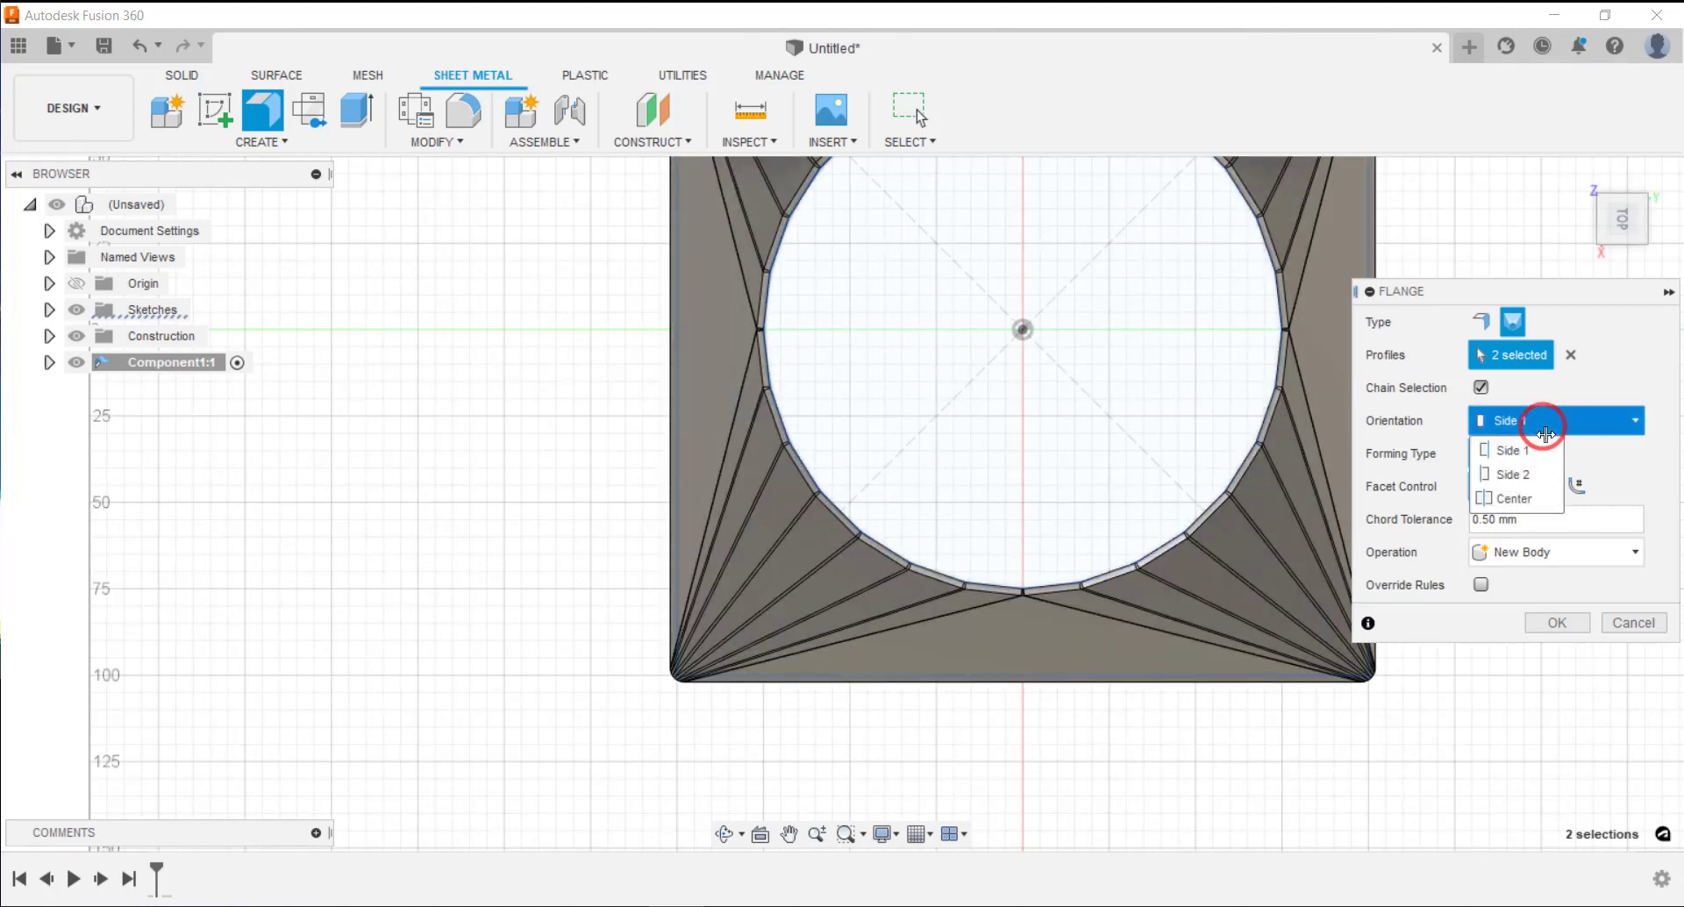
left_click(1549, 475)
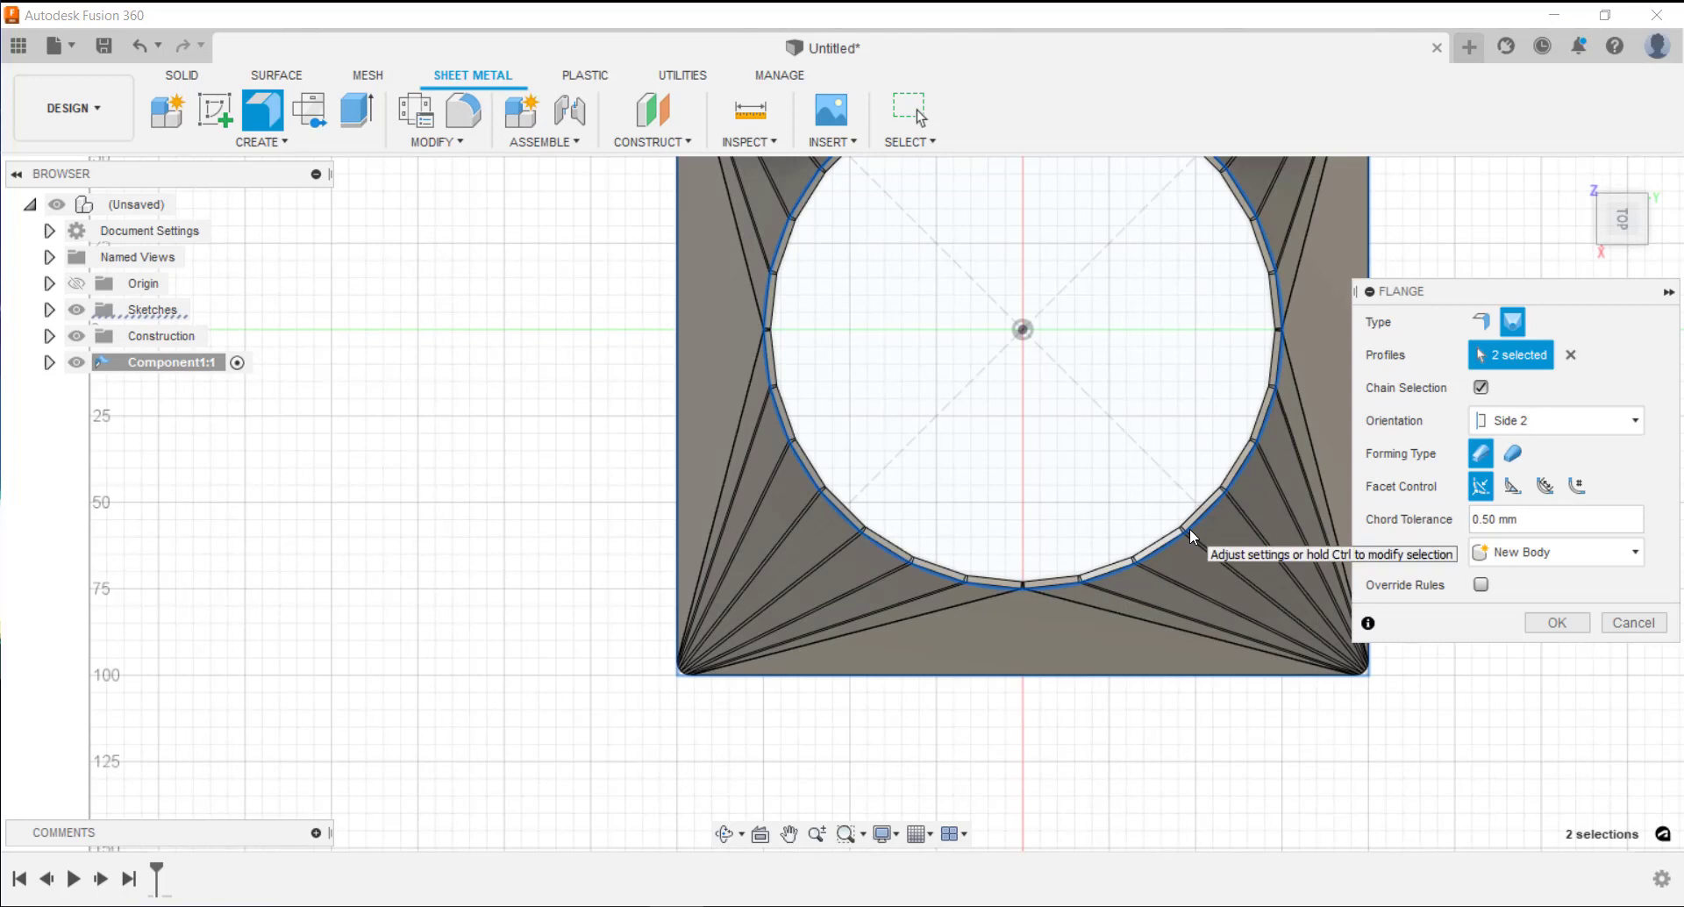
left_click(1553, 421)
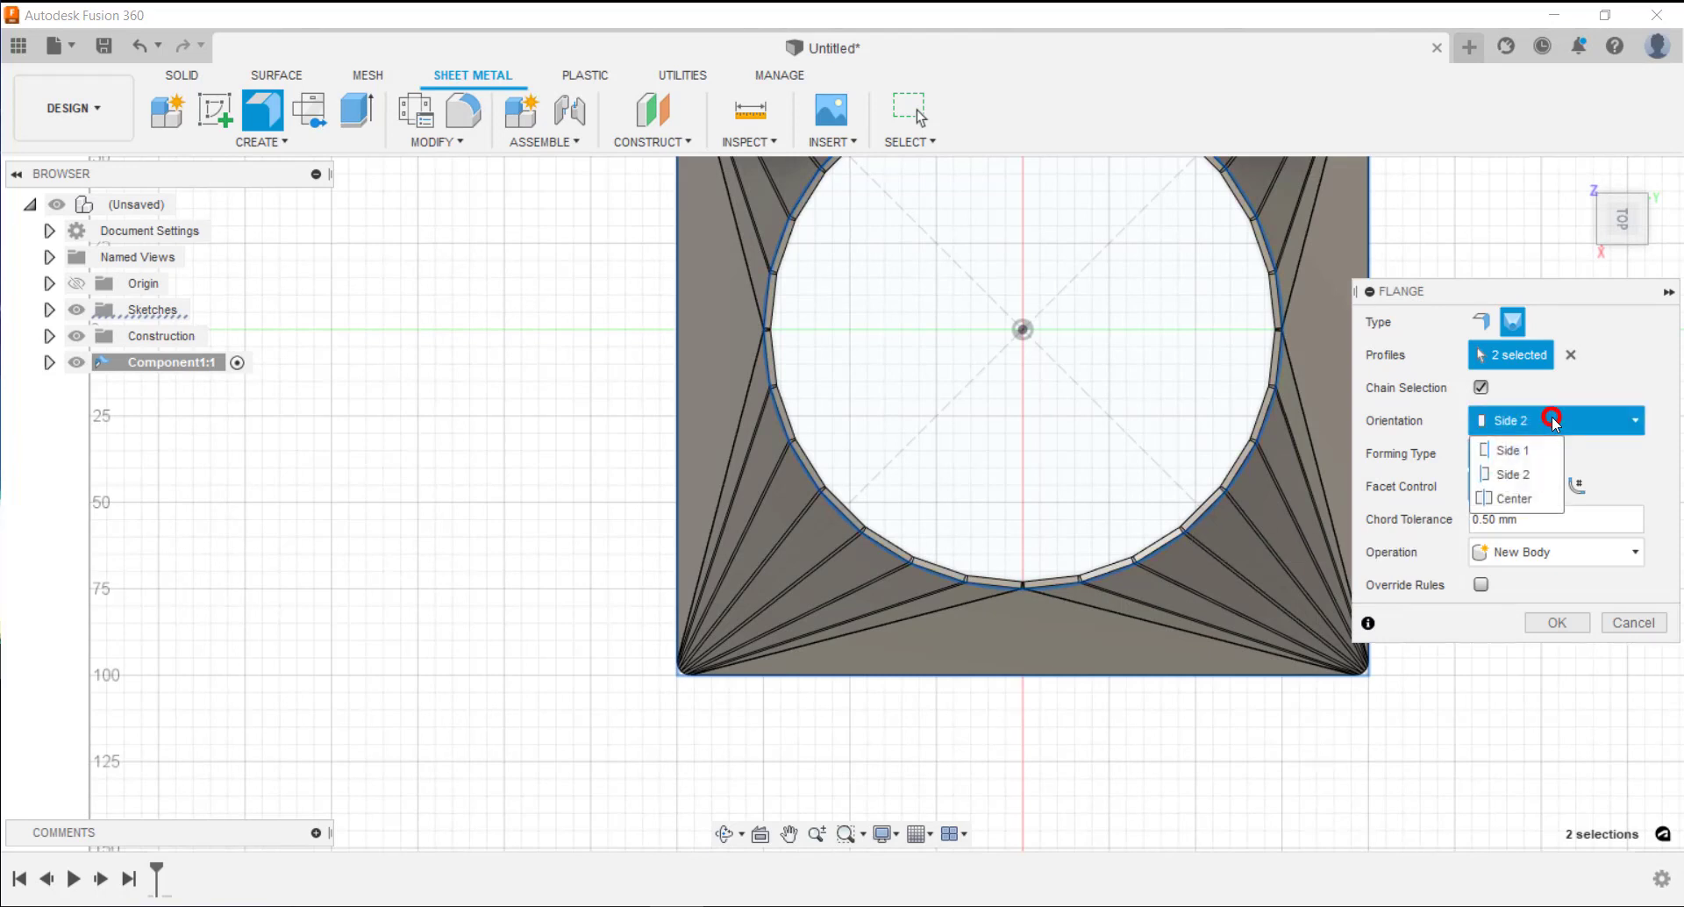
left_click(1528, 500)
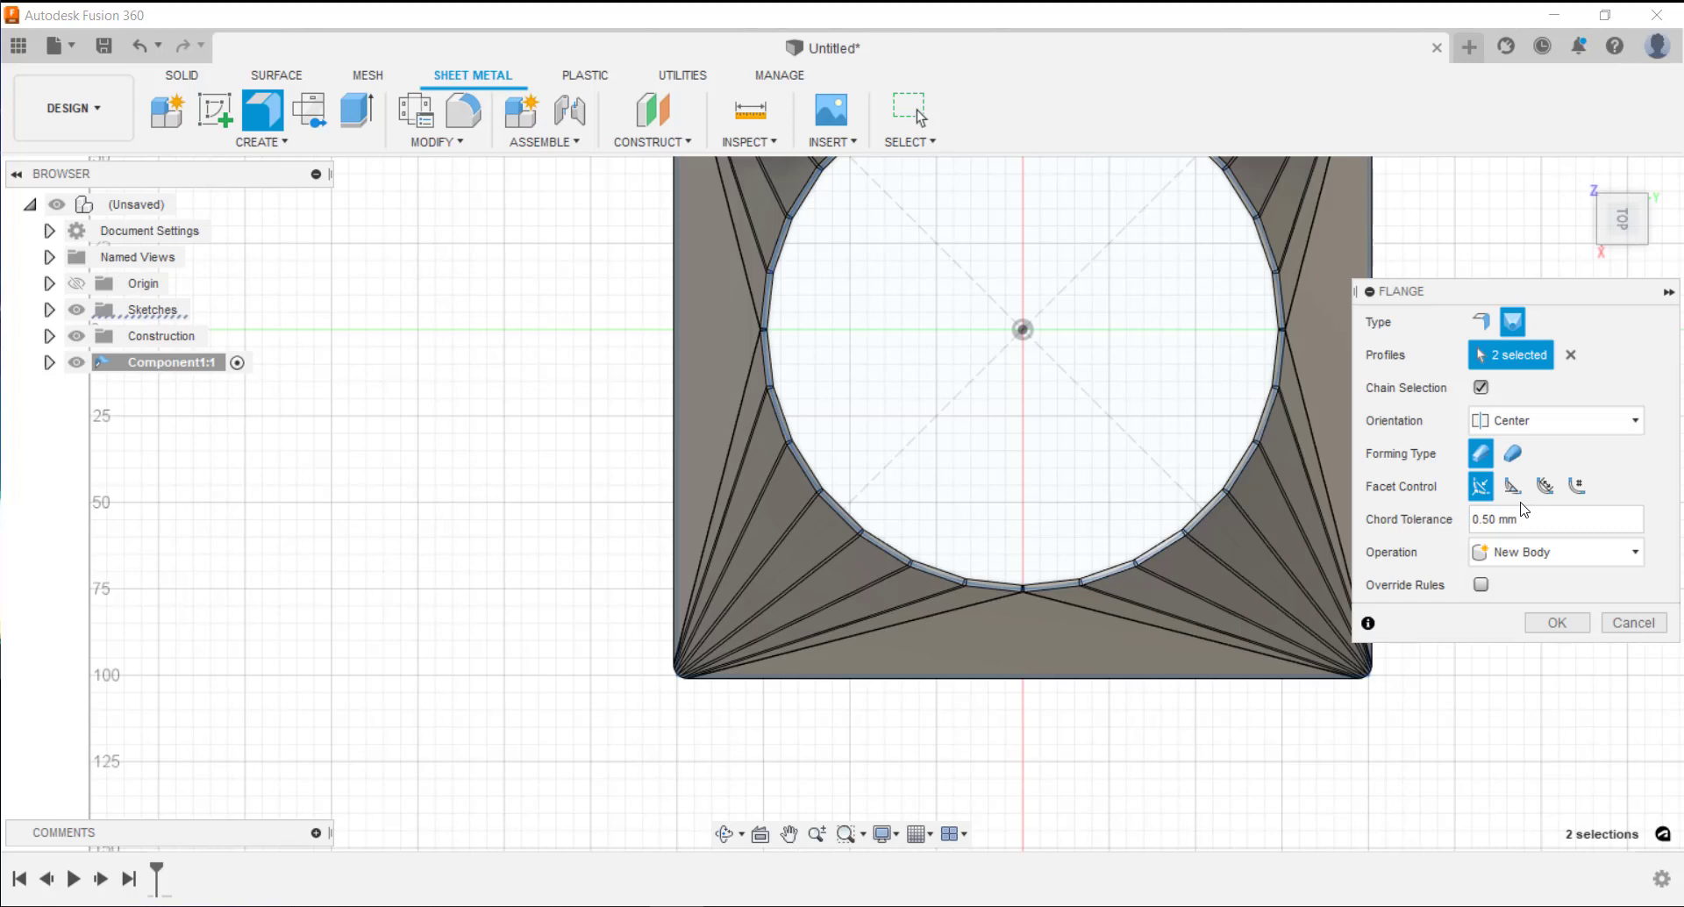
- Set the lofted flange's orientation to Side 2 and create it as a new body
left_click(1547, 423)
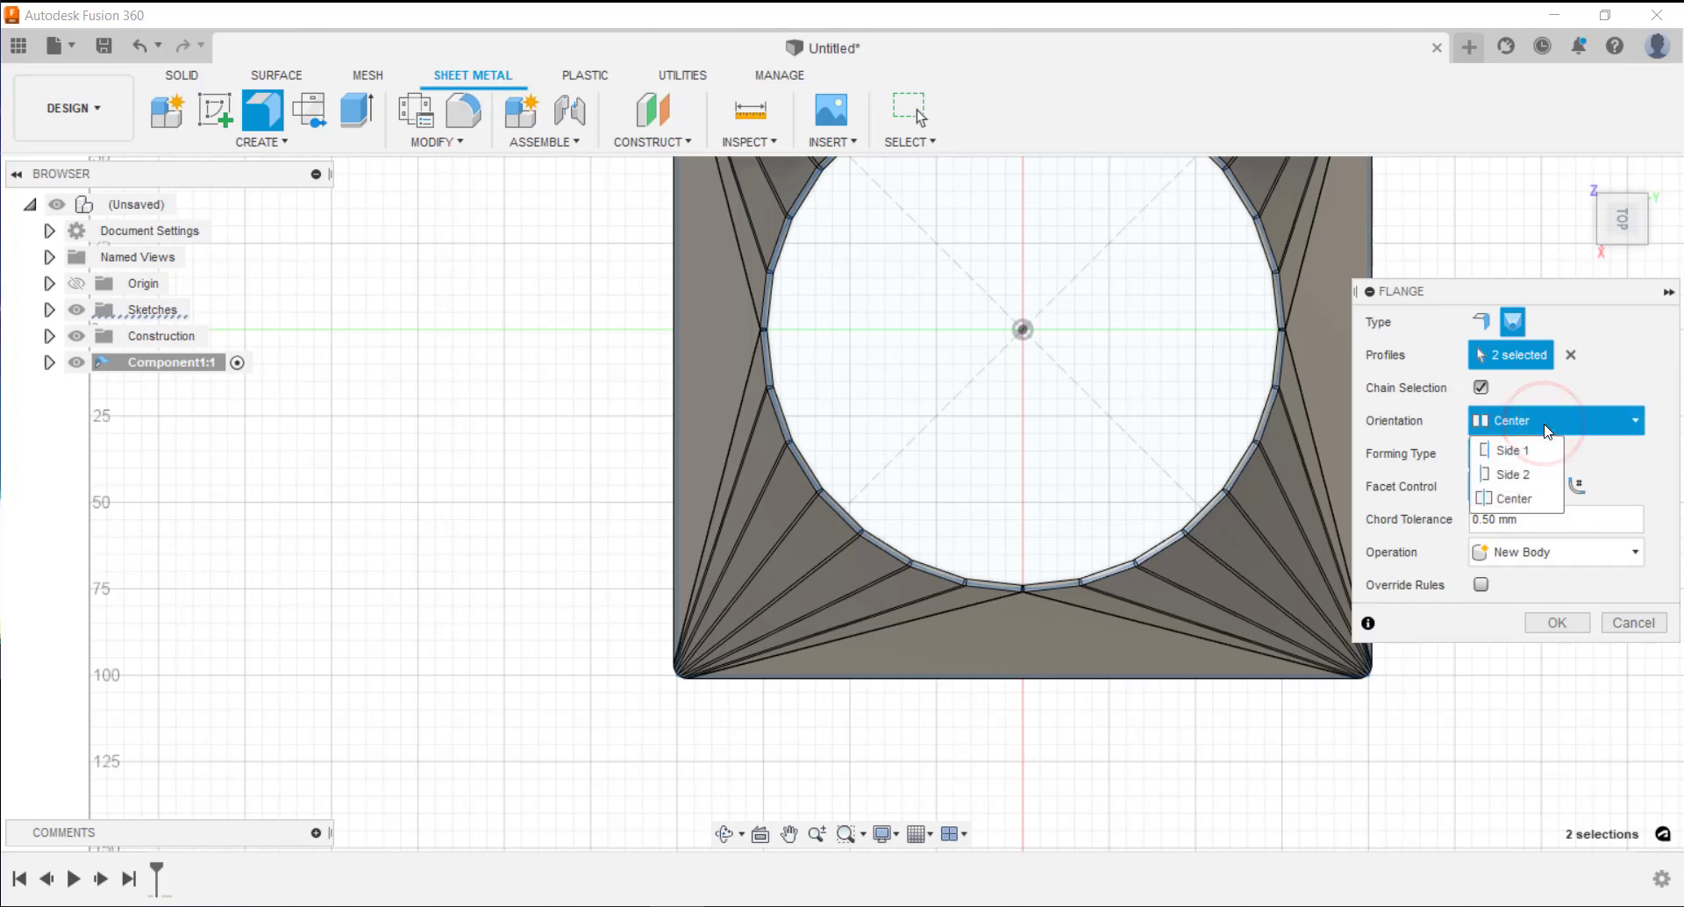
left_click(1542, 475)
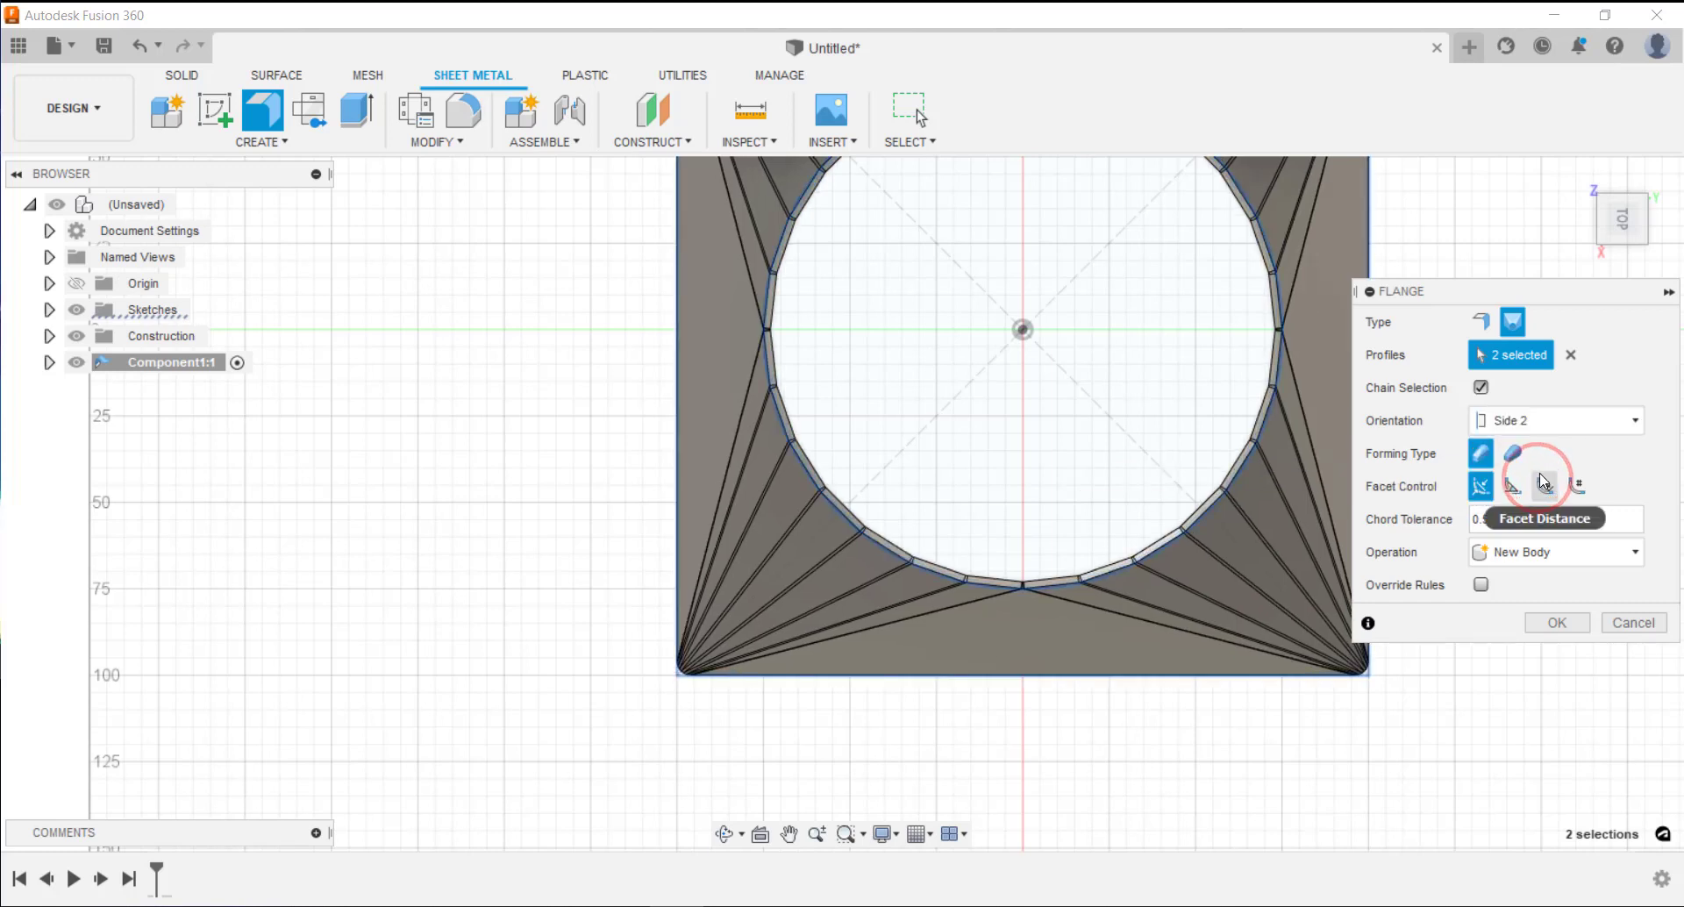
left_click(1551, 624)
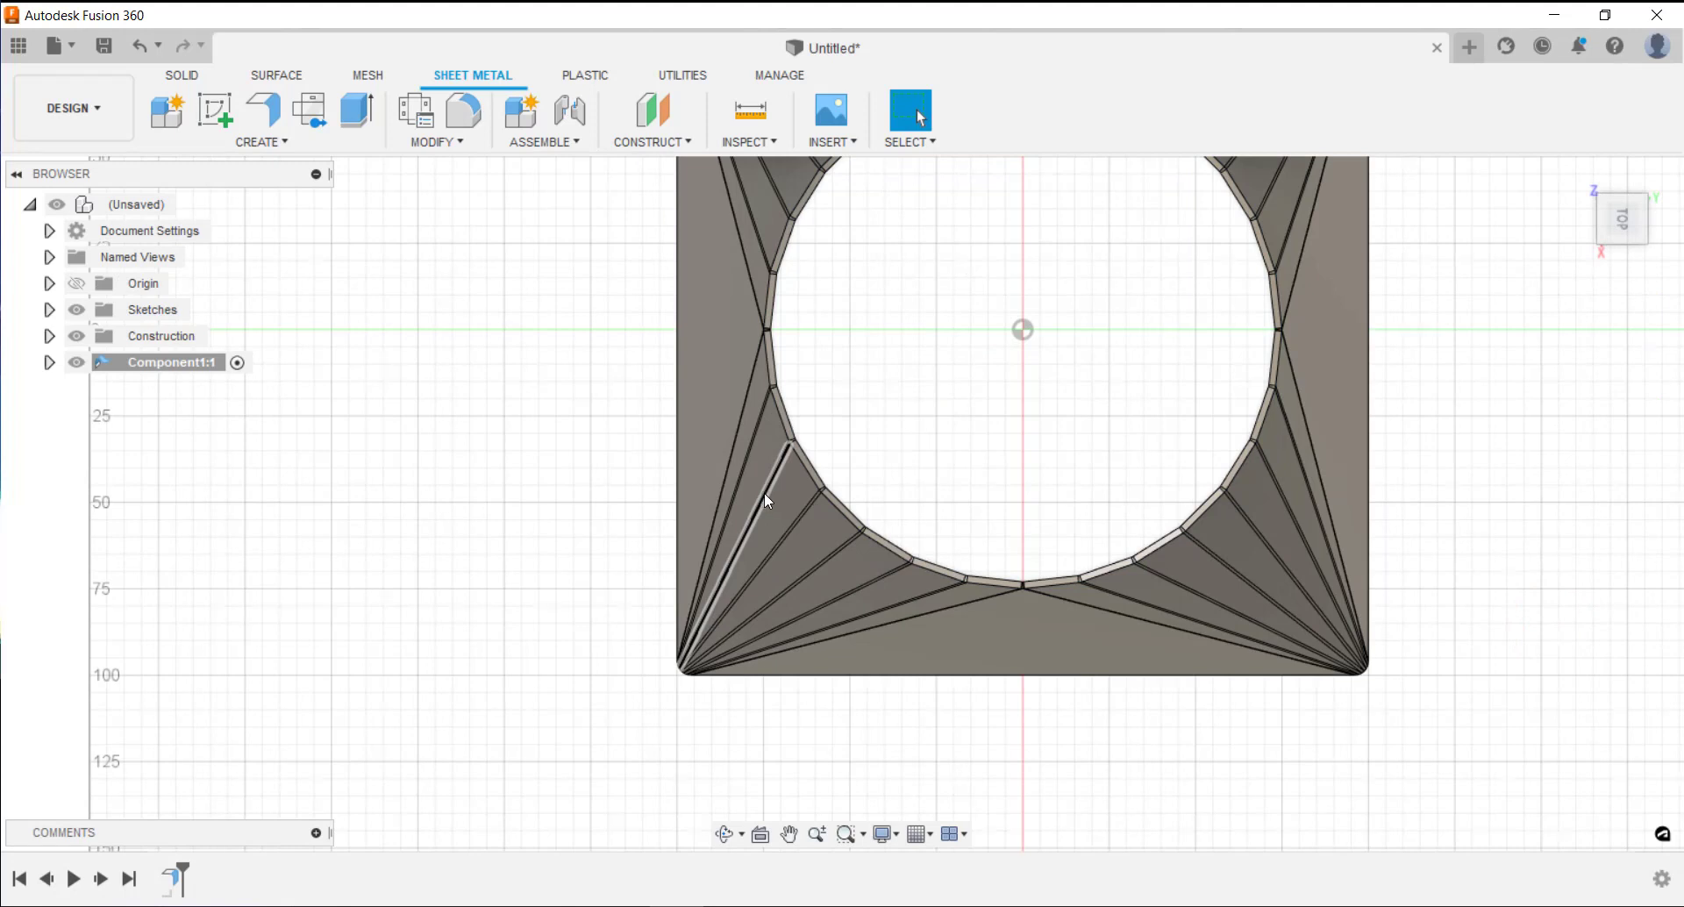
- Try to create a flat pattern with a flat triangular side face as the stationary face, and exit the flat pattern
left_click(306, 109)
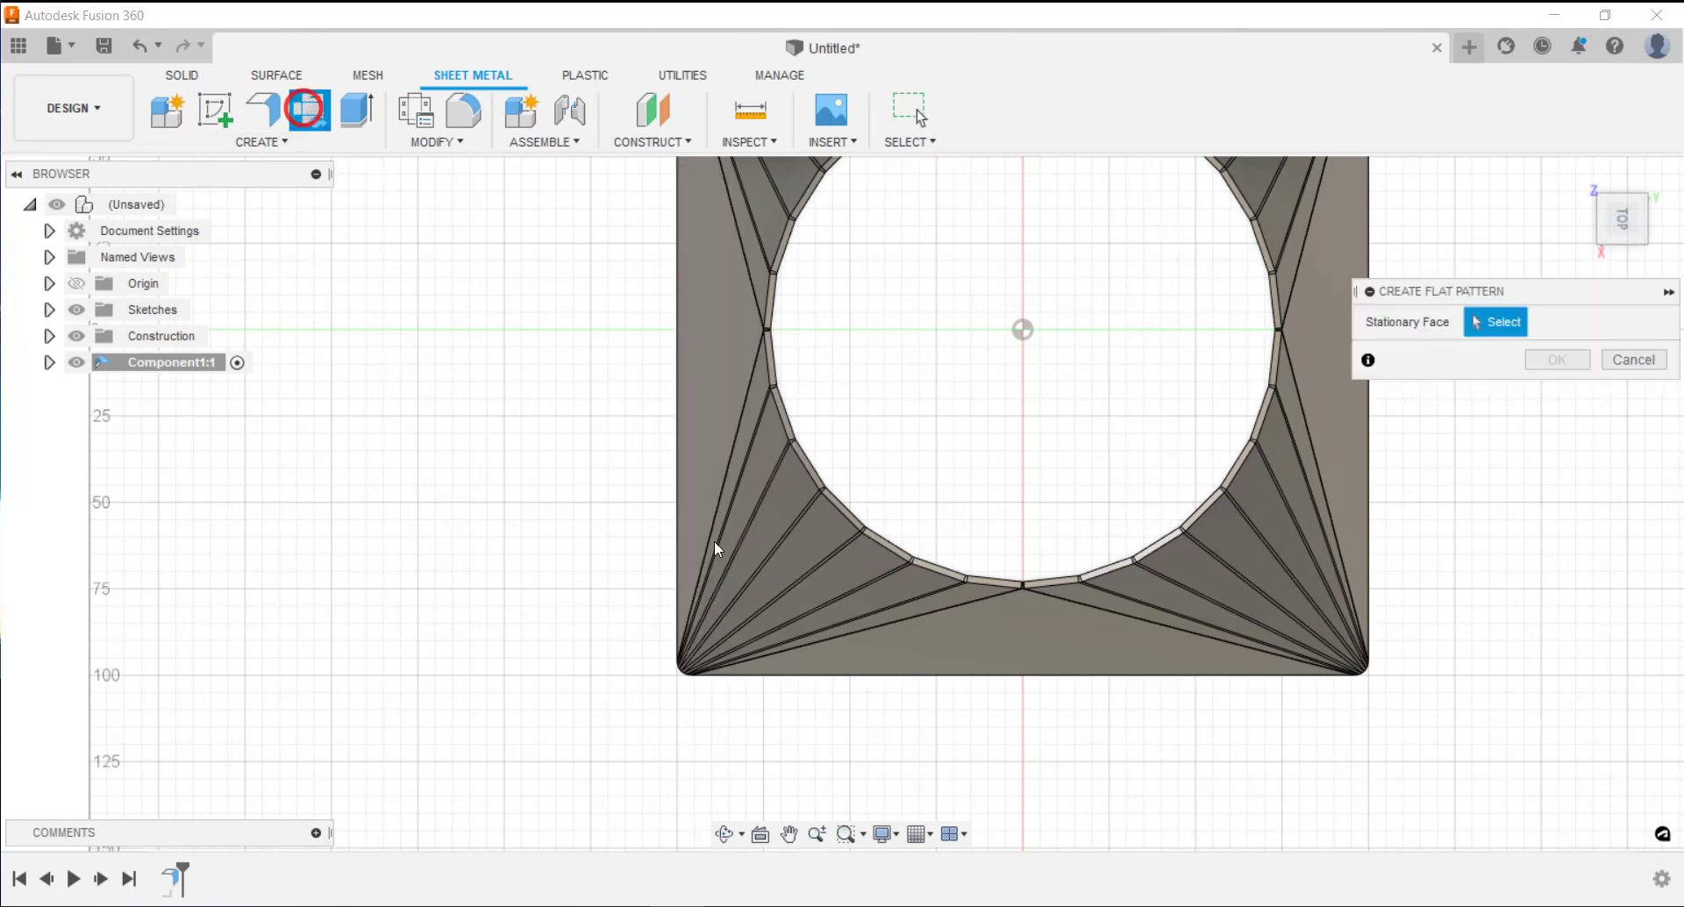
left_click(1017, 640)
left_click(1554, 360)
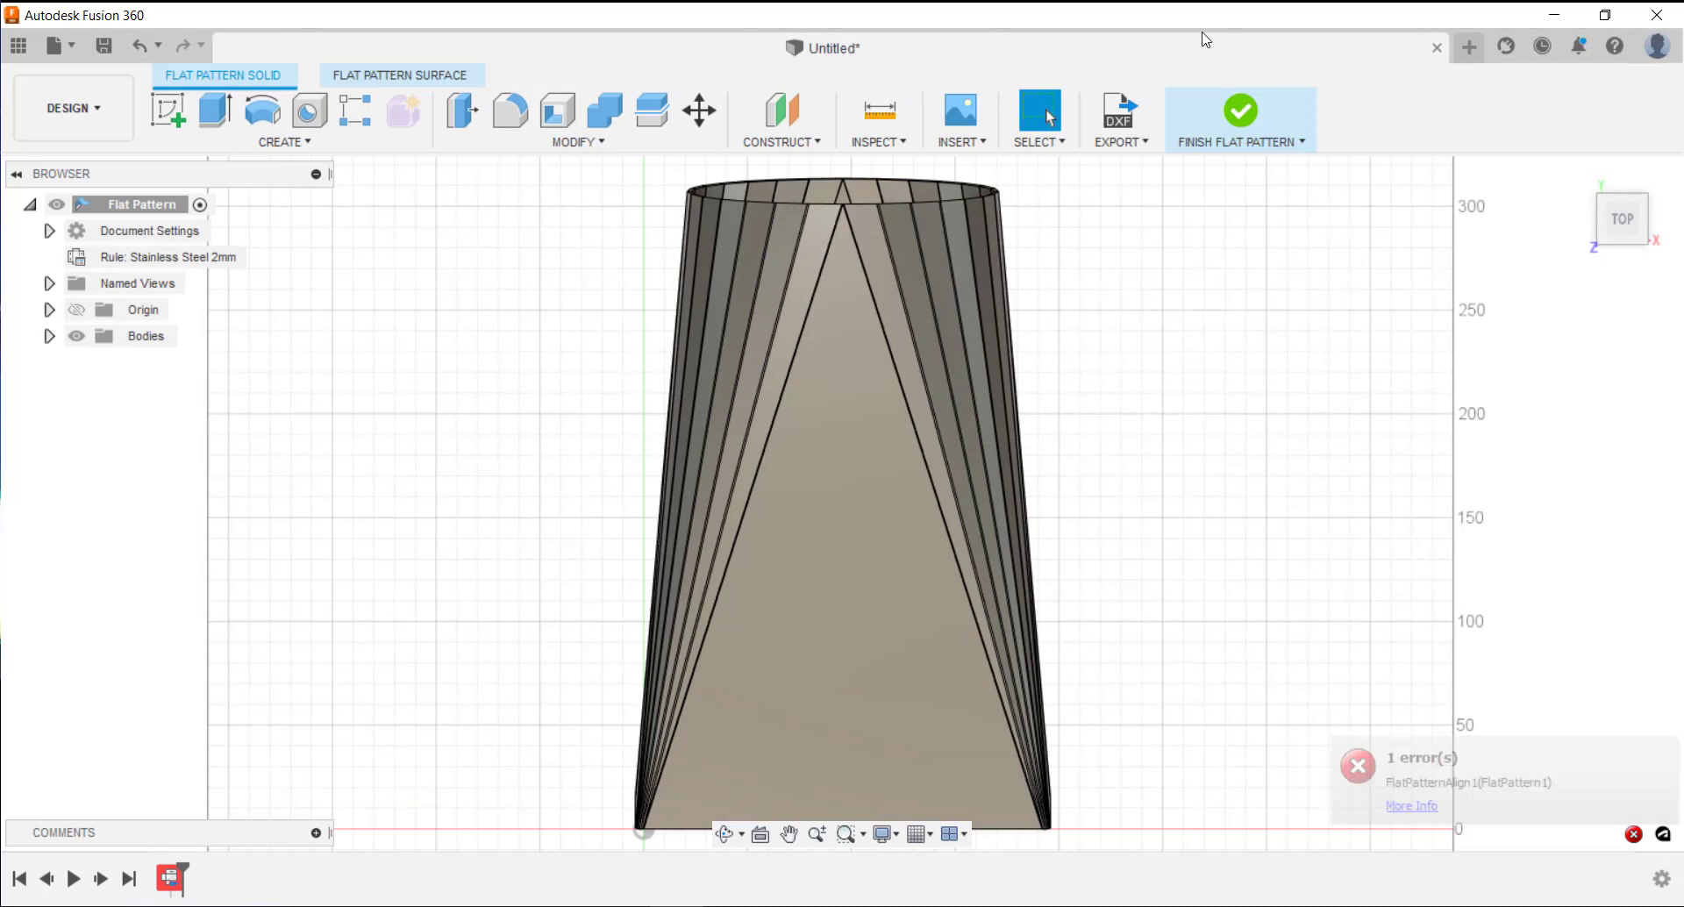
left_click(1250, 111)
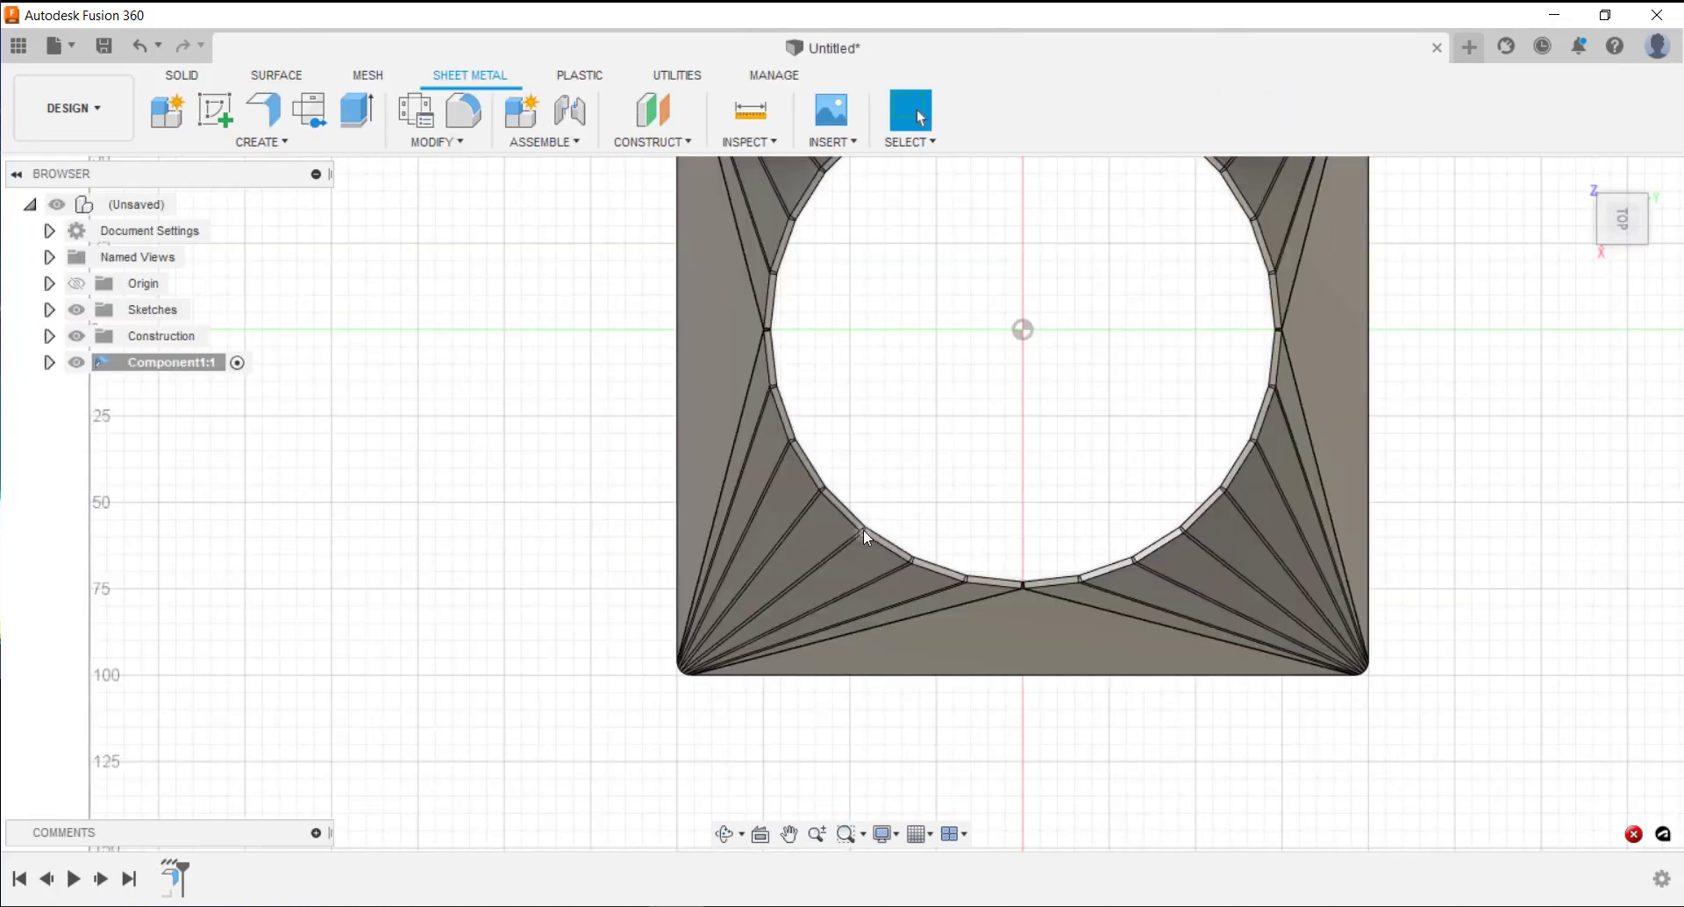
- Show the construction plane Plane1 and start a new sketch on it
scroll(1032, 629, "up", 5)
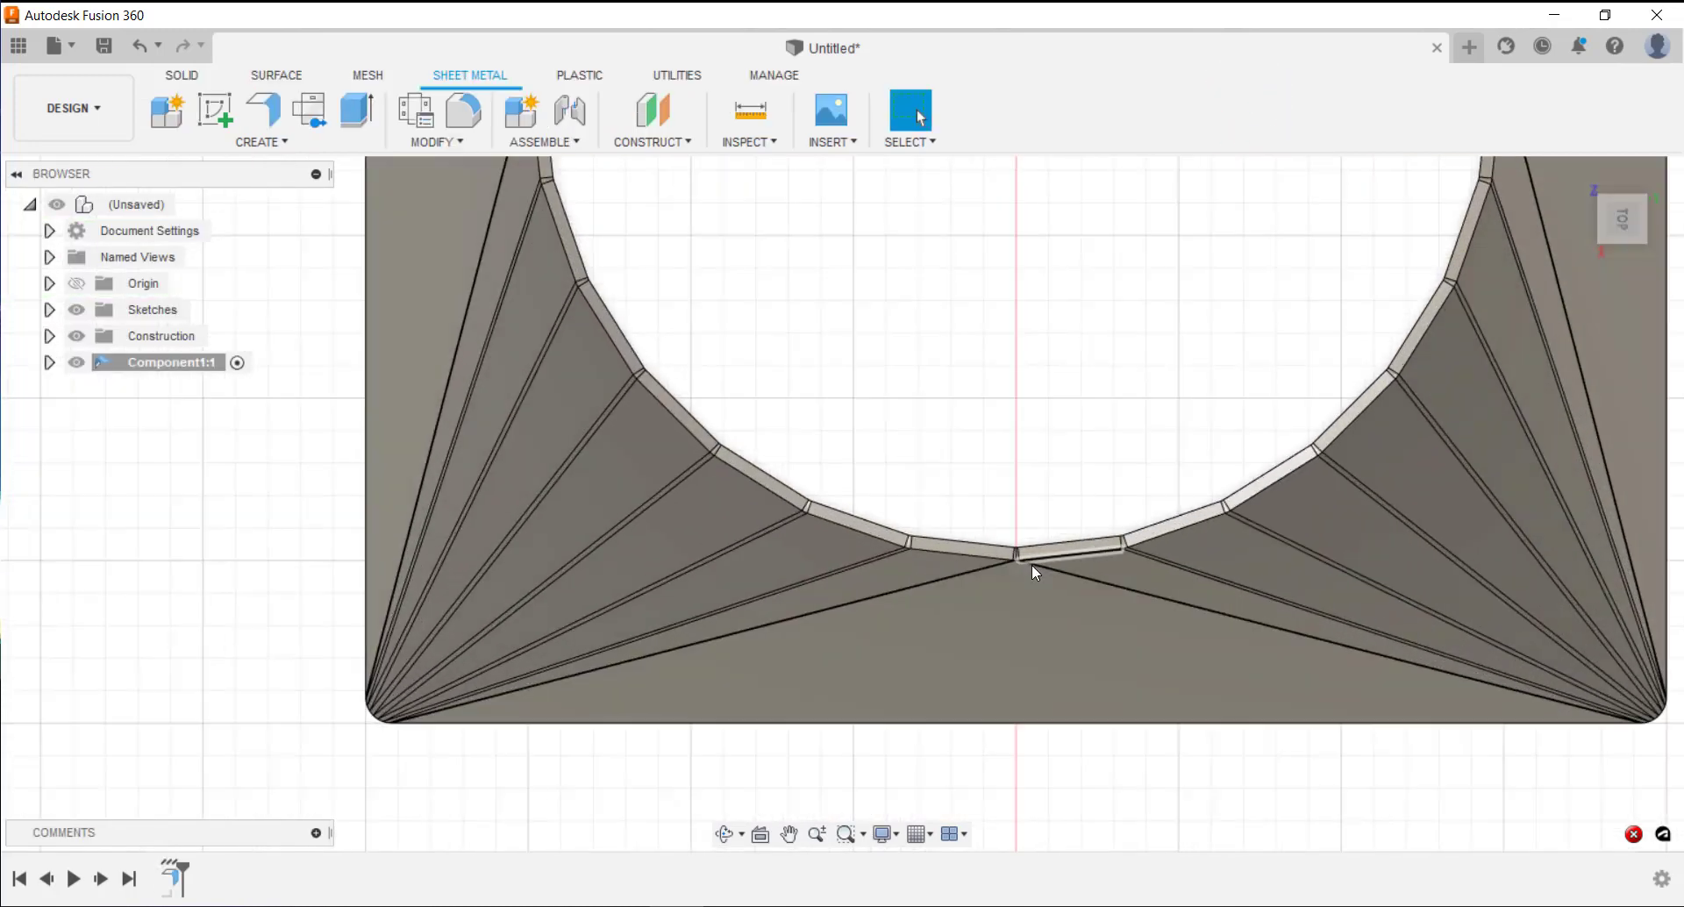
scroll(1032, 565, "up", 3)
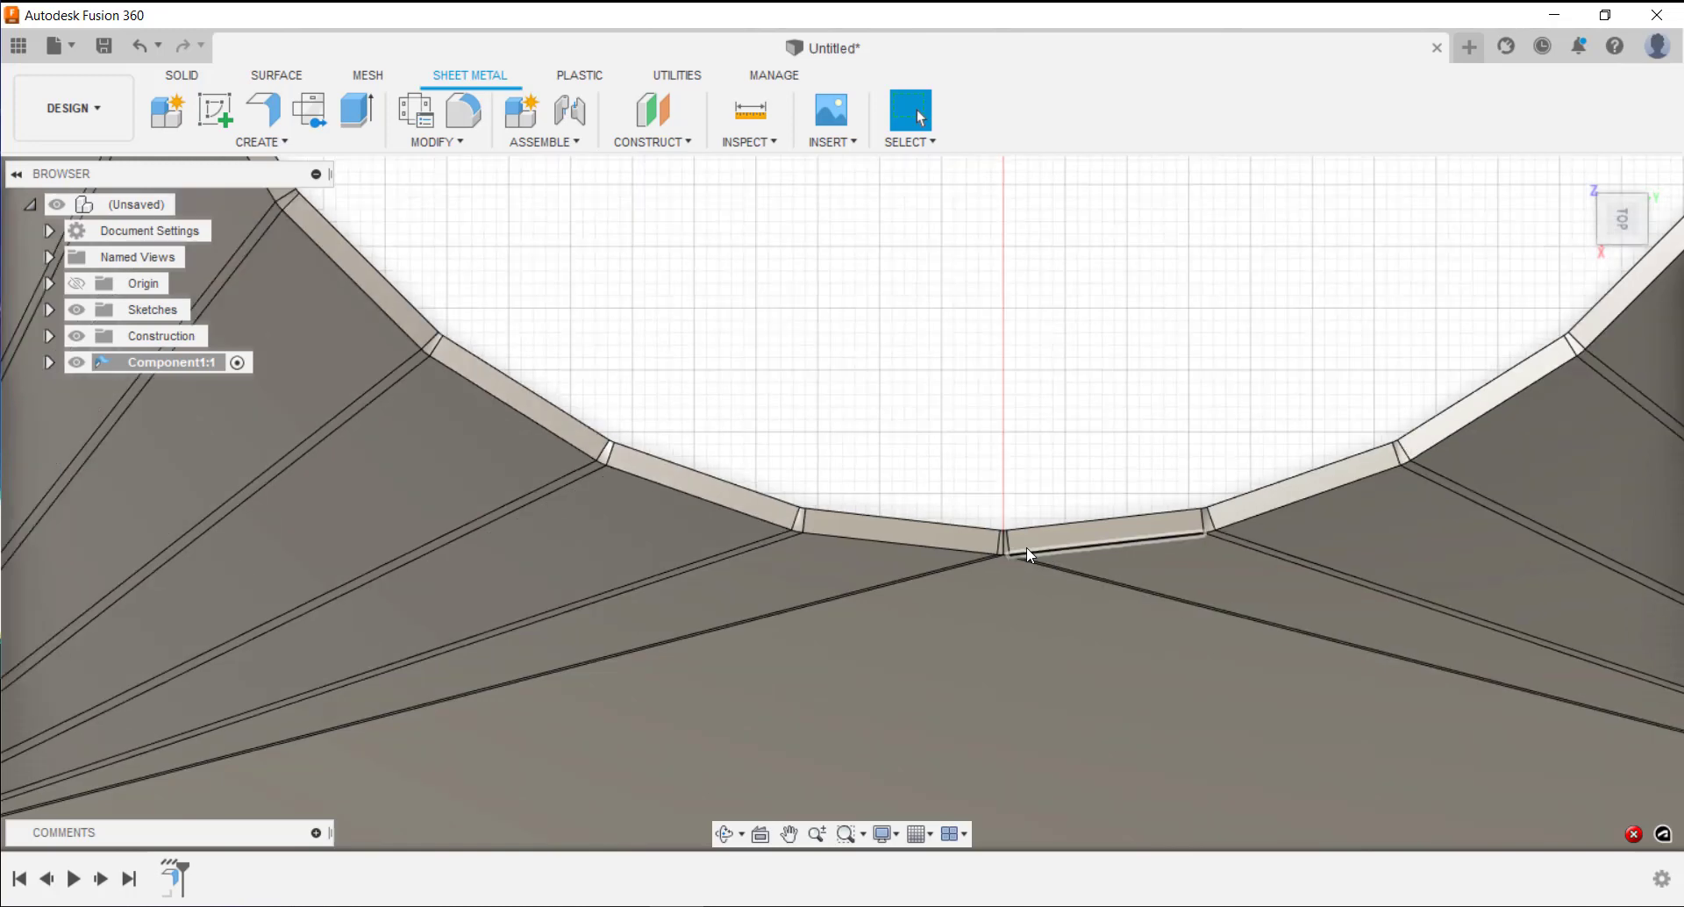
scroll(1026, 546, "down", 8)
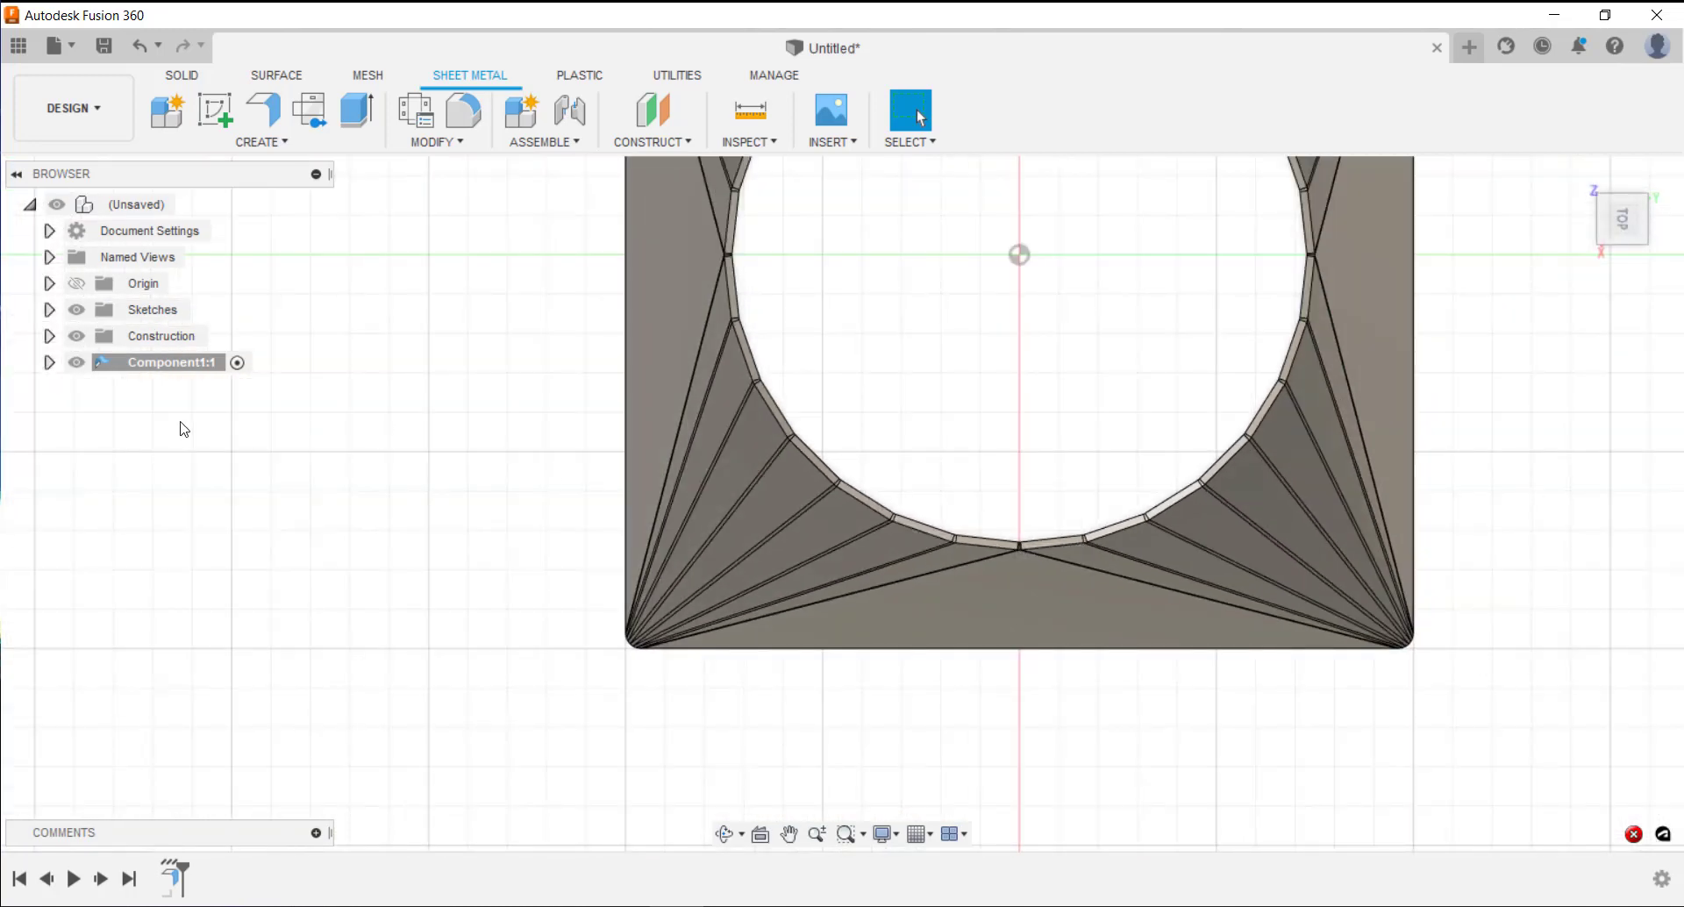
left_click(49, 336)
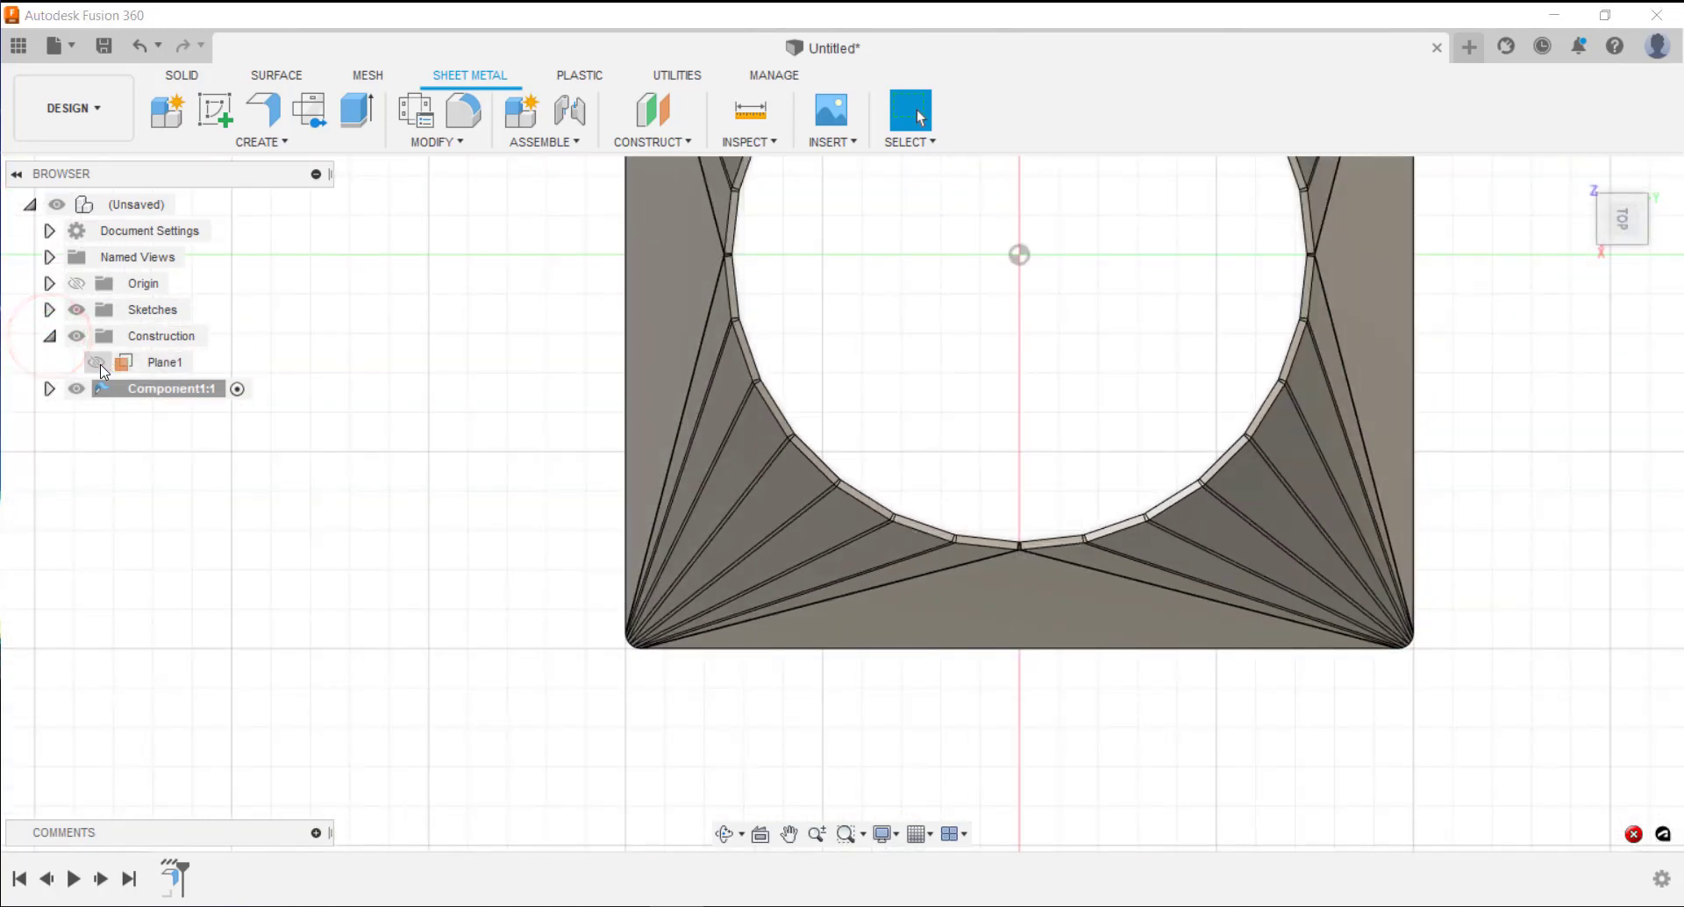
left_click(96, 362)
left_click(158, 363)
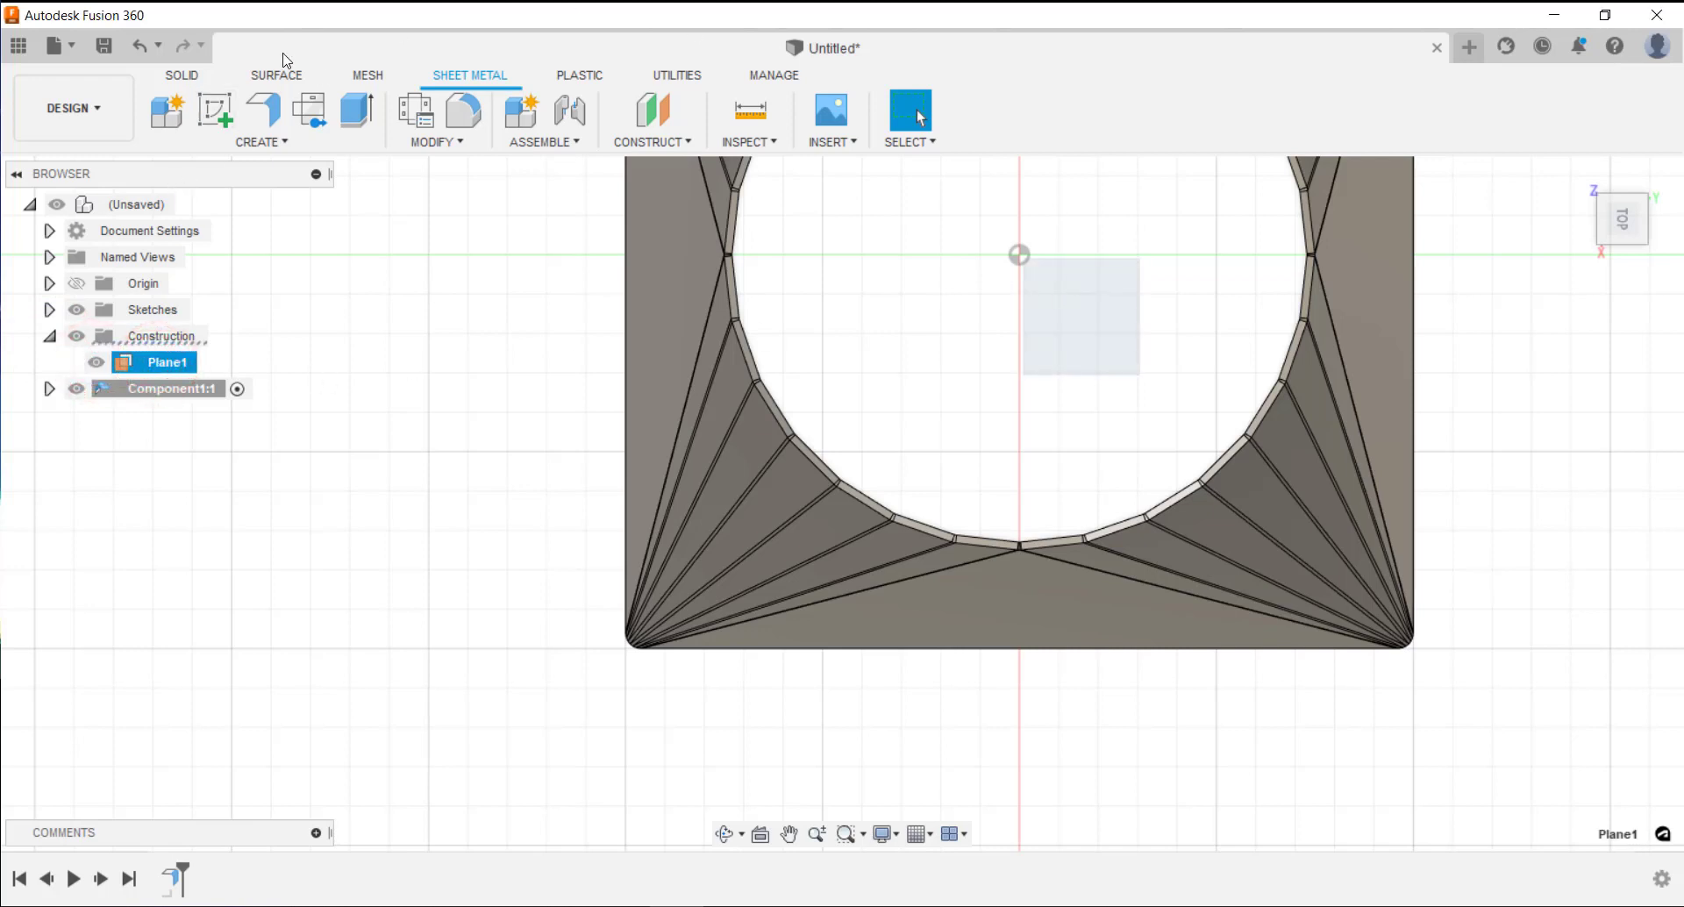
left_click(357, 282)
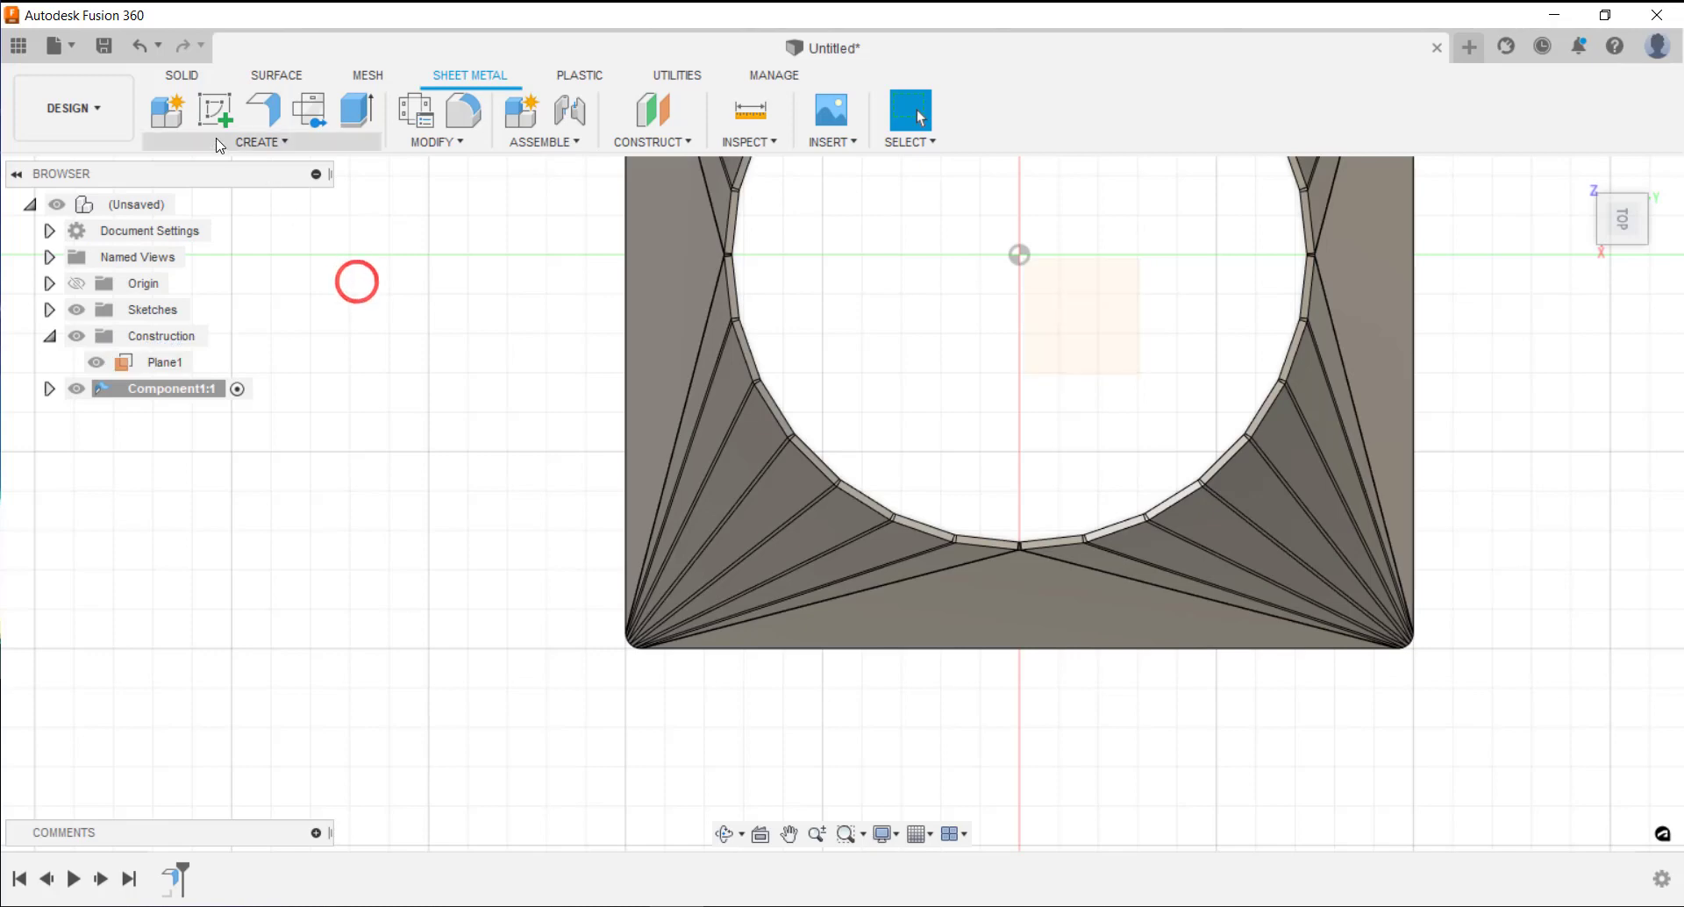
left_click(222, 123)
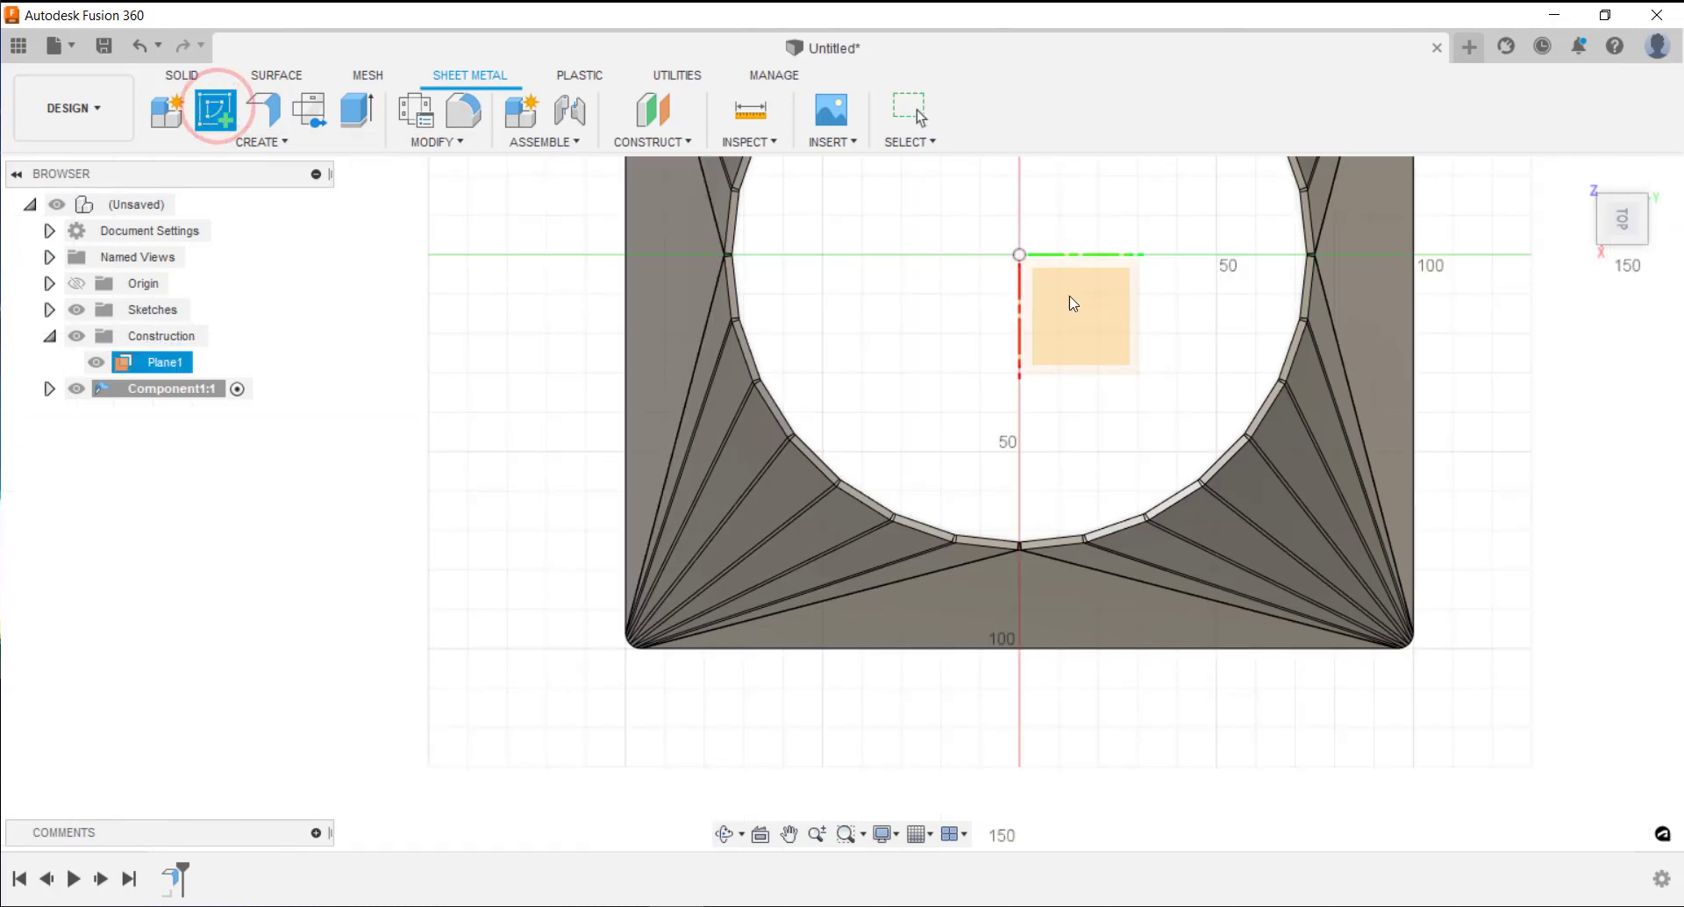
left_click(1079, 317)
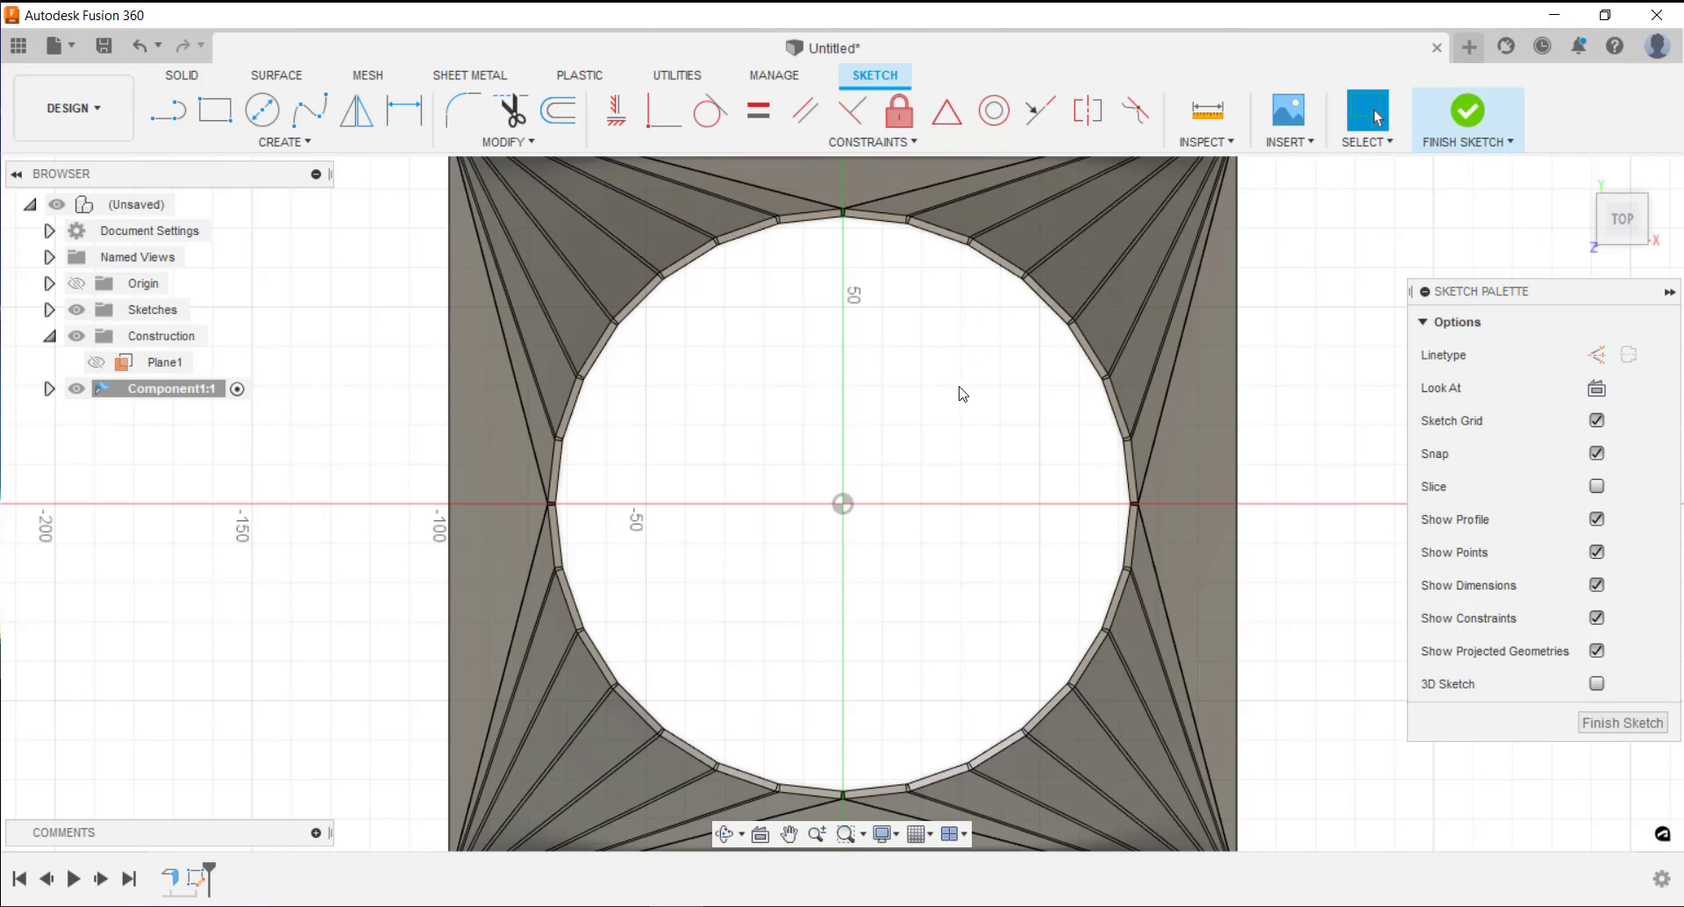
- Sketch a center rectangle about 13 mm high on the vertical axis, centred on the narrow facet at the circular opening's lower edge
scroll(963, 394, "down", 3)
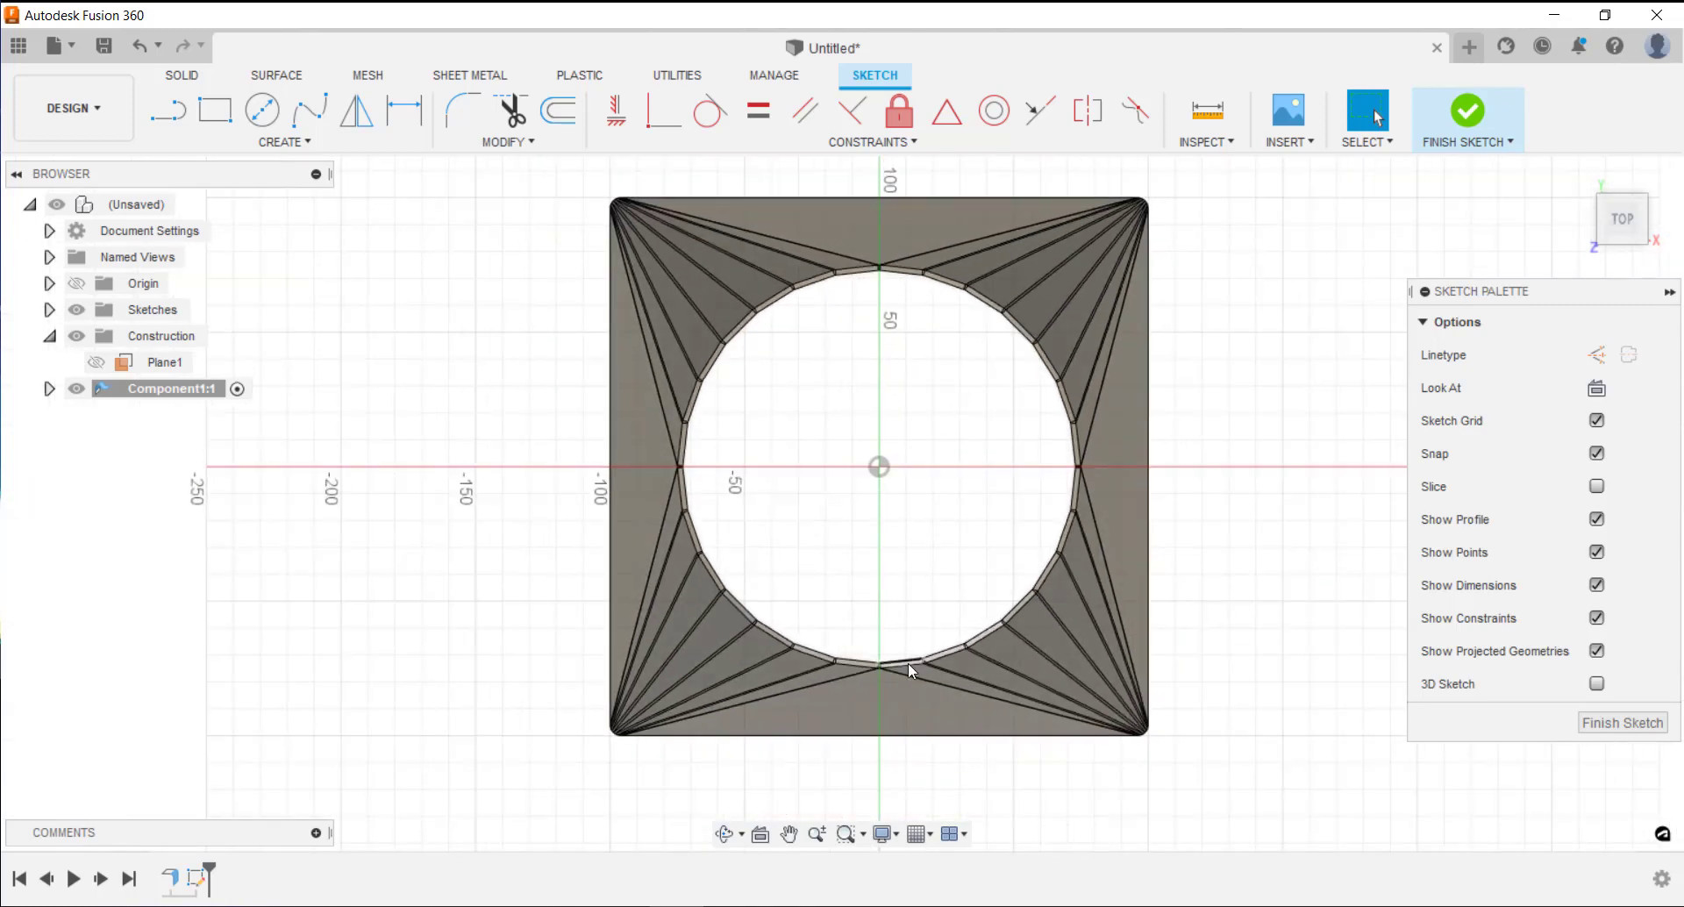
scroll(916, 707, "up", 2)
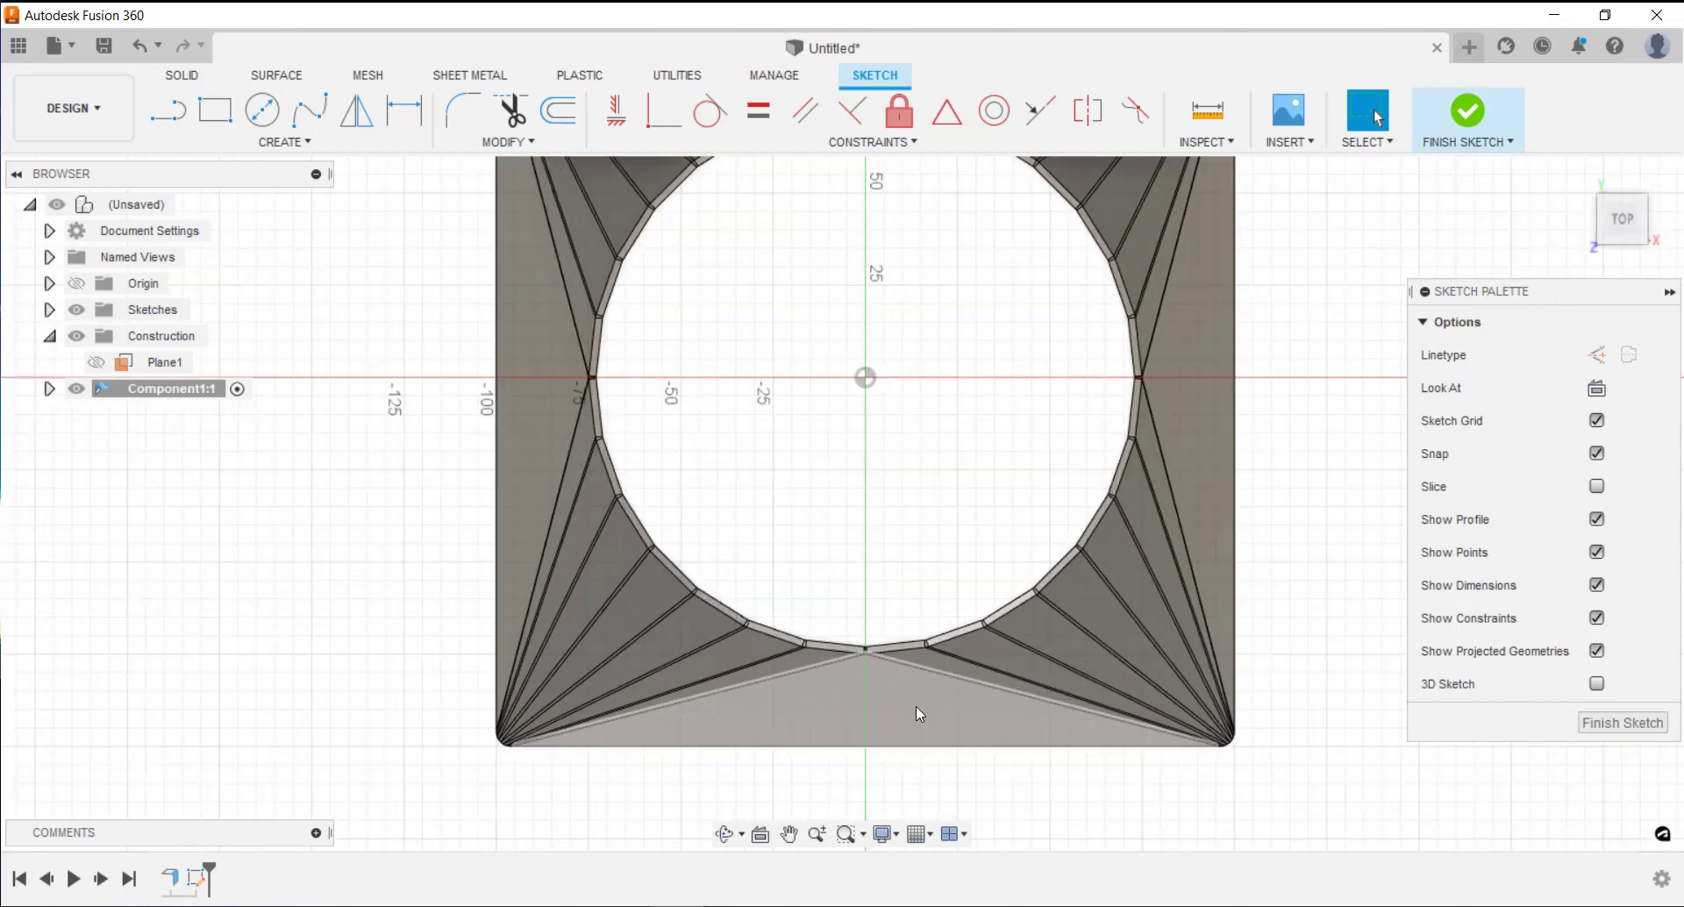
scroll(865, 651, "up", 6)
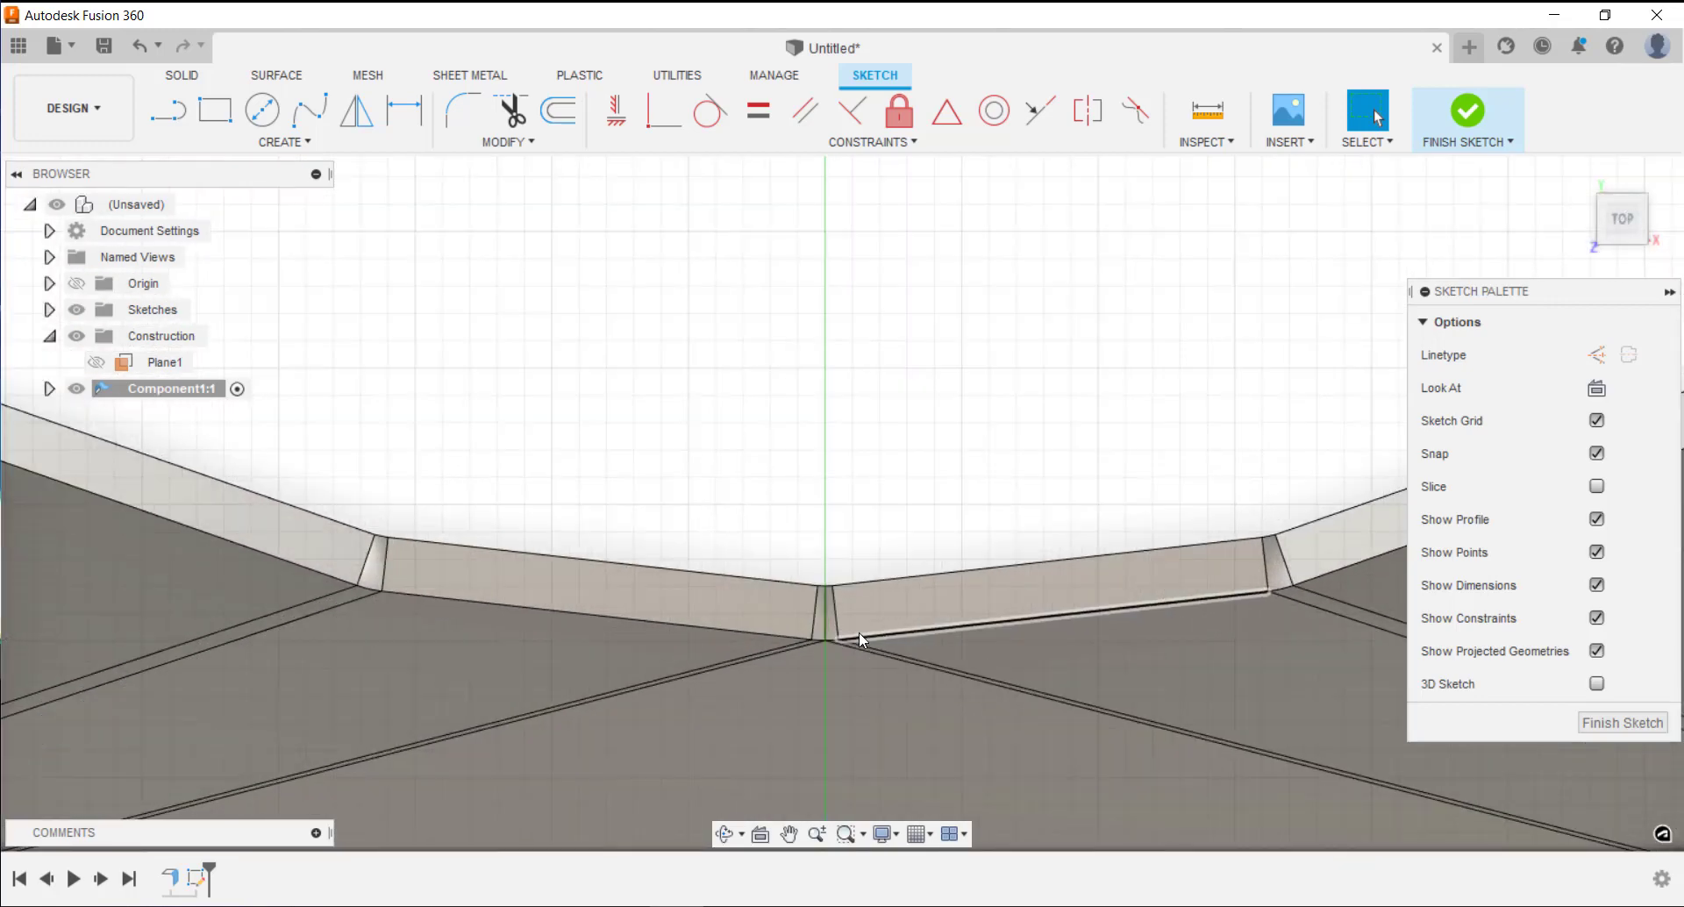
scroll(859, 640, "up", 1)
left_click(296, 143)
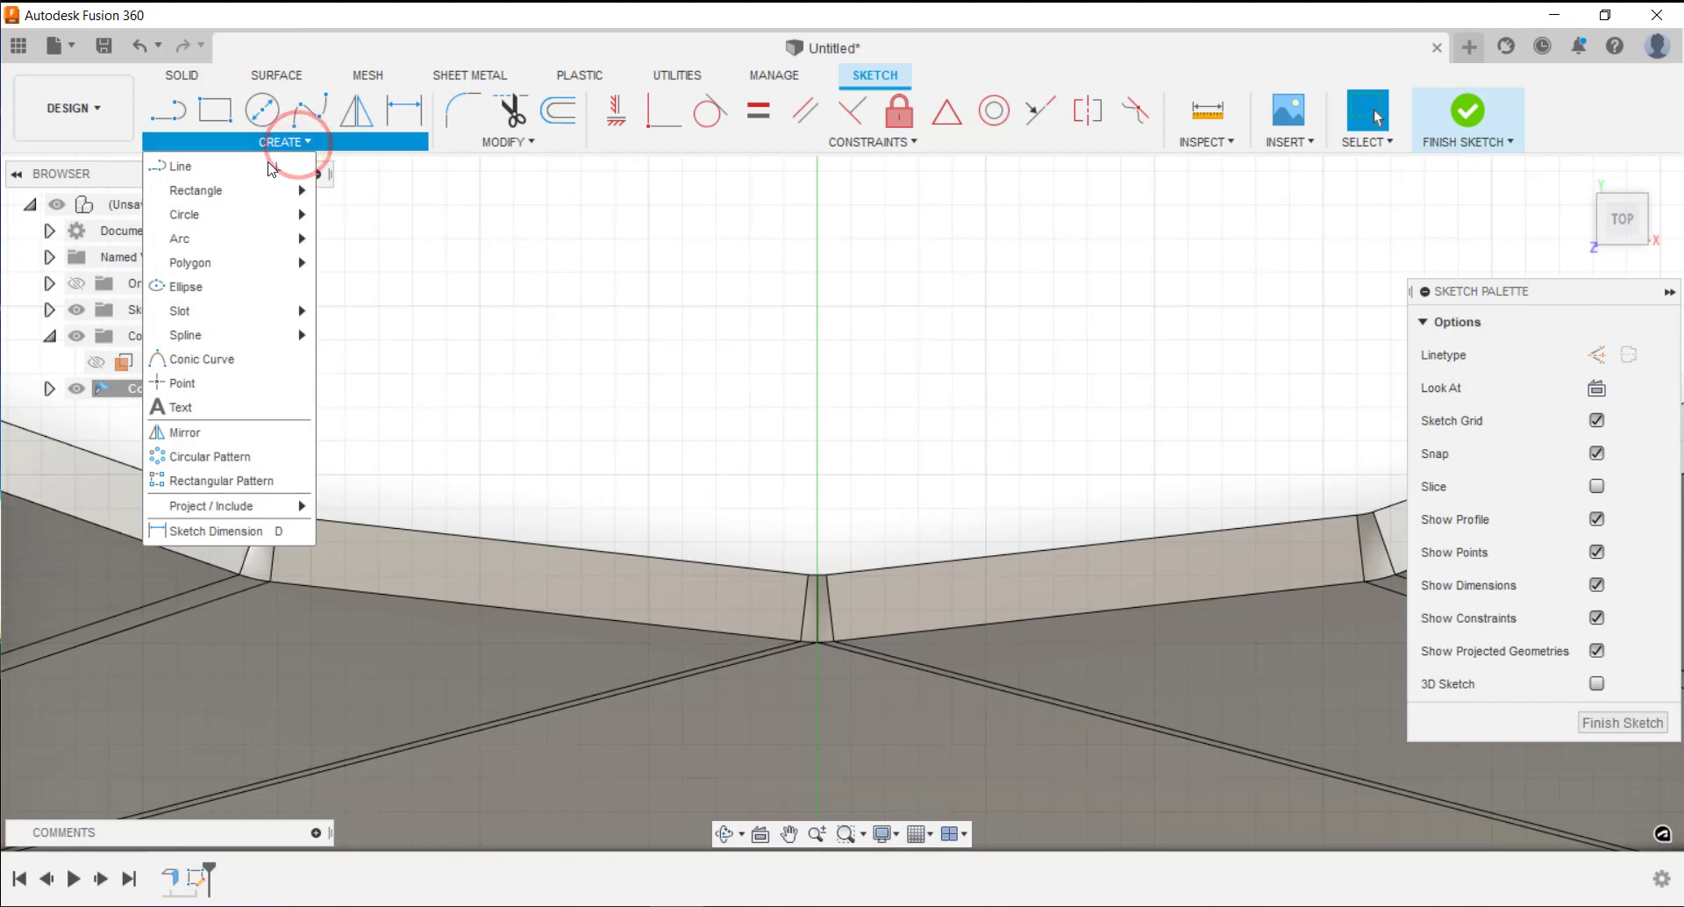
mouse_move(277, 198)
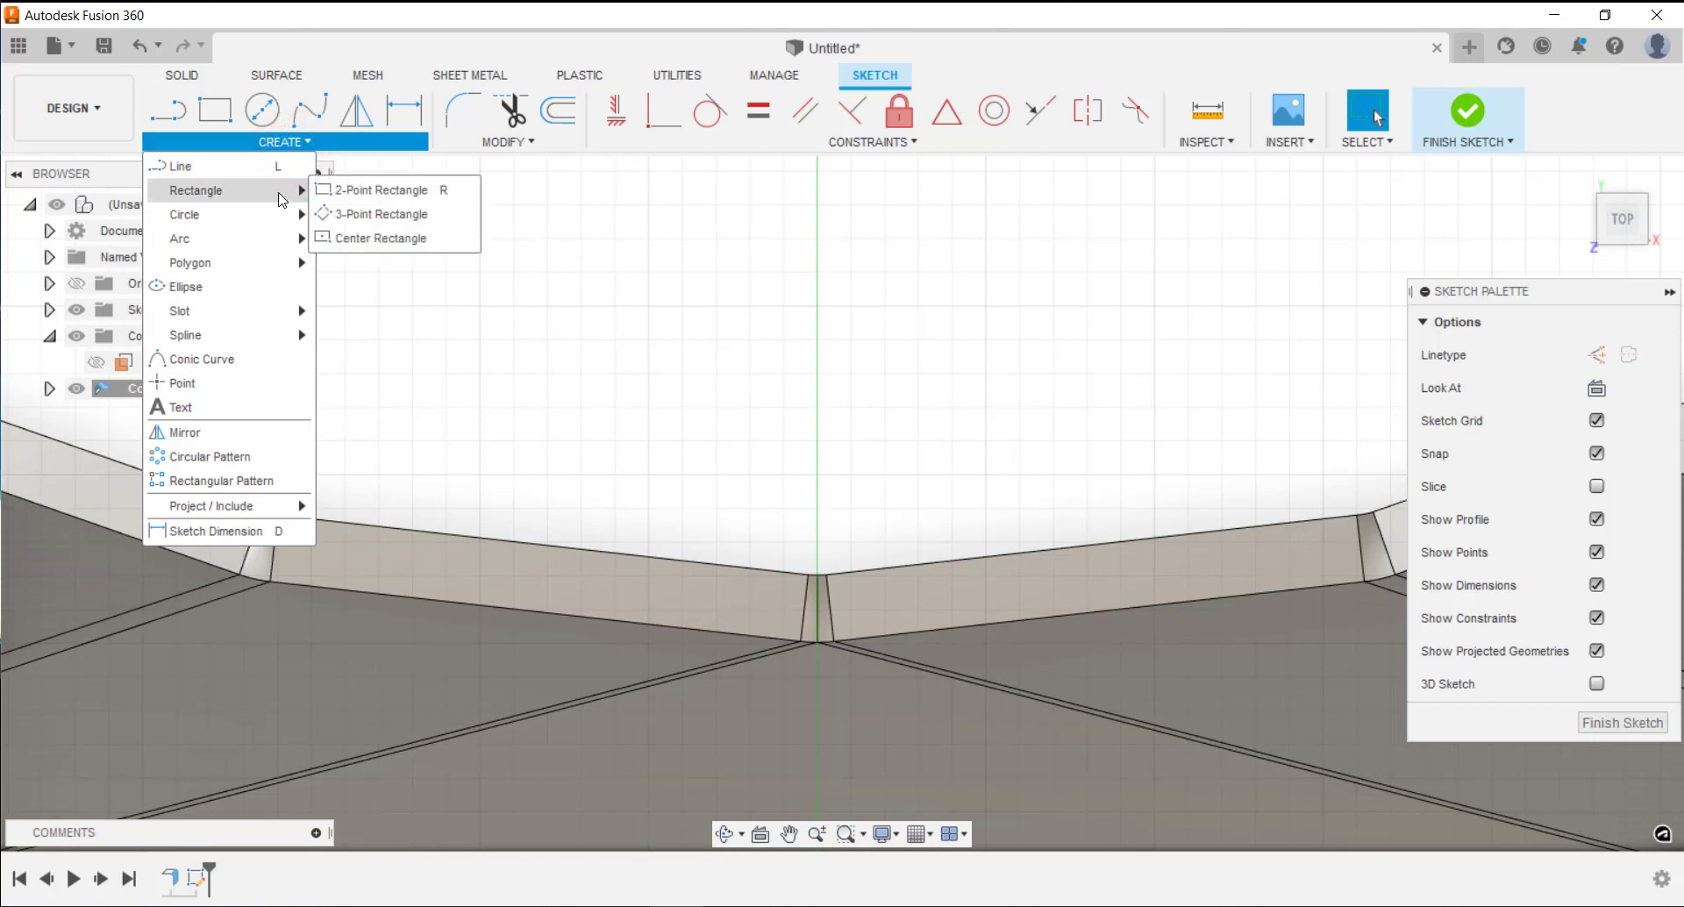
left_click(361, 239)
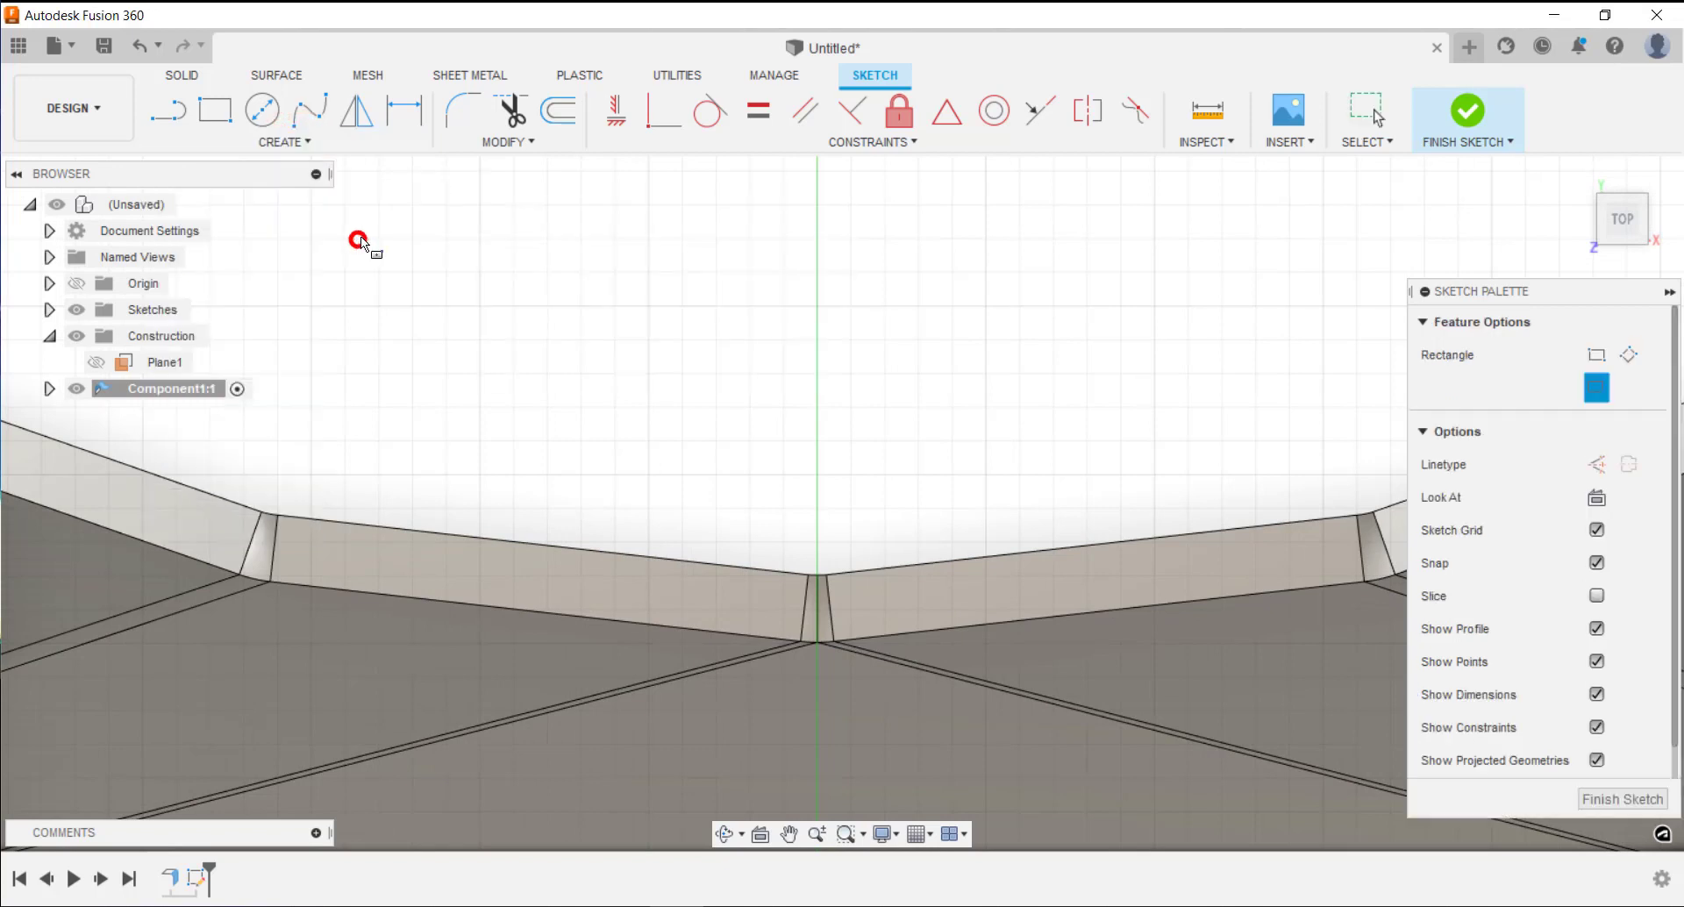
left_click(813, 608)
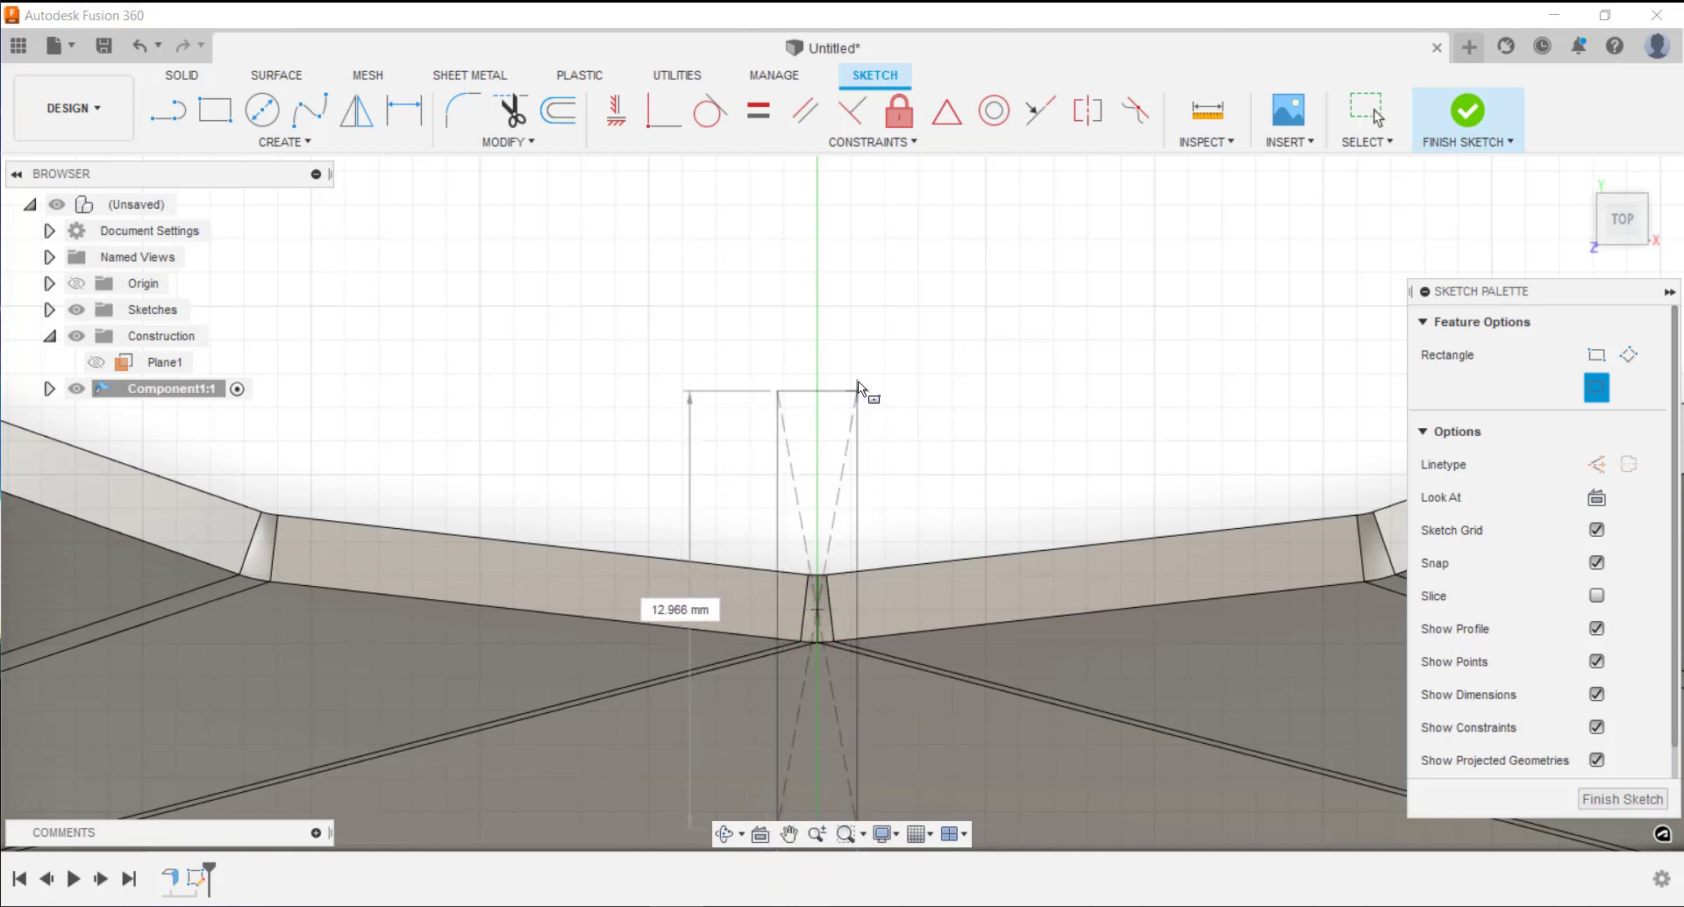
left_click(881, 393)
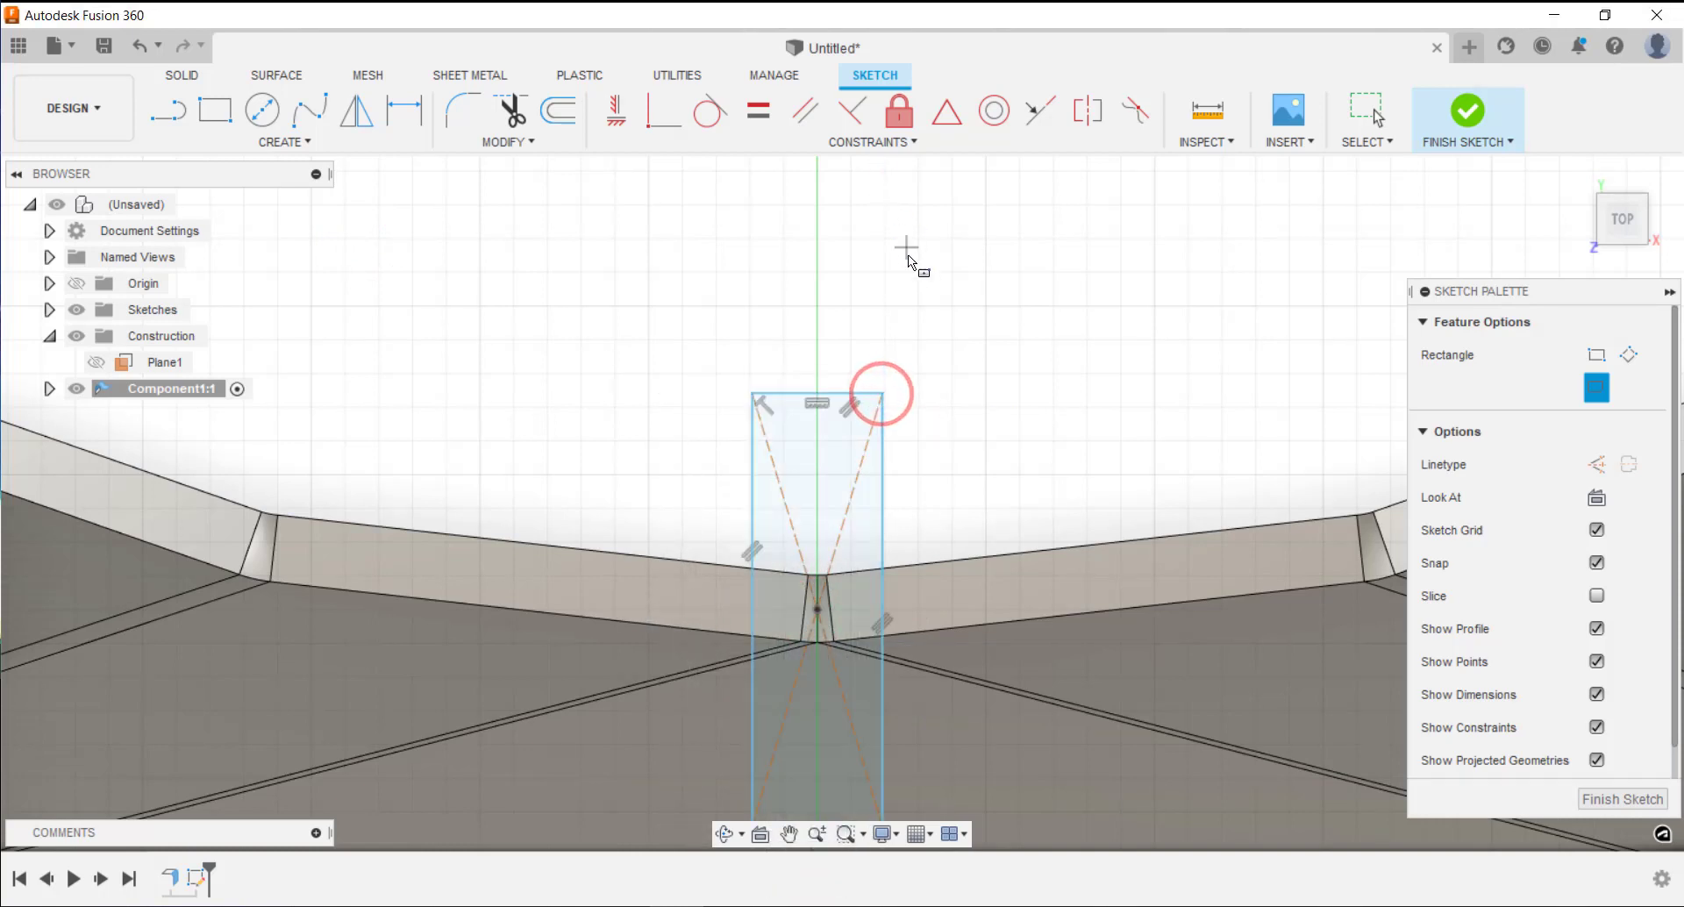
- Dimension the rectangle's upper edge and set its width to 1 mm
scroll(908, 257, "down", 2)
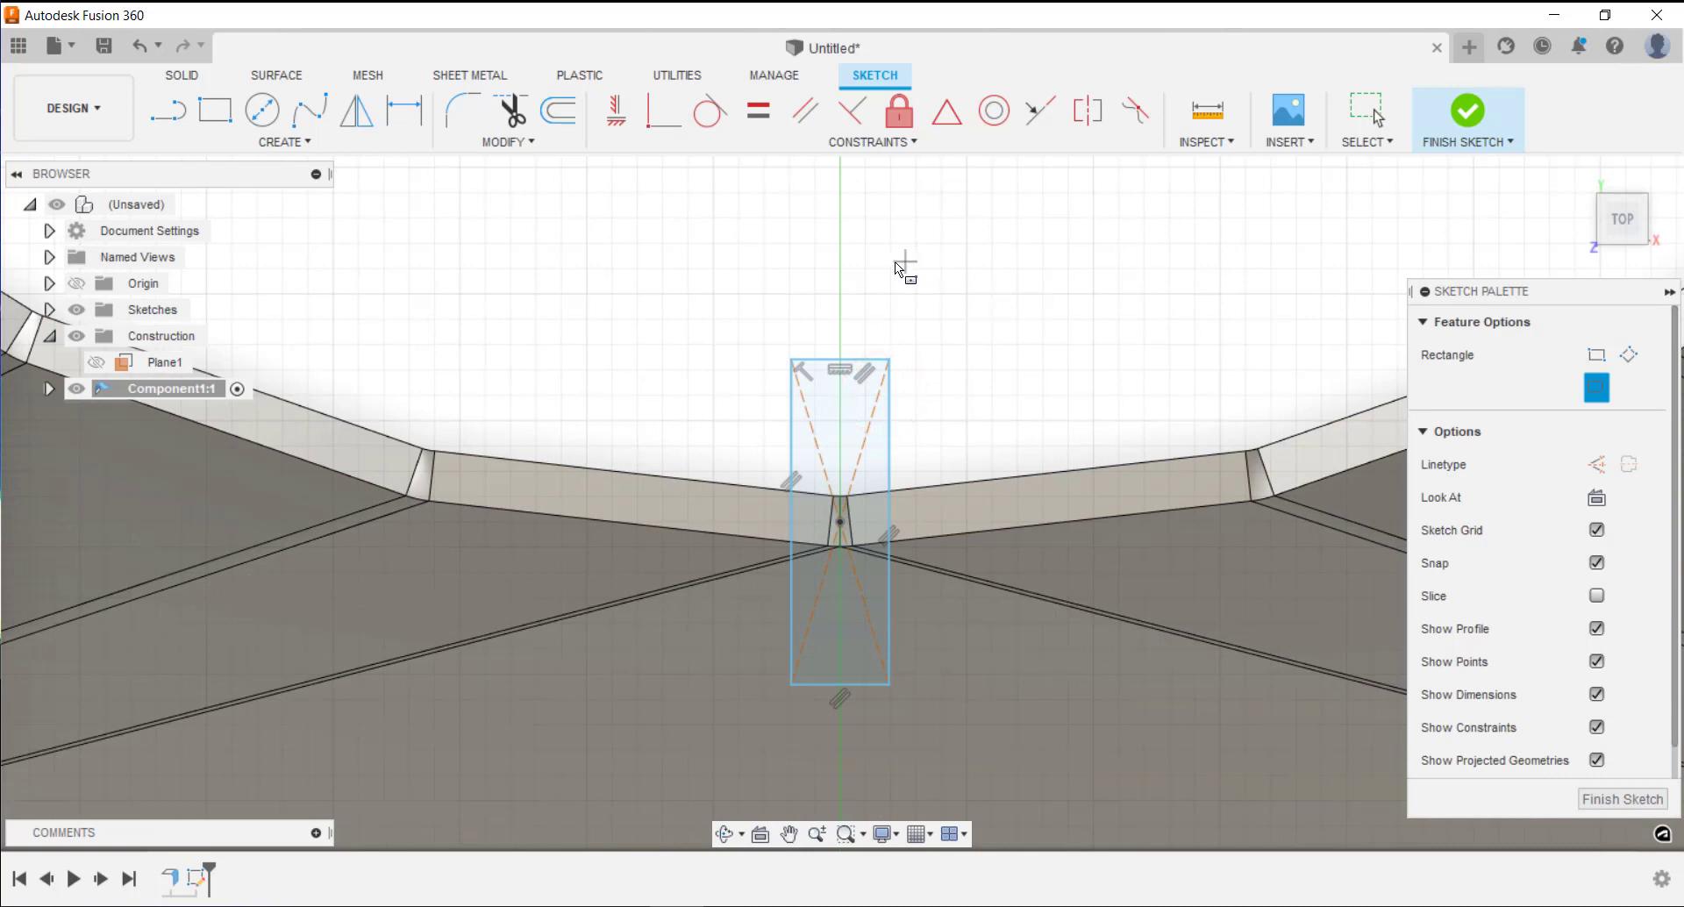
left_click(401, 106)
left_click(820, 362)
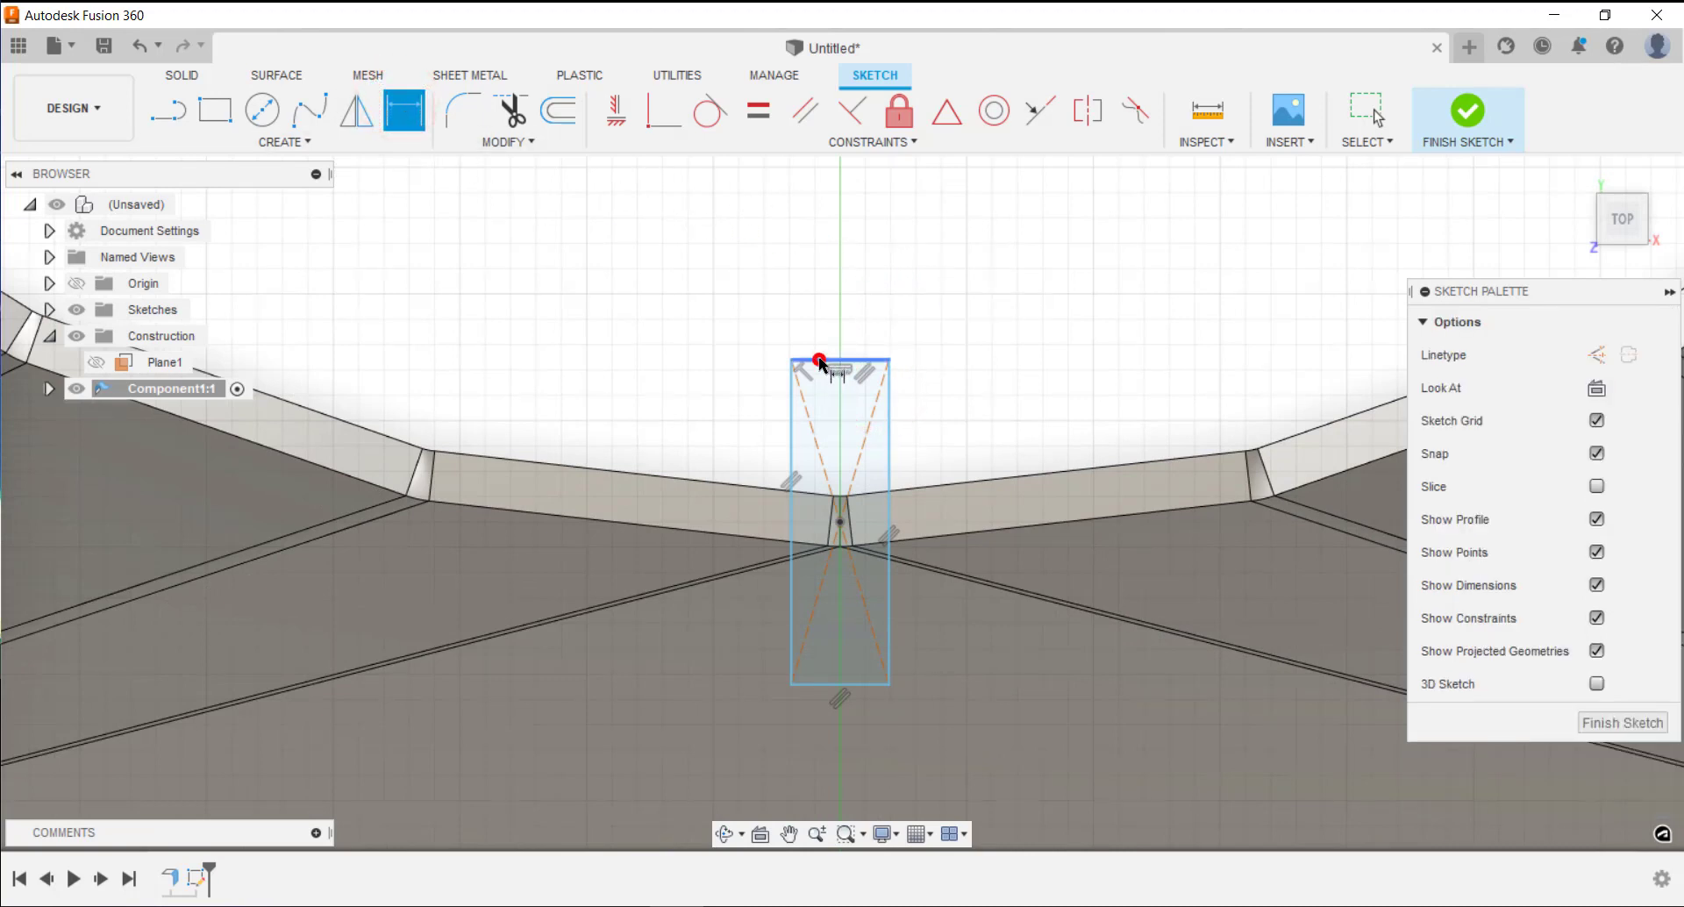
left_click(827, 327)
type("1")
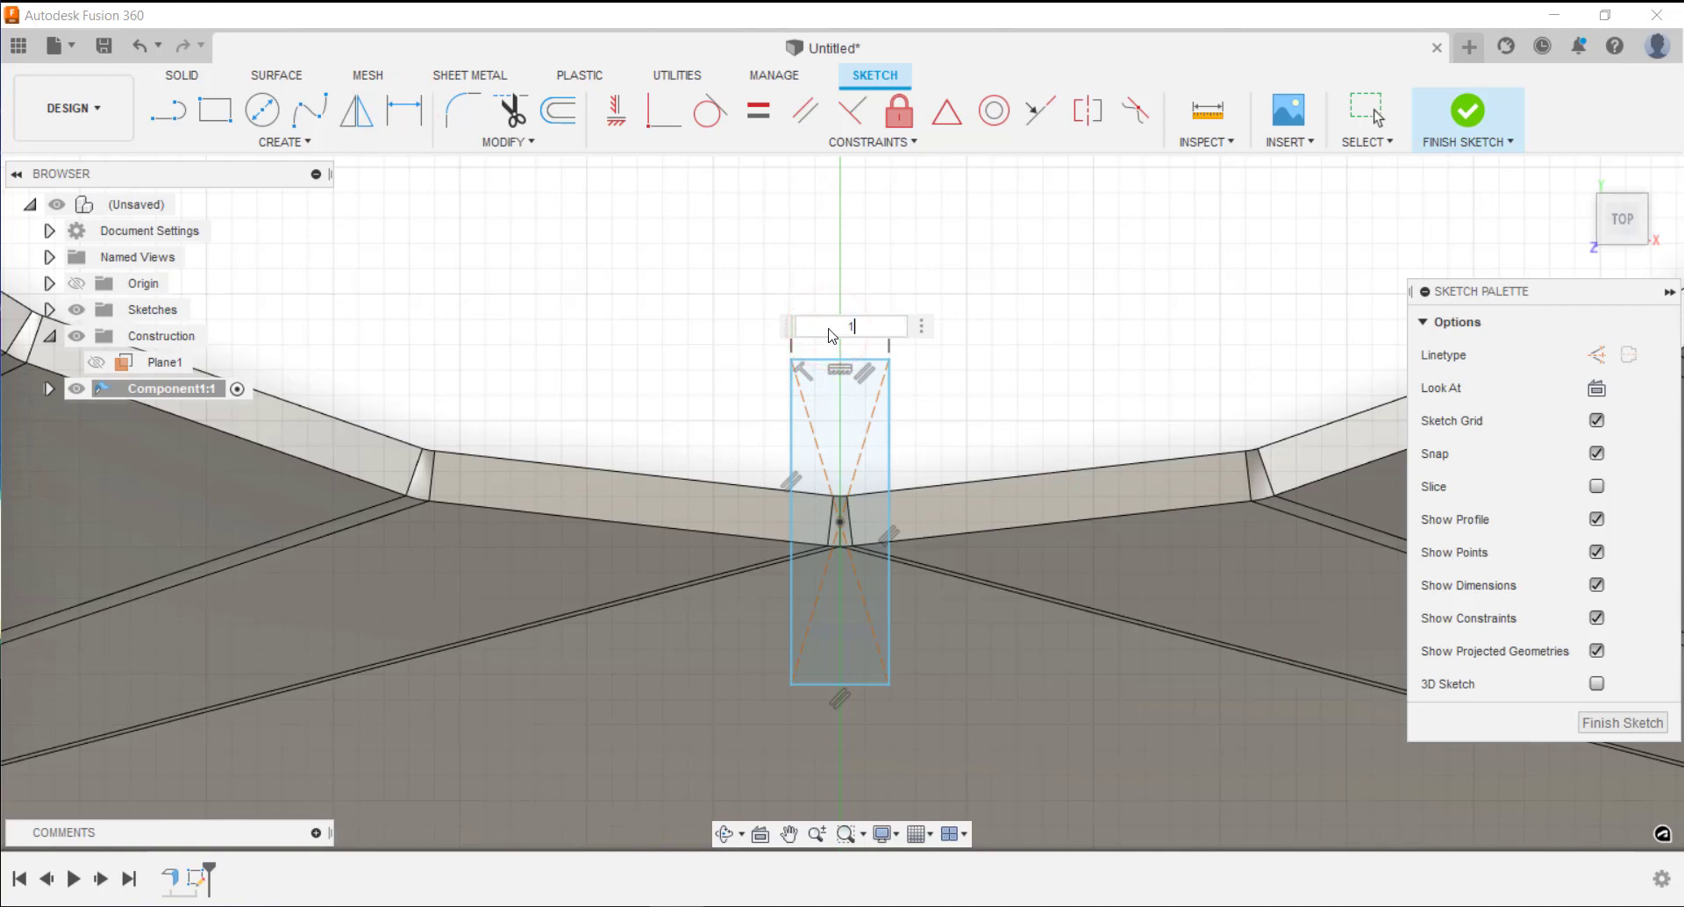
key("Return")
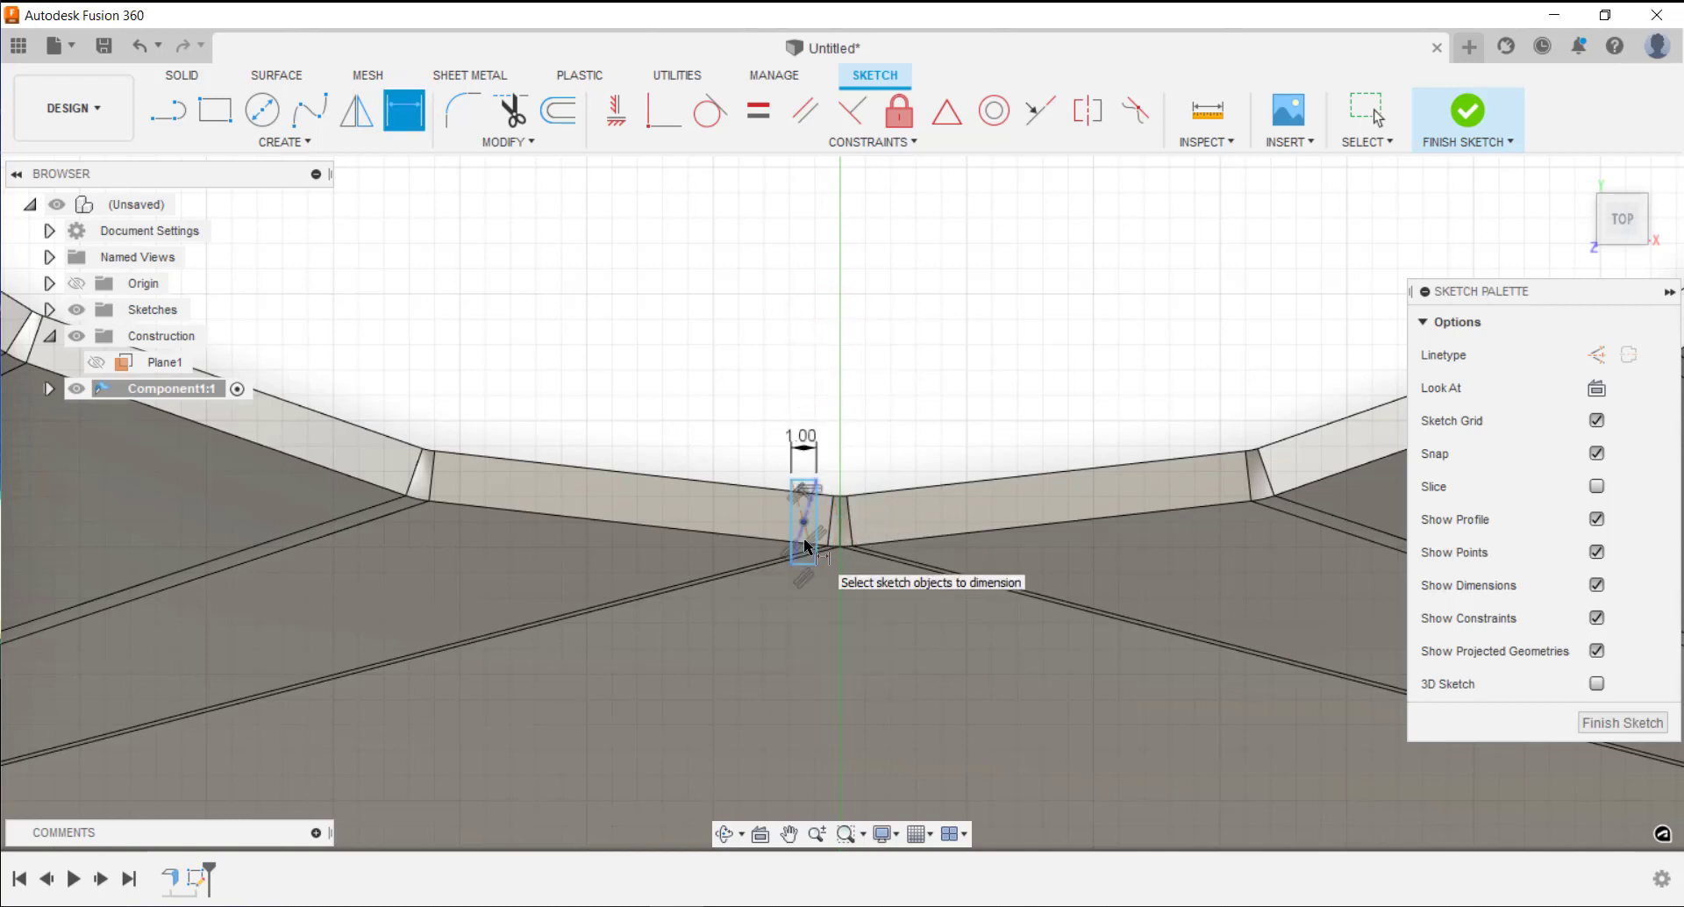
key("Escape")
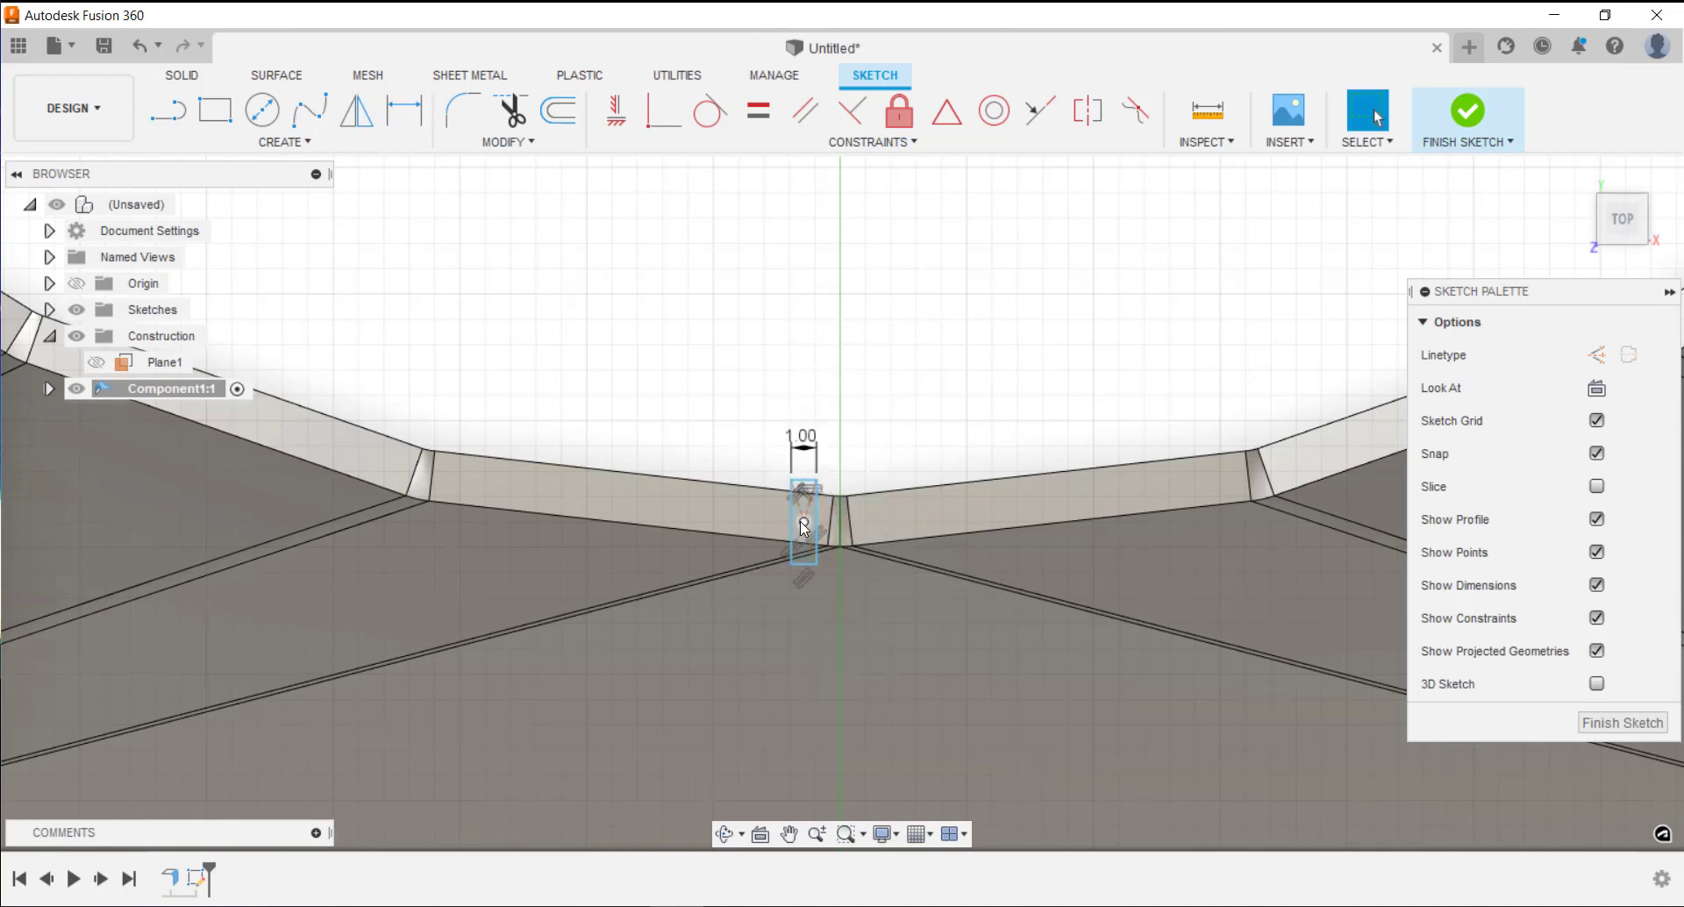
- Move the rectangle by its centre point onto the vertical sketch axis, over the narrow facet at the circular rim
left_click_drag(803, 526, 841, 548)
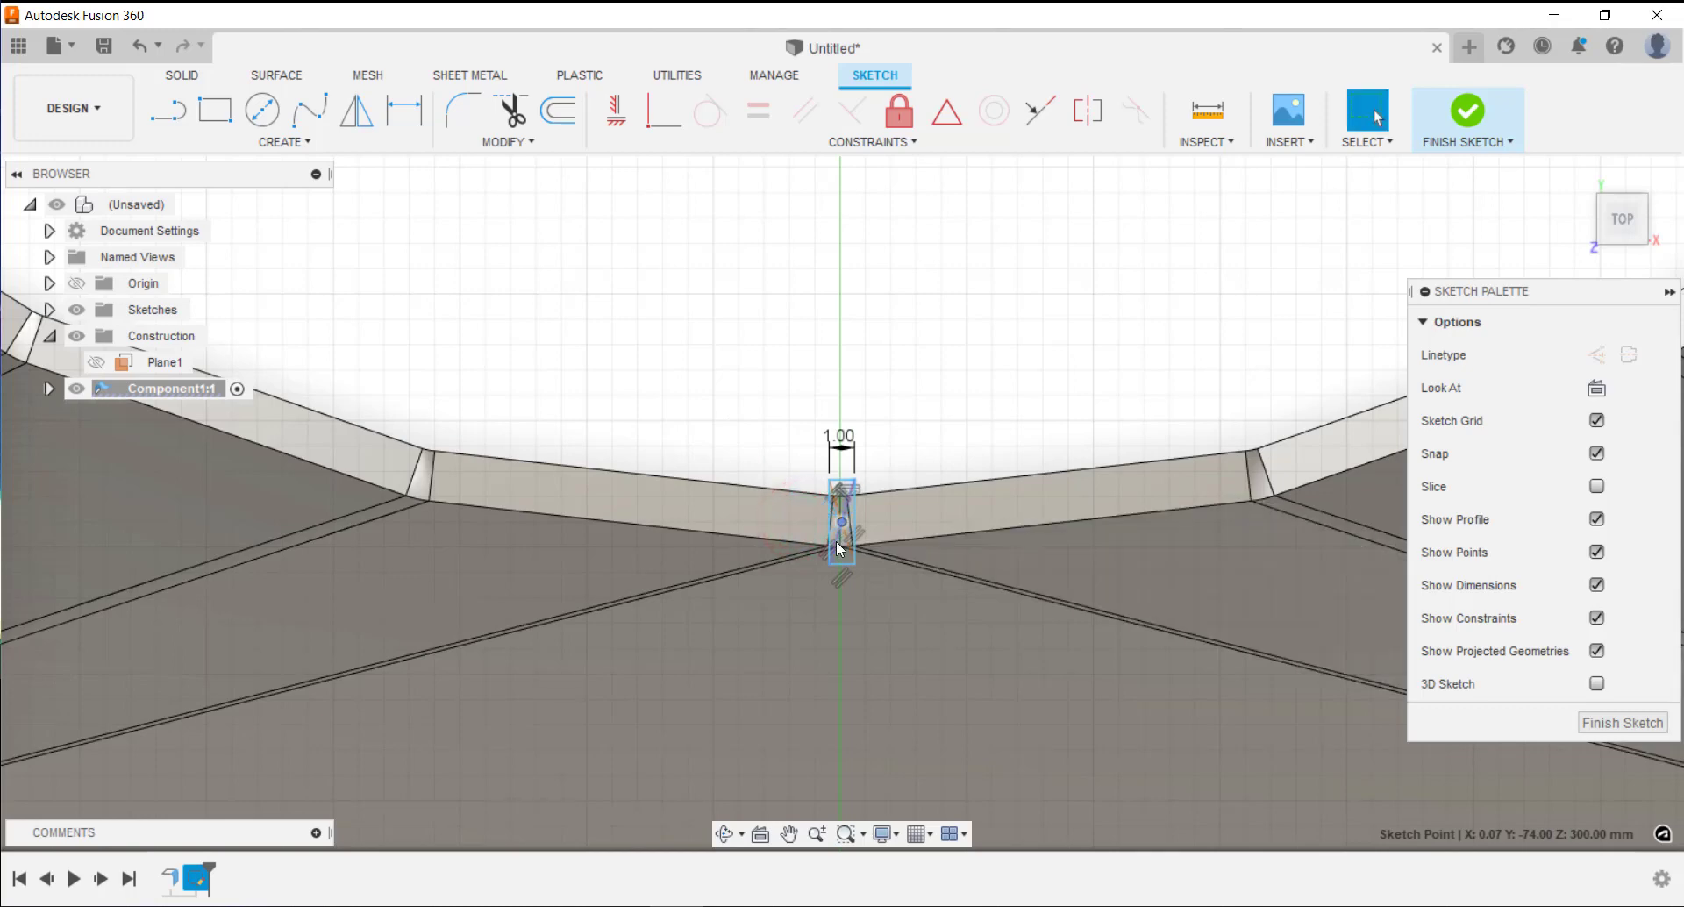
scroll(839, 562, "down", 5)
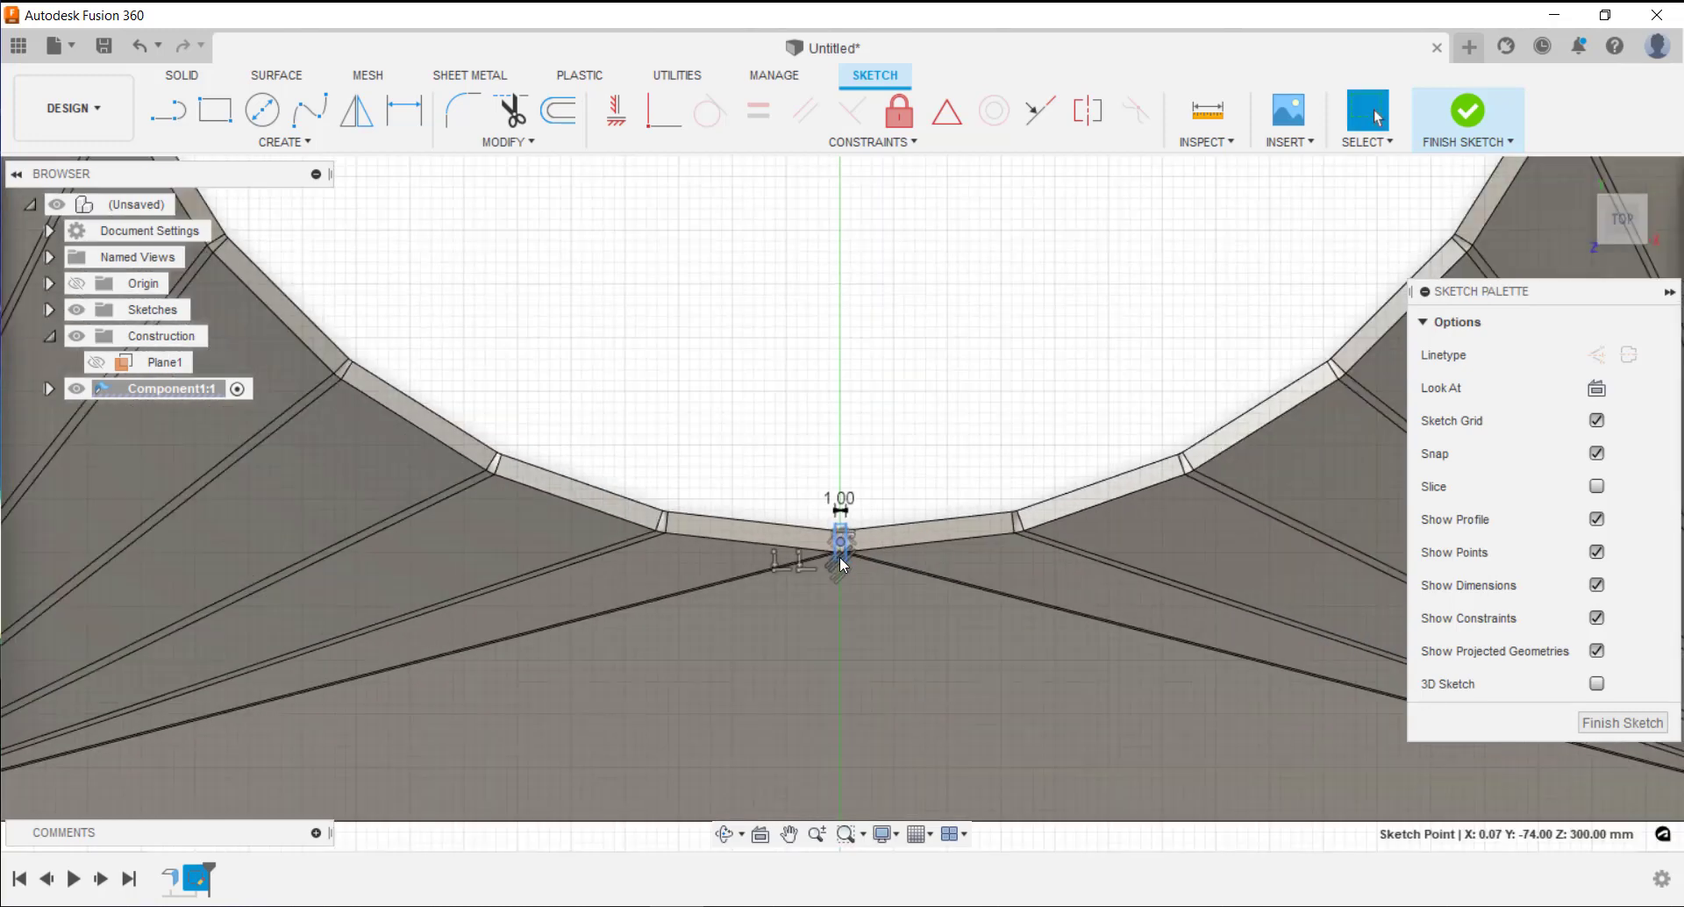
scroll(854, 546, "up", 4)
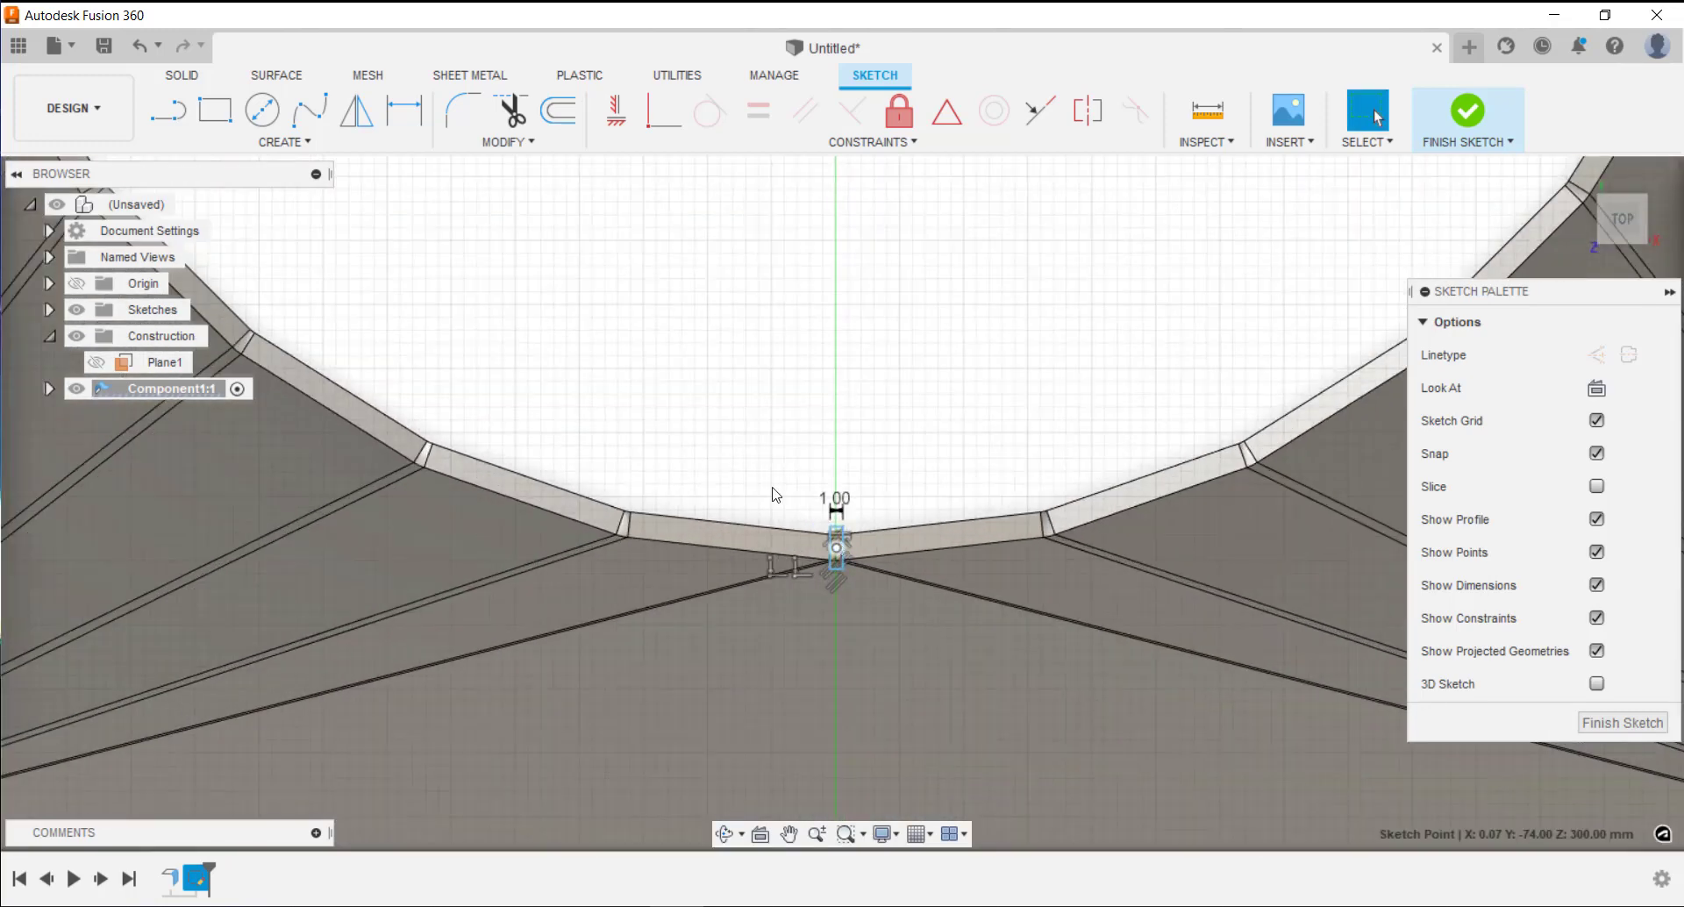
left_click(404, 117)
scroll(904, 553, "up", 2)
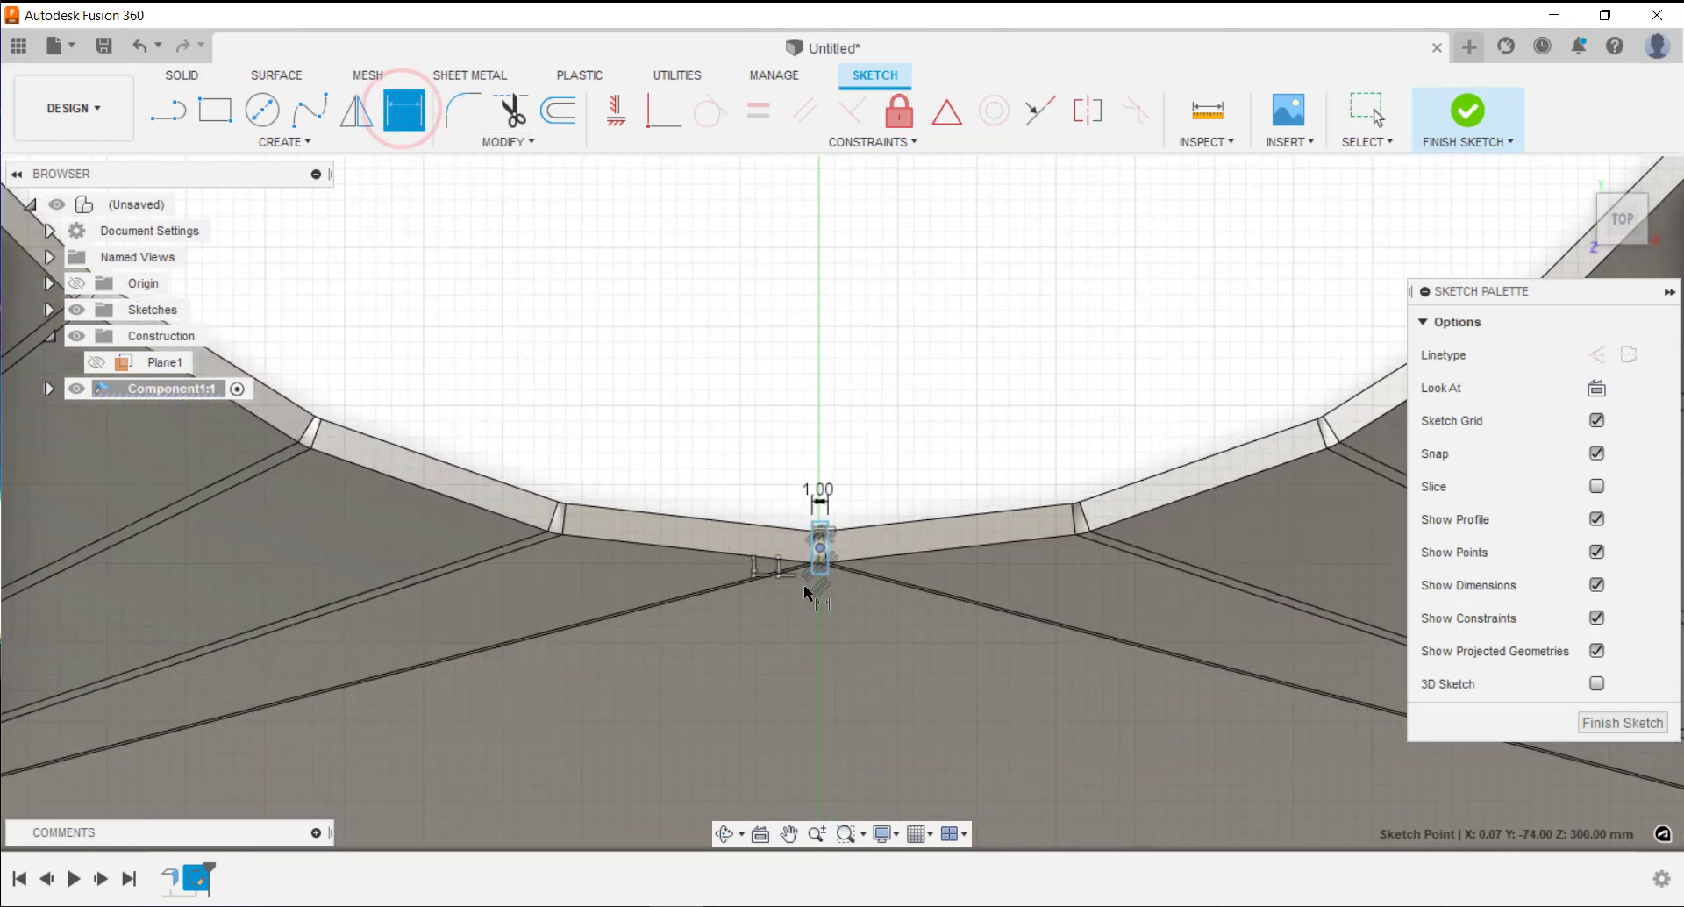
left_click(830, 560)
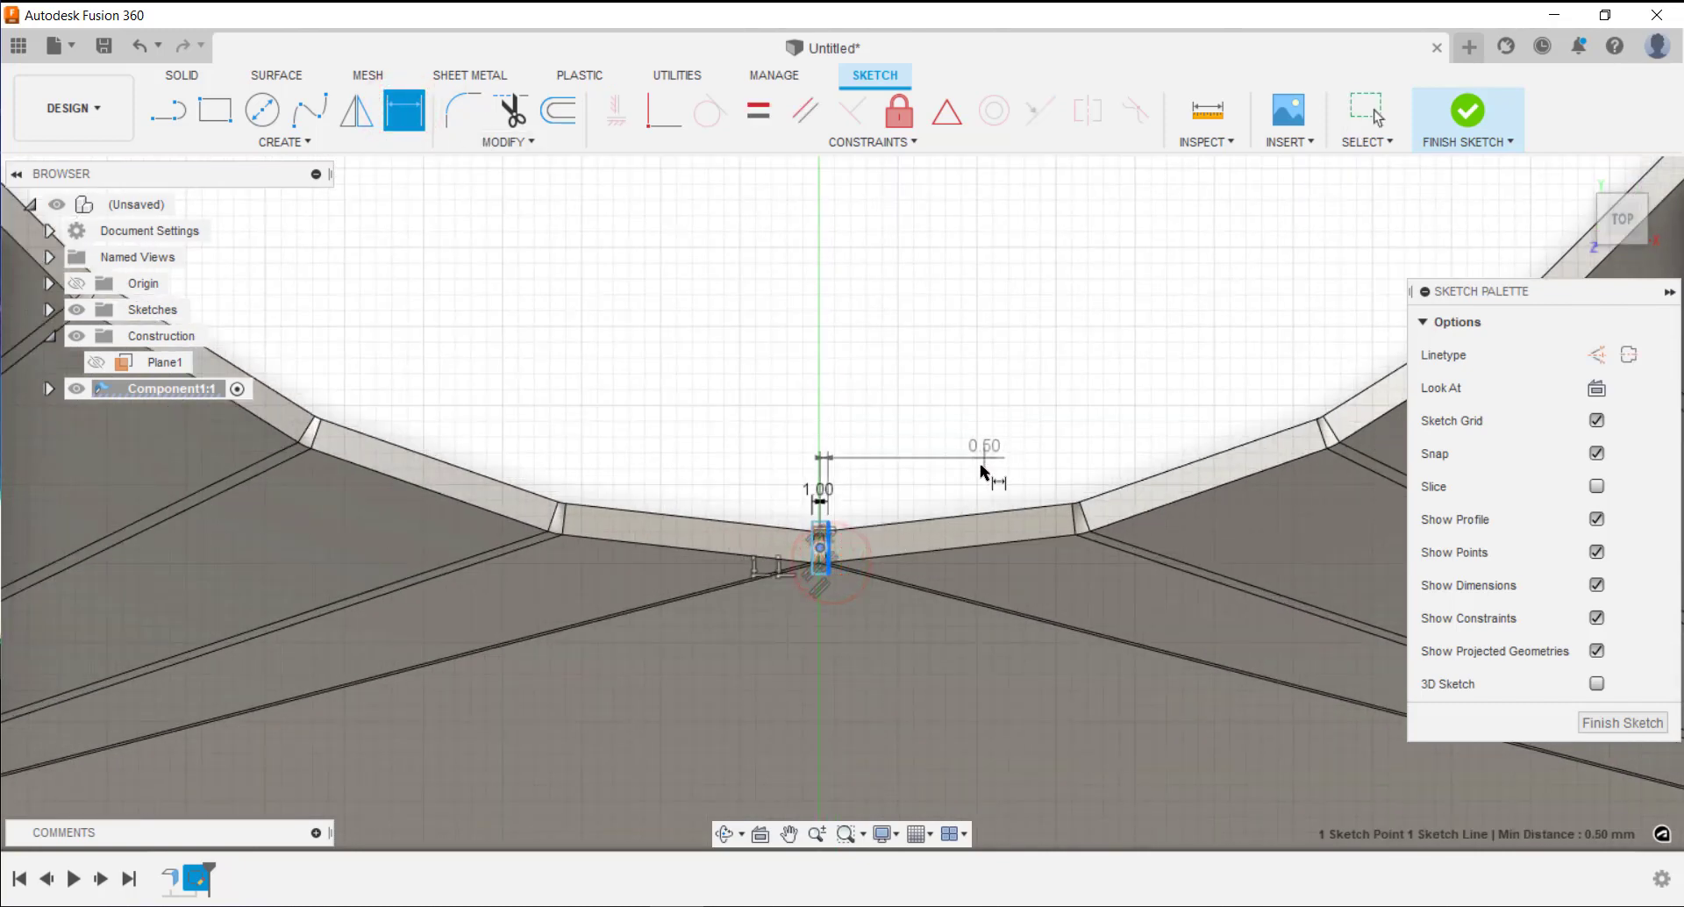
key("Escape")
- Dimension the rectangle's long side to 70 mm so it extends past the square's outer edge, and finish the sketch
scroll(763, 551, "up", 3)
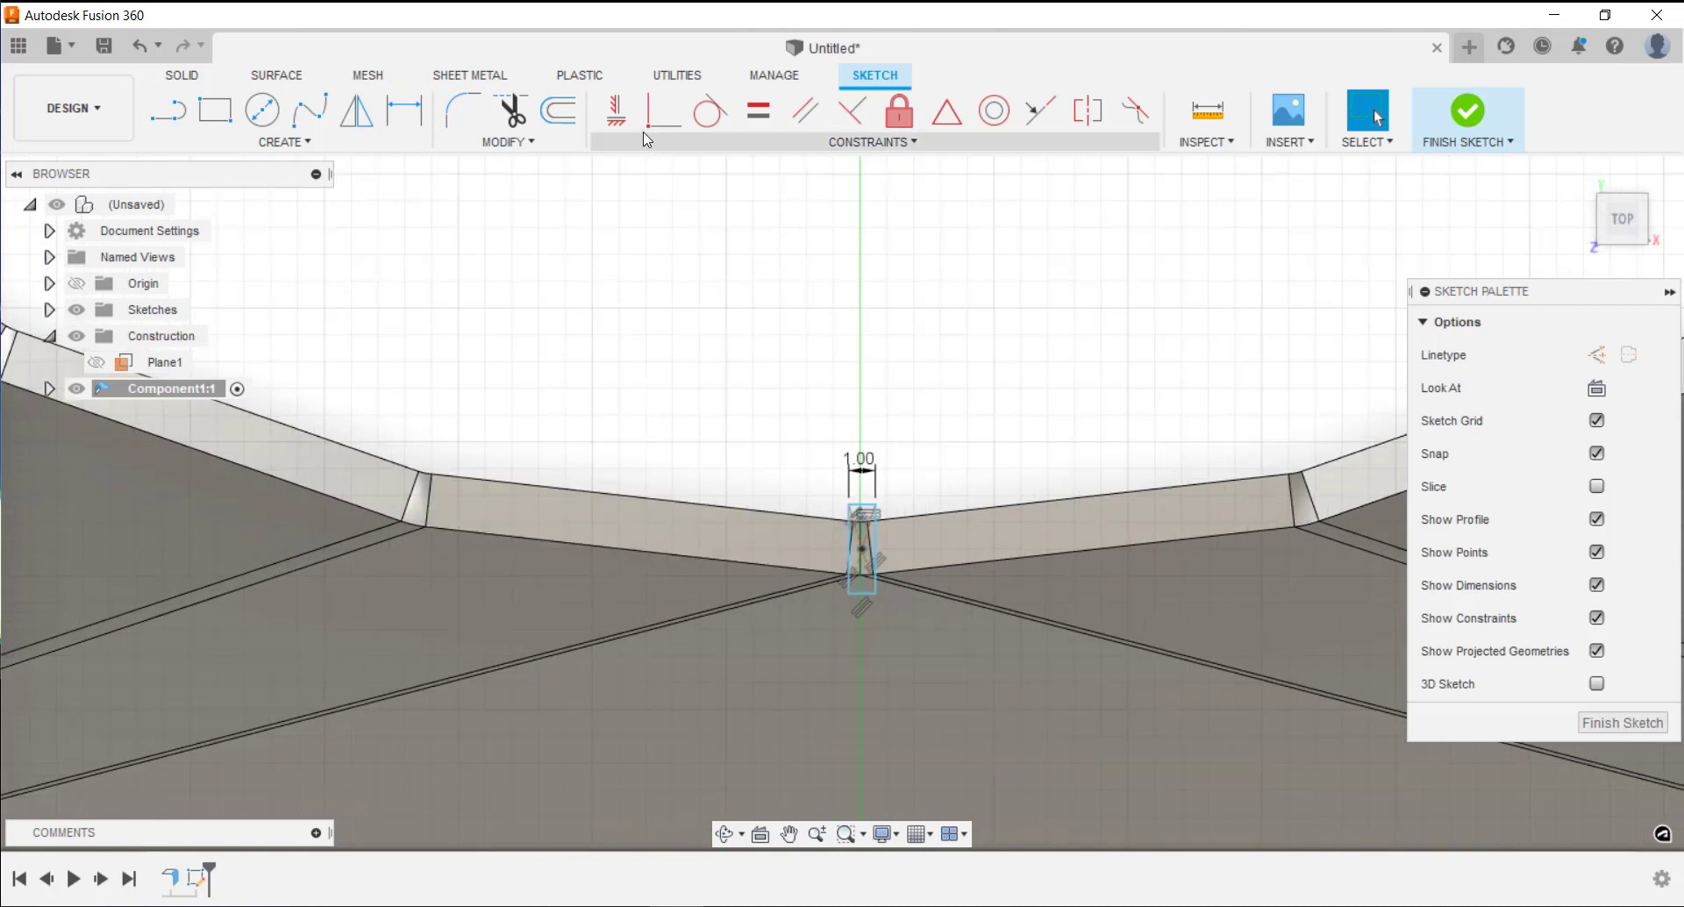
left_click(411, 118)
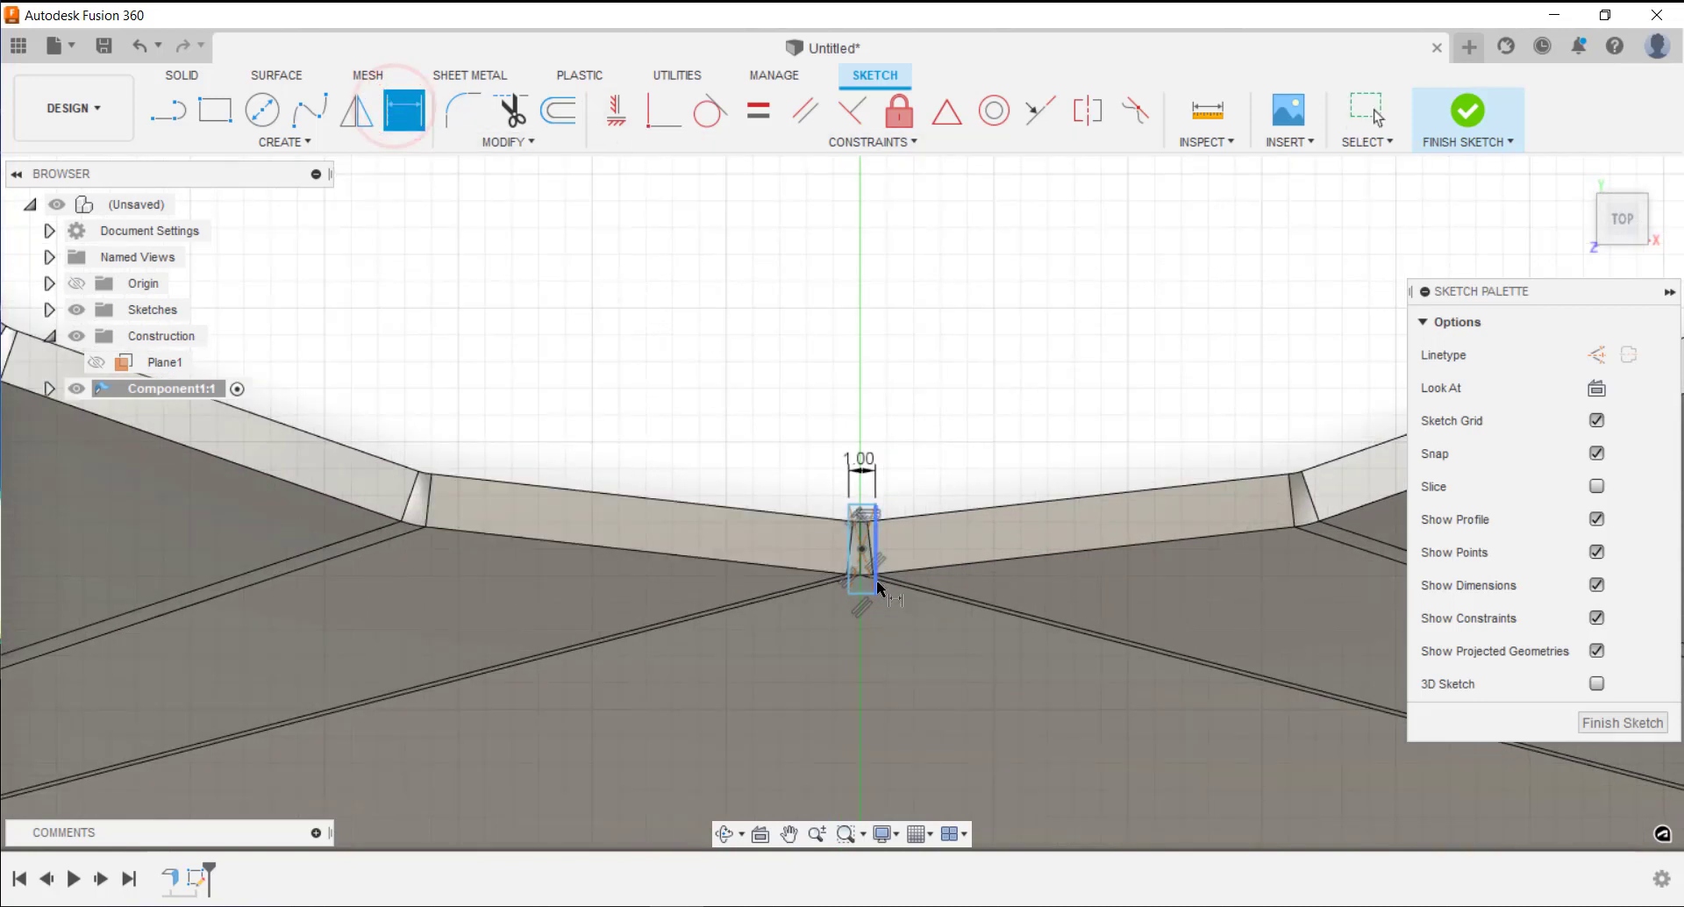
left_click(878, 556)
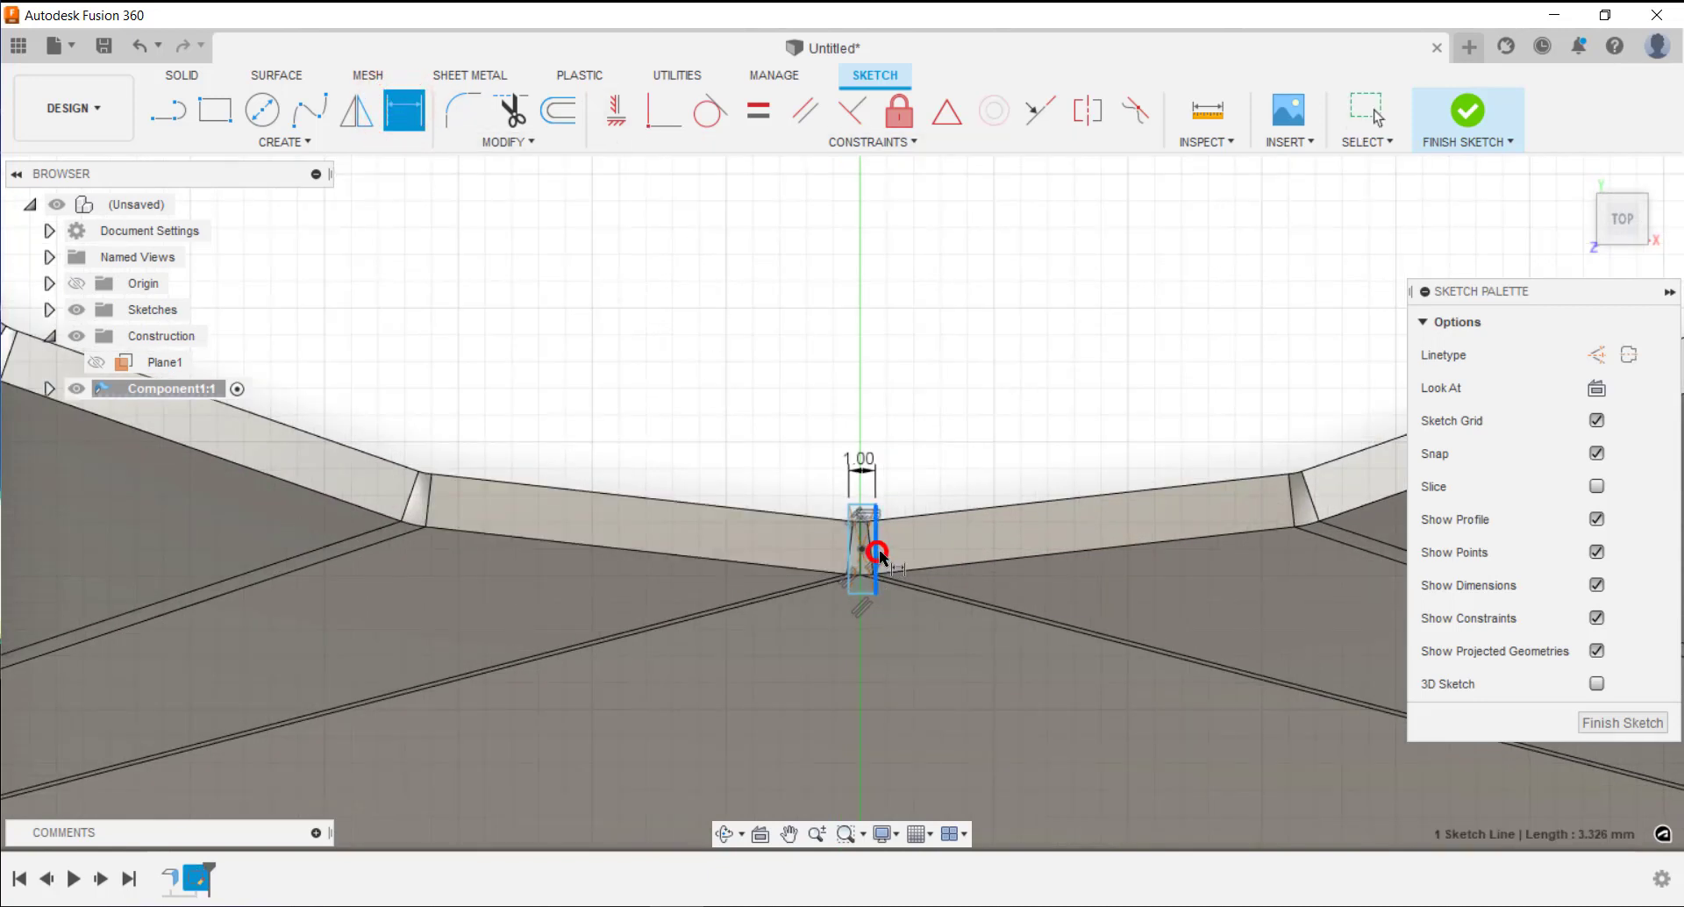
left_click(1023, 544)
scroll(984, 419, "down", 5)
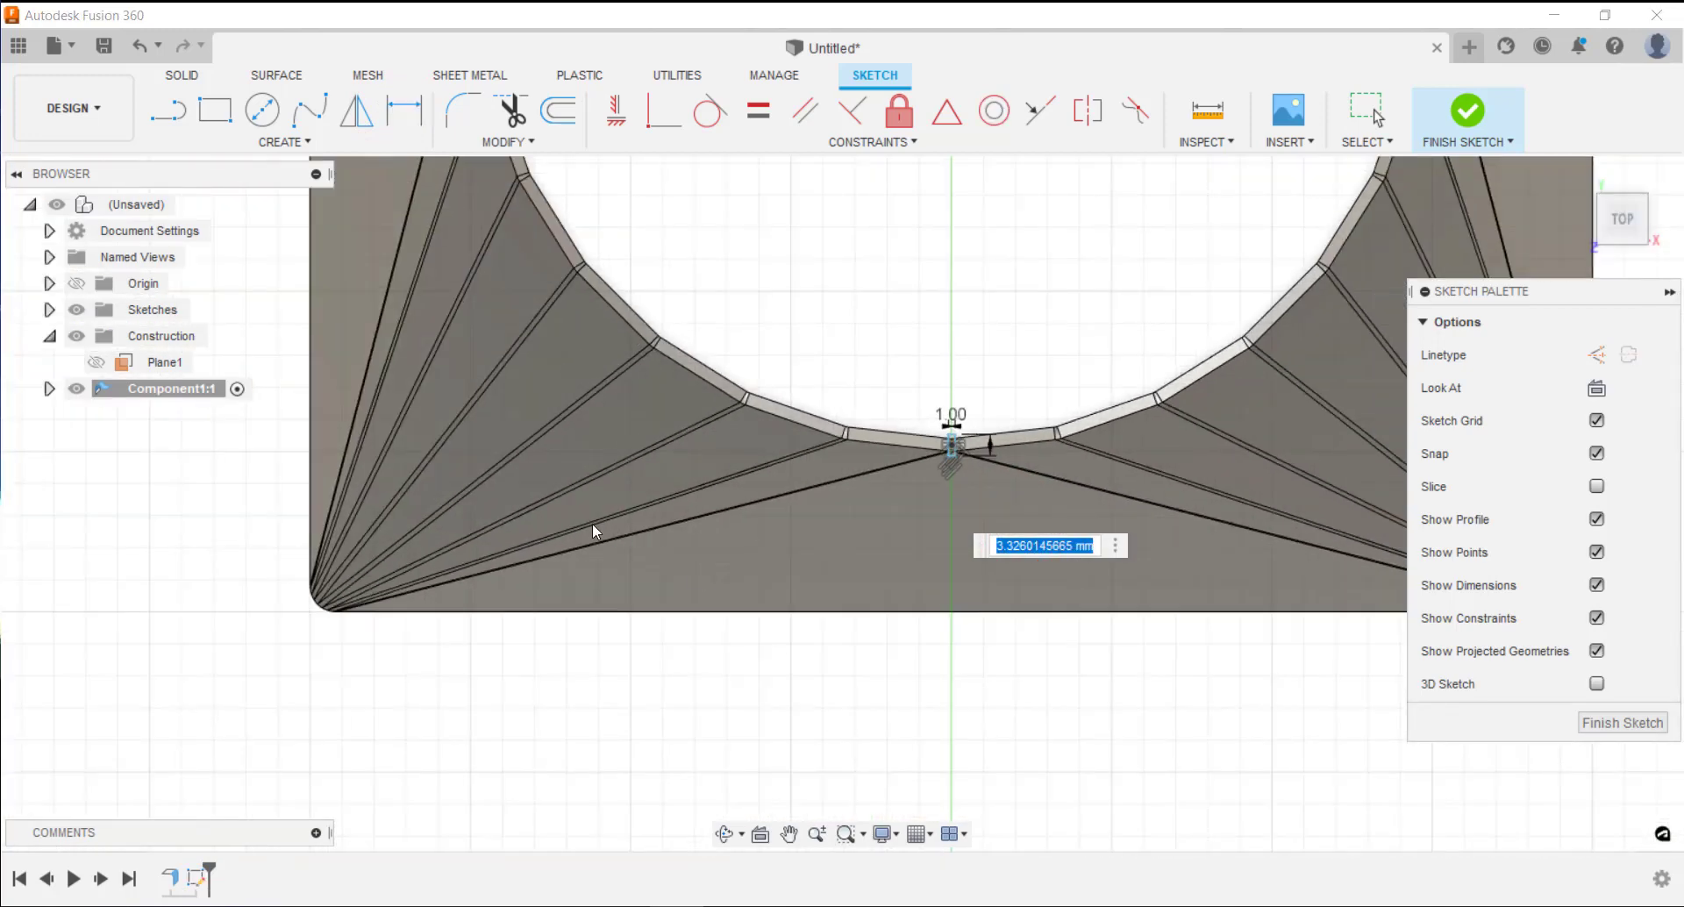
type("70")
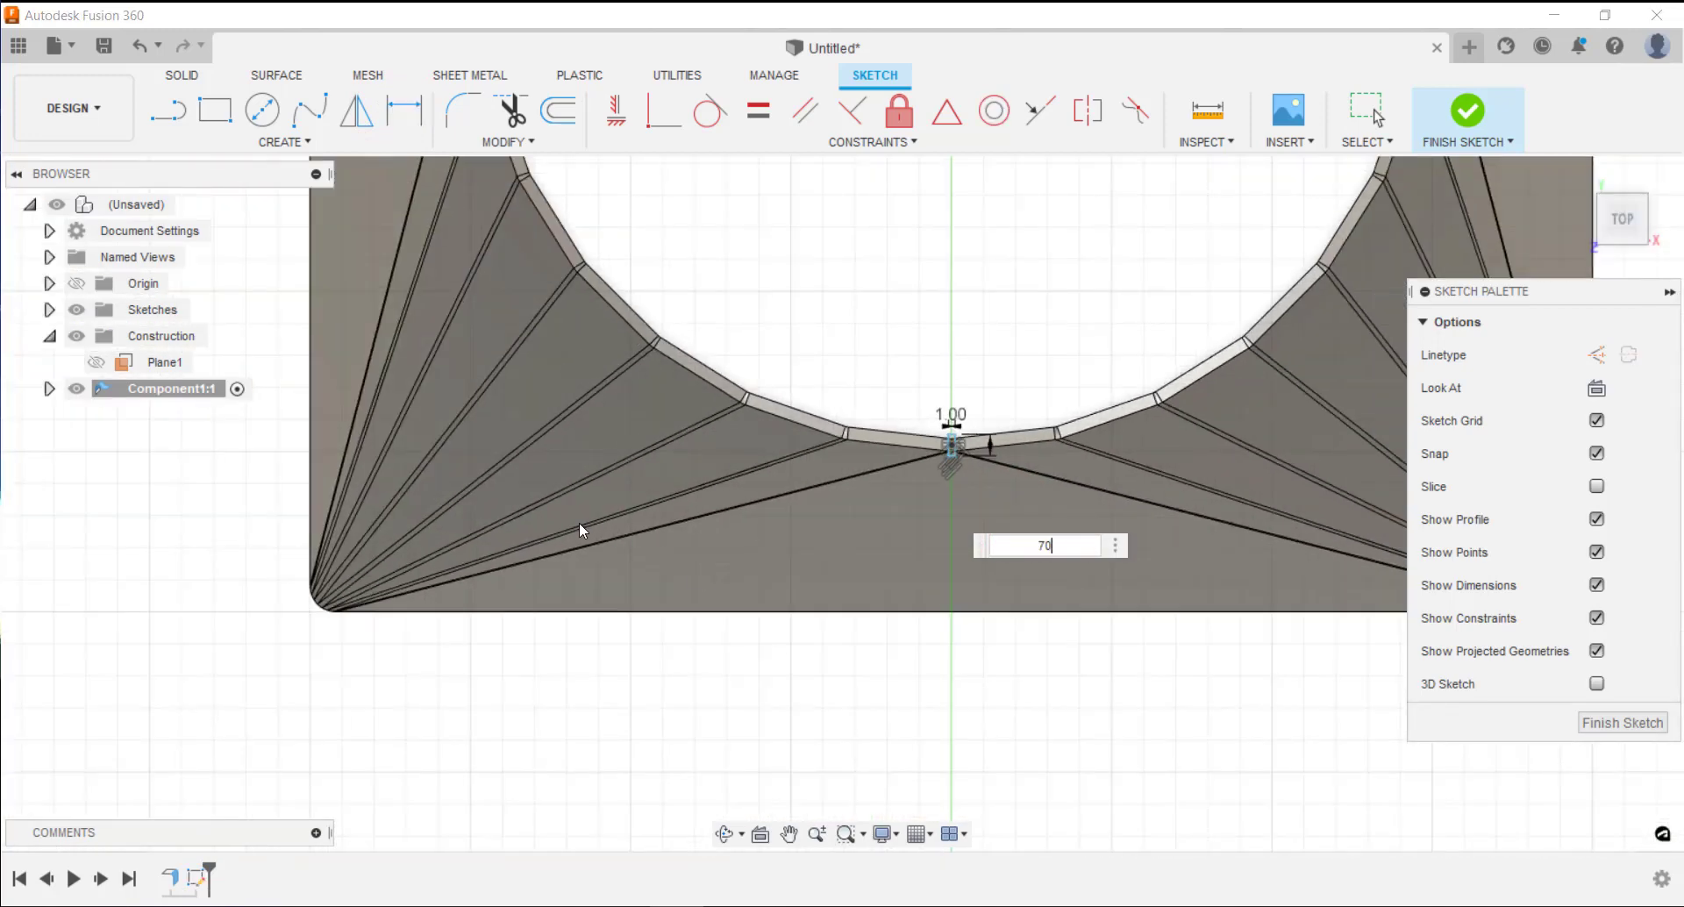
key("Return")
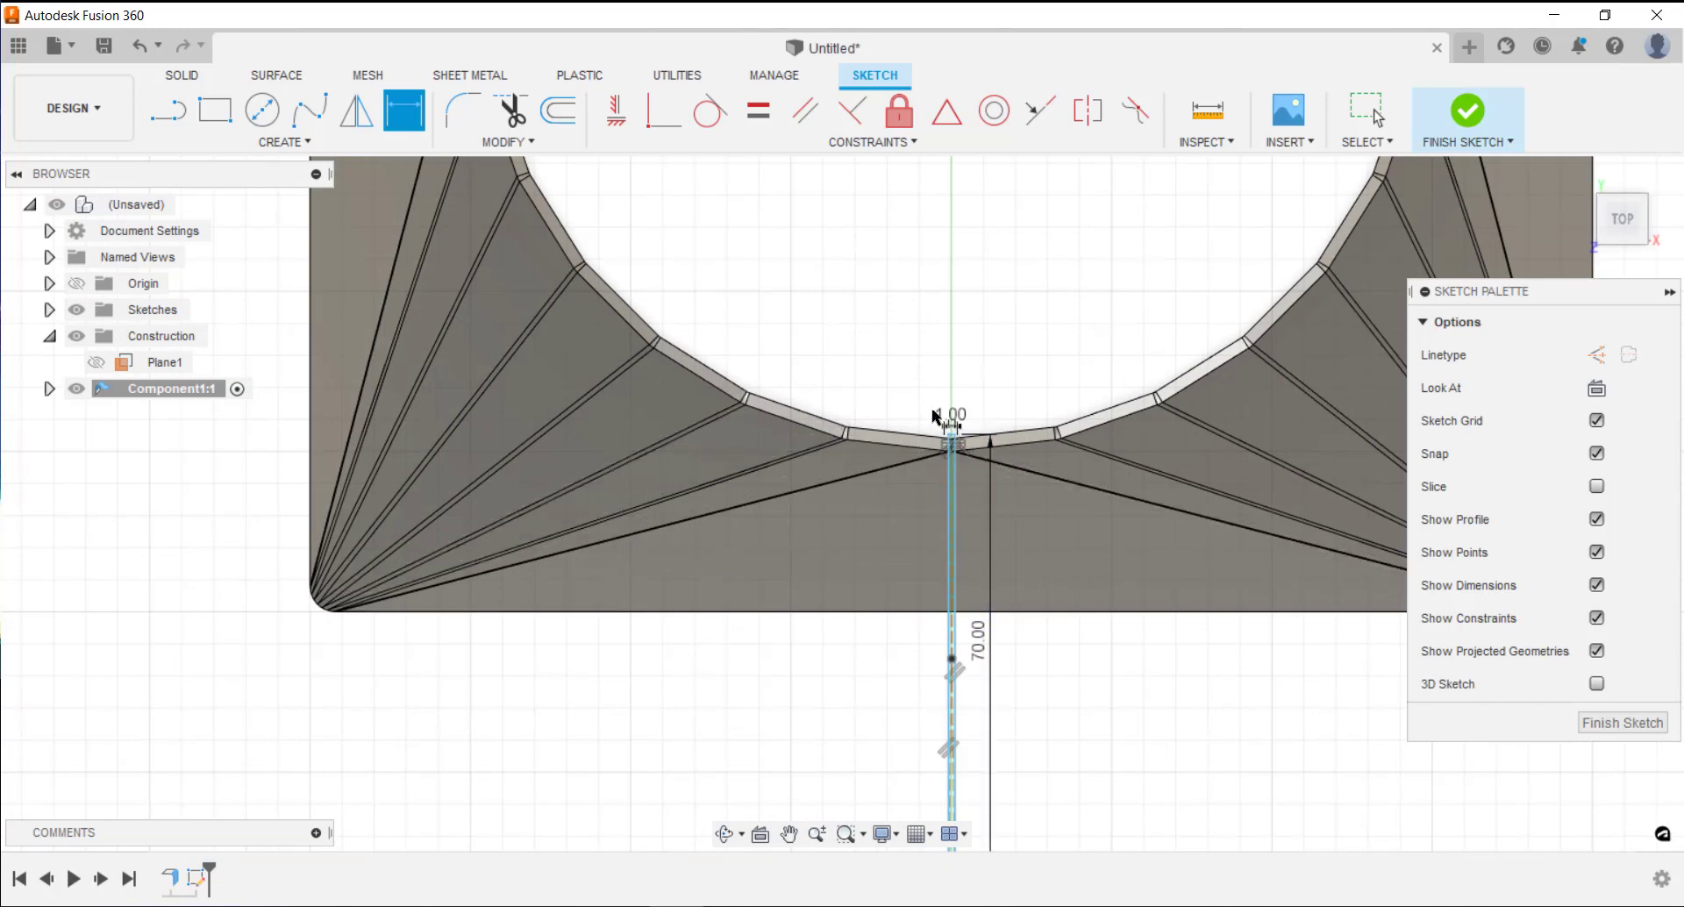
scroll(824, 702, "down", 4)
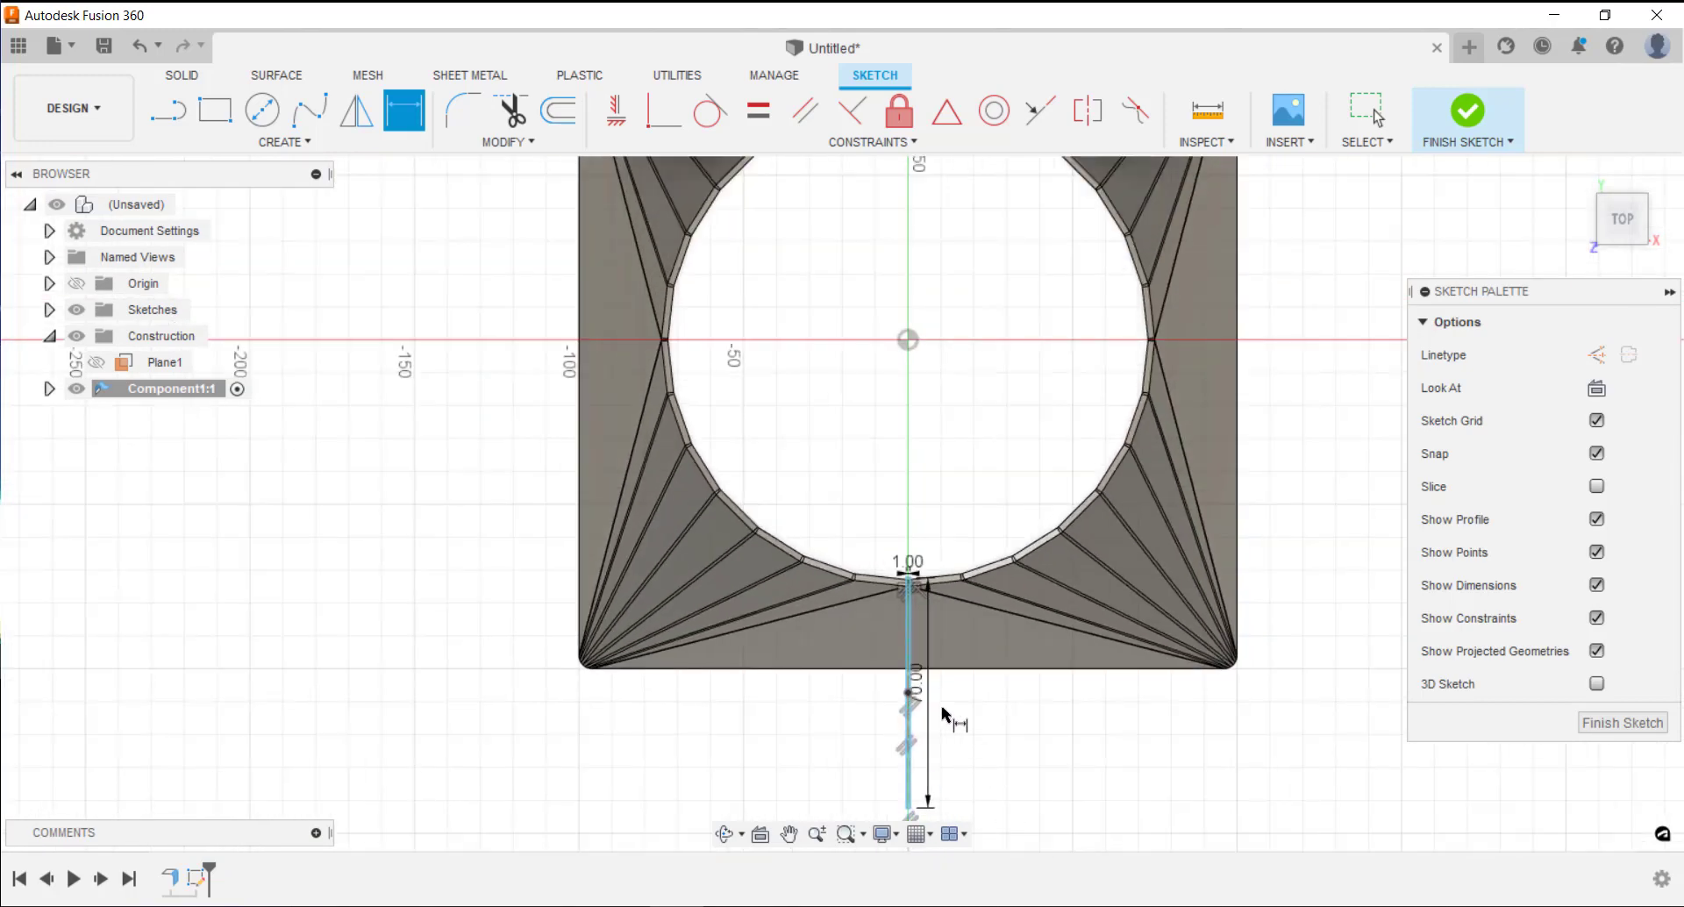
scroll(943, 715, "up", 2)
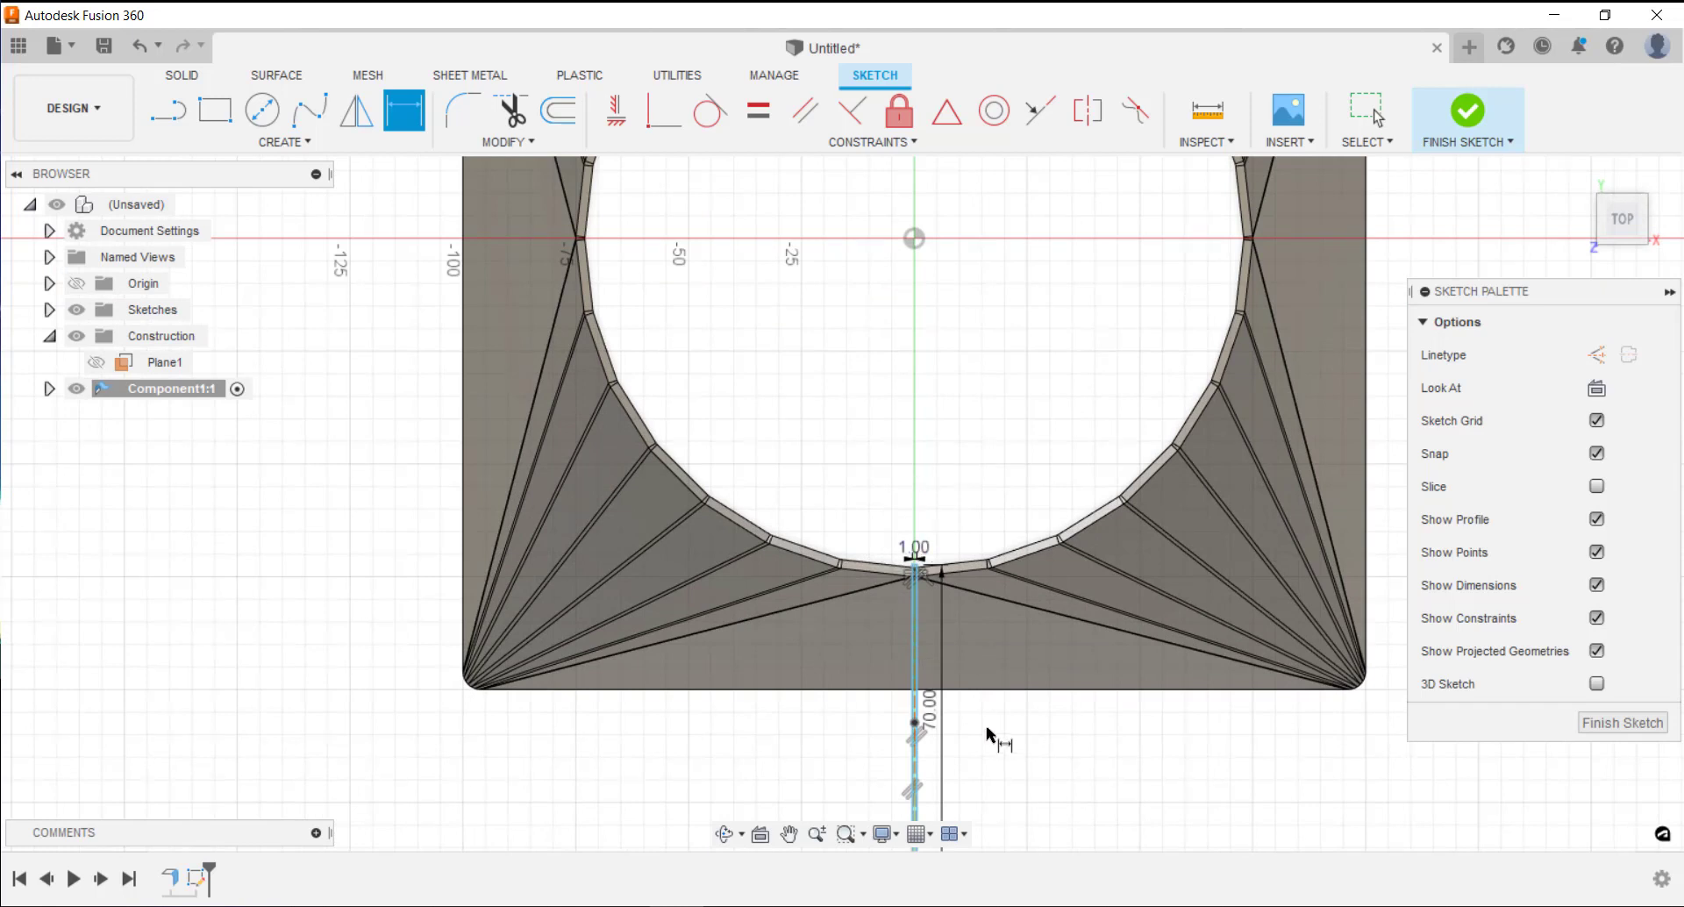
left_click(1622, 726)
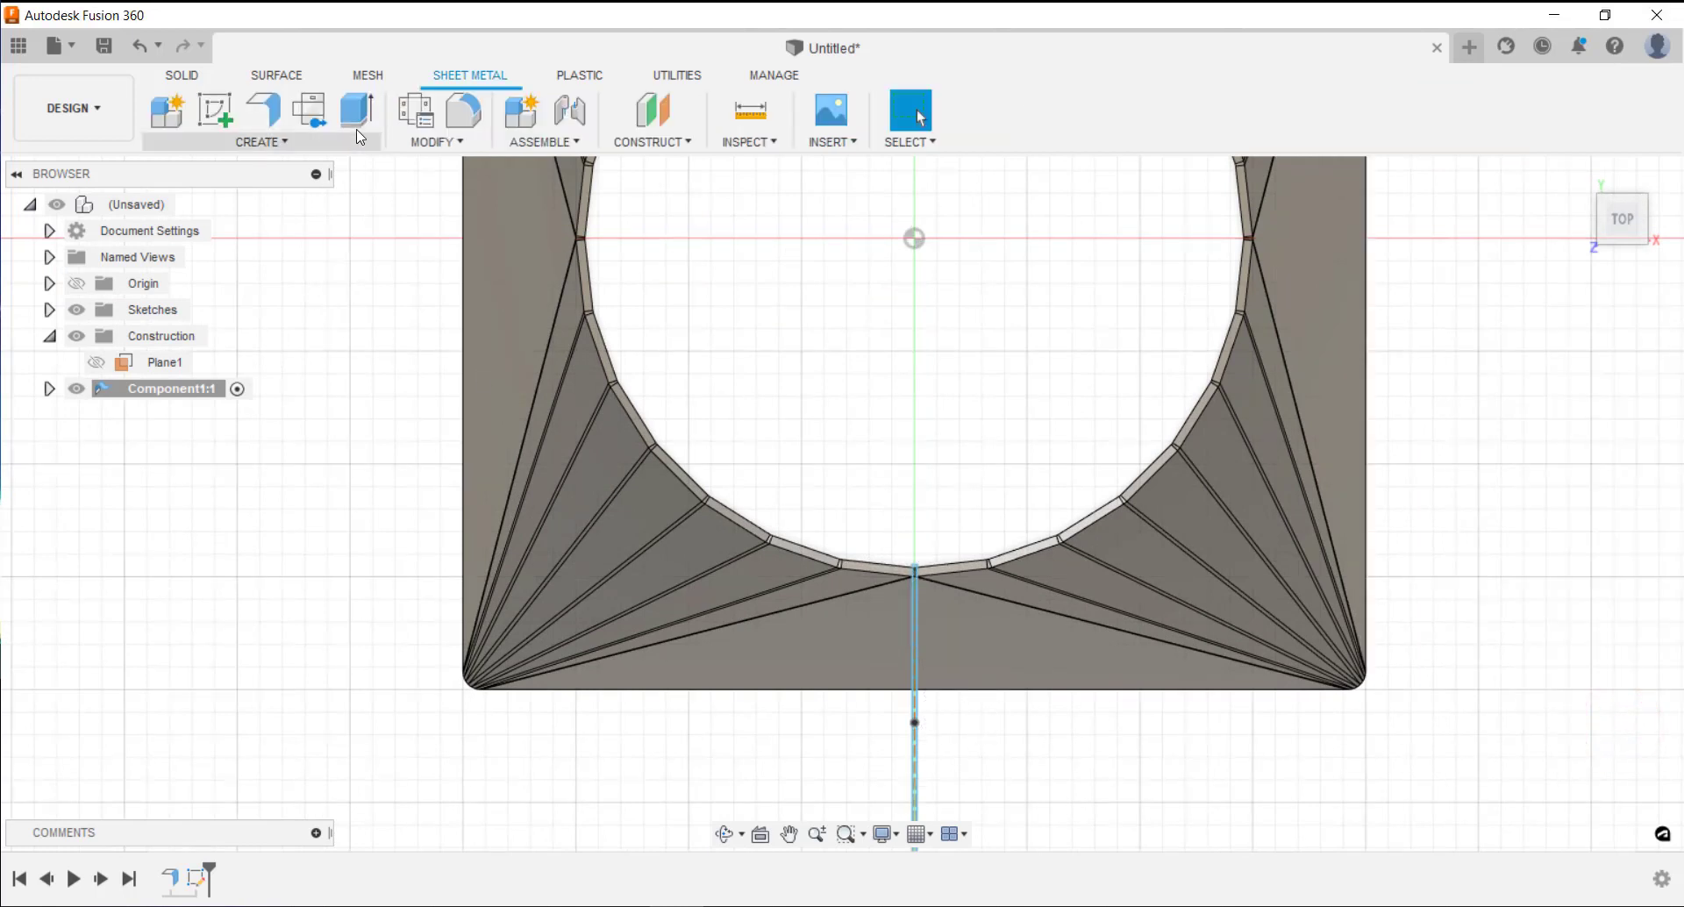
- Extrude the 1 mm seam rectangle down 310 mm as a cut through the full height of the flange wall
left_click(359, 103)
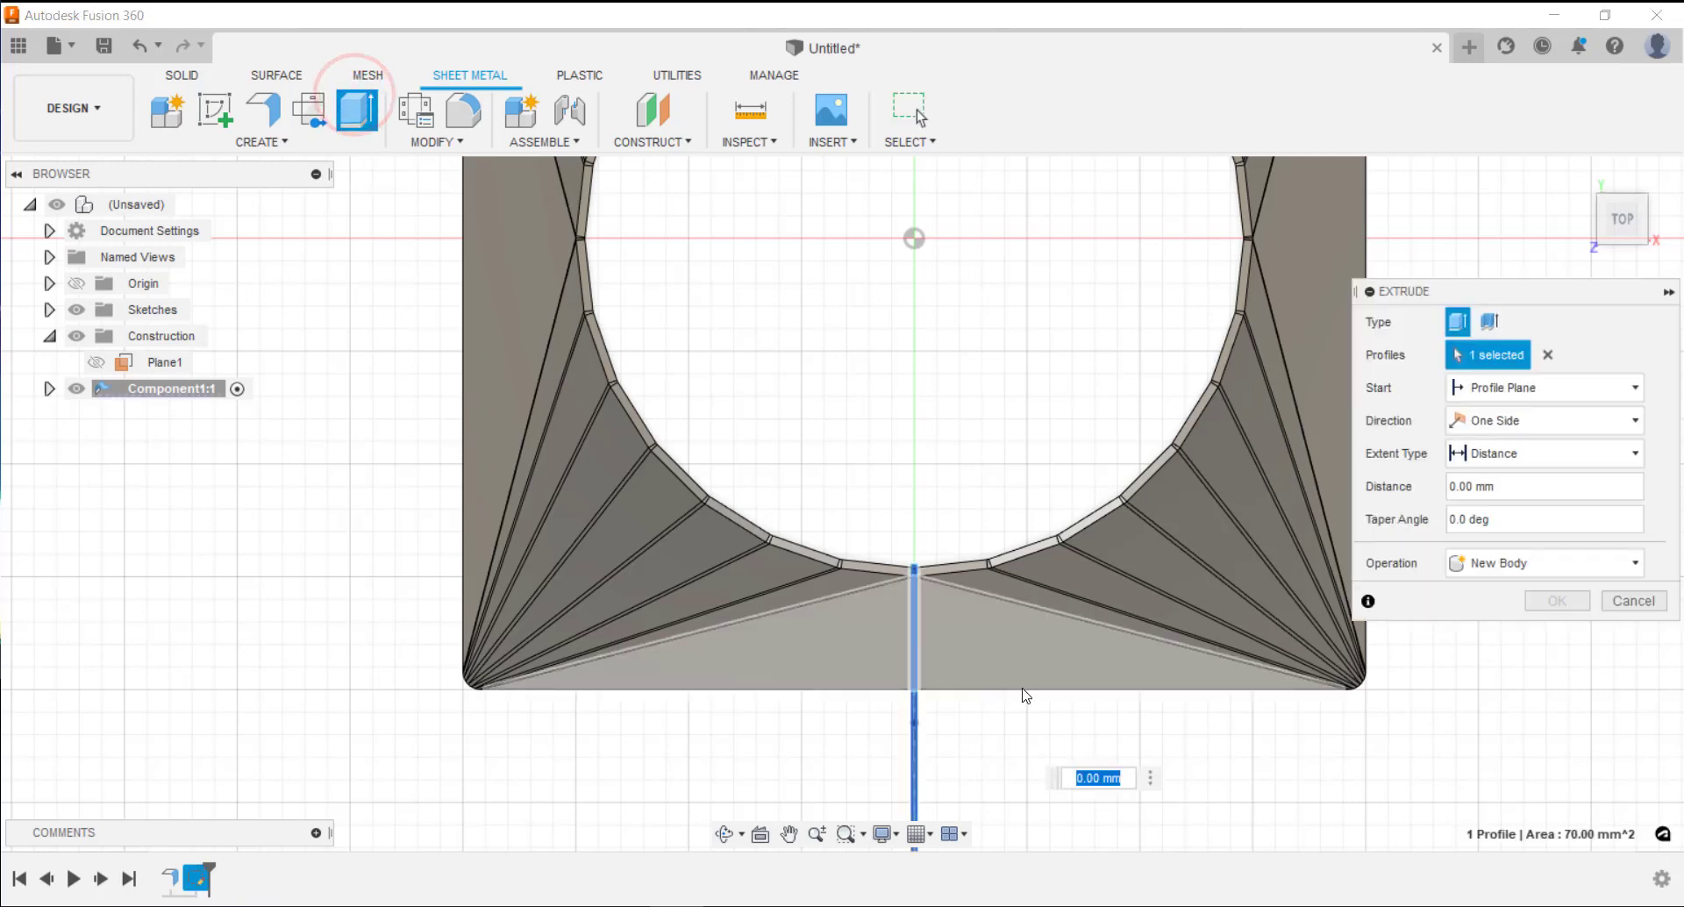
scroll(954, 767, "up", 2)
middle_click_drag(923, 672, 947, 568, "shift")
middle_click_drag(918, 489, 1347, 429, "shift")
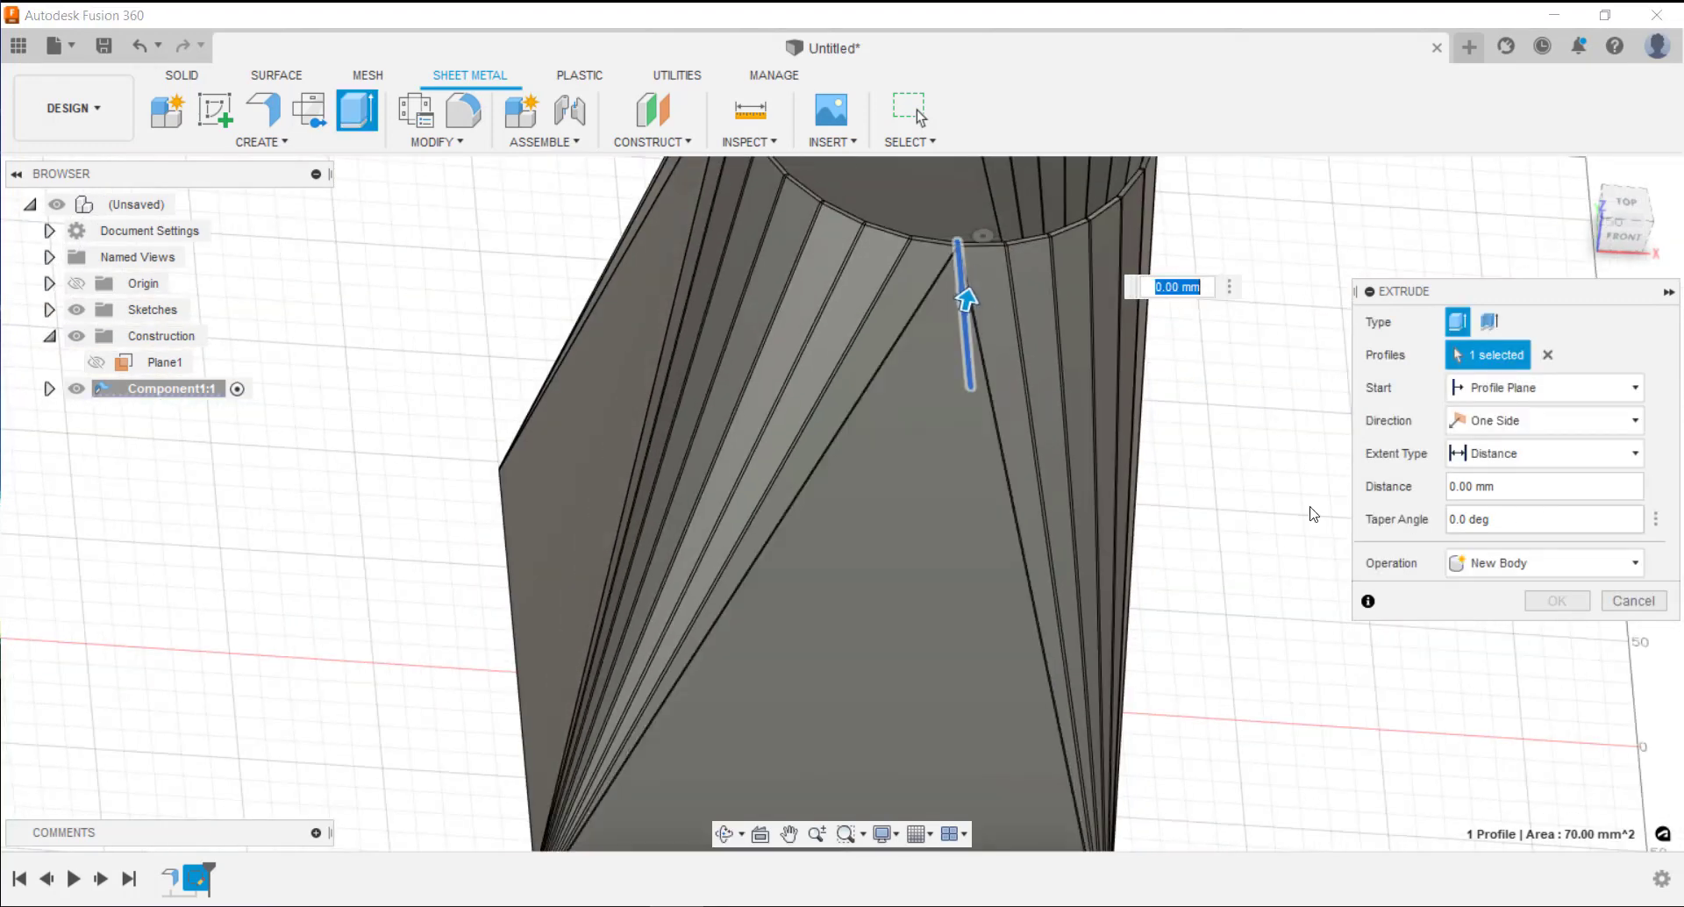
left_click_drag(967, 298, 890, 550)
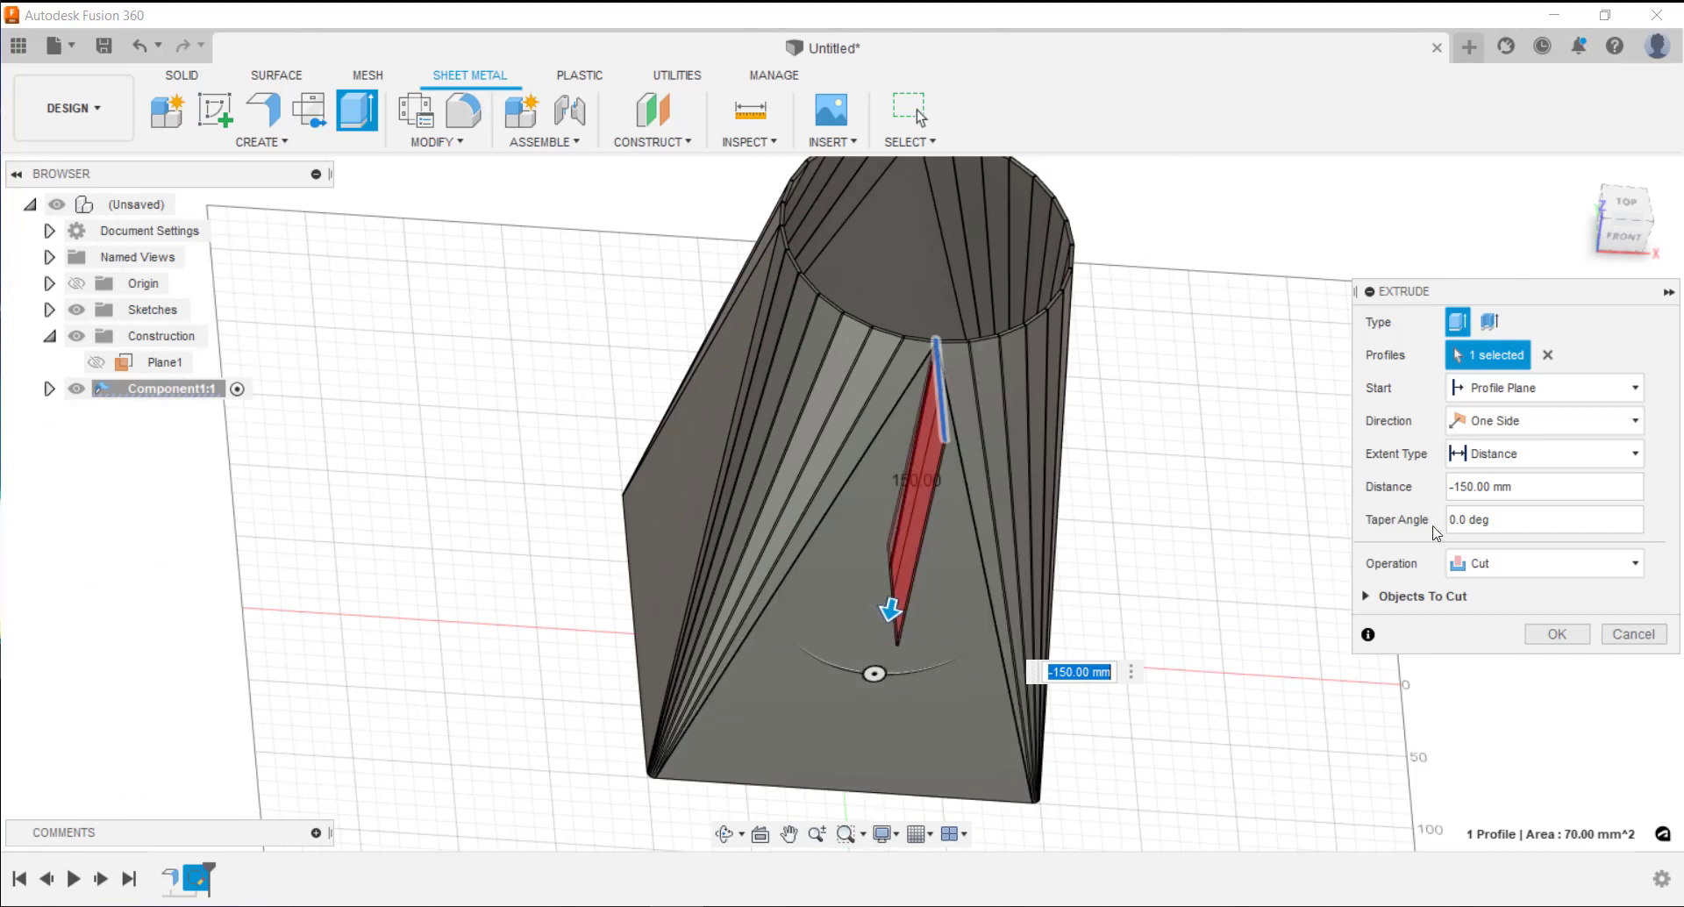
left_click(1510, 453)
left_click(1509, 535)
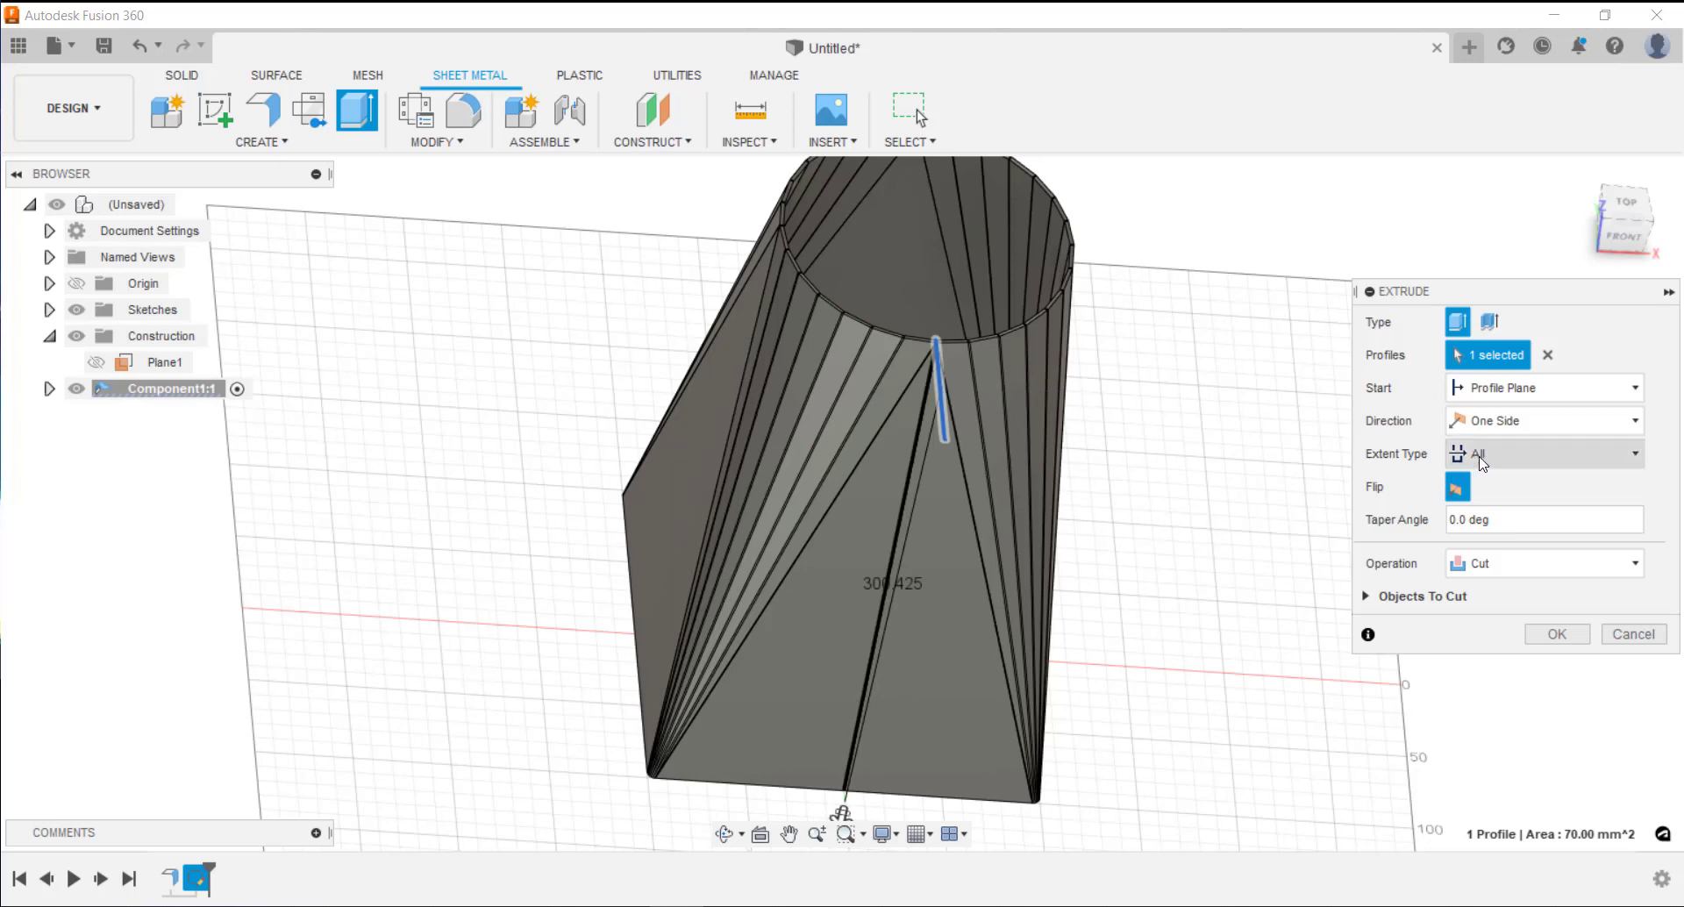
left_click(1496, 455)
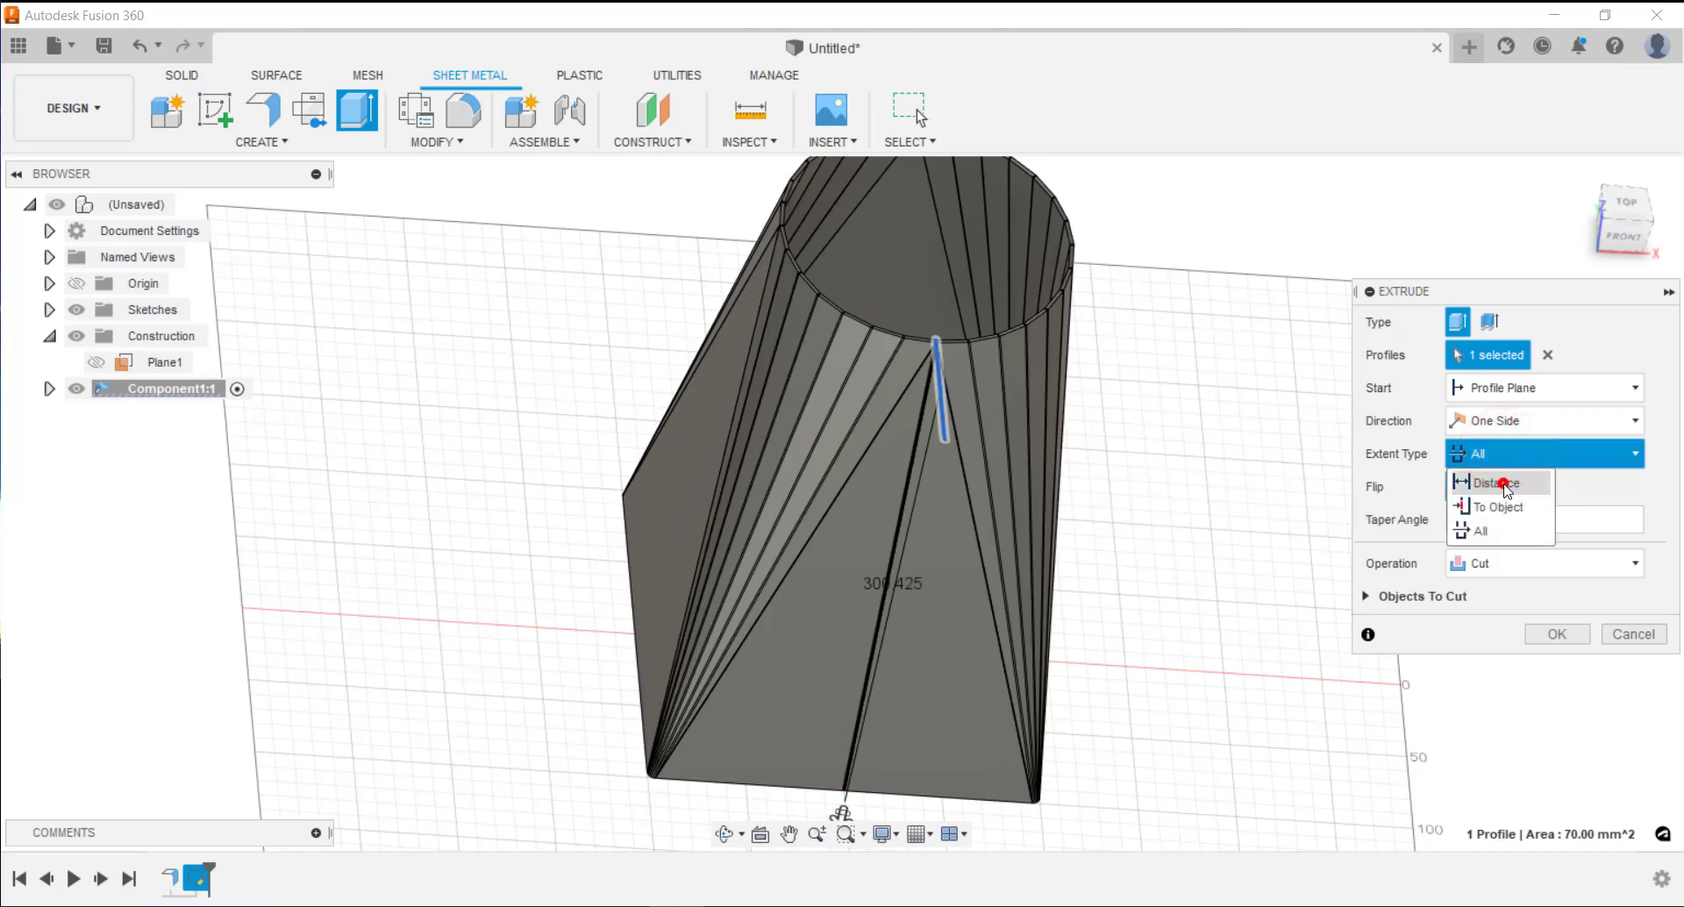
left_click(1500, 482)
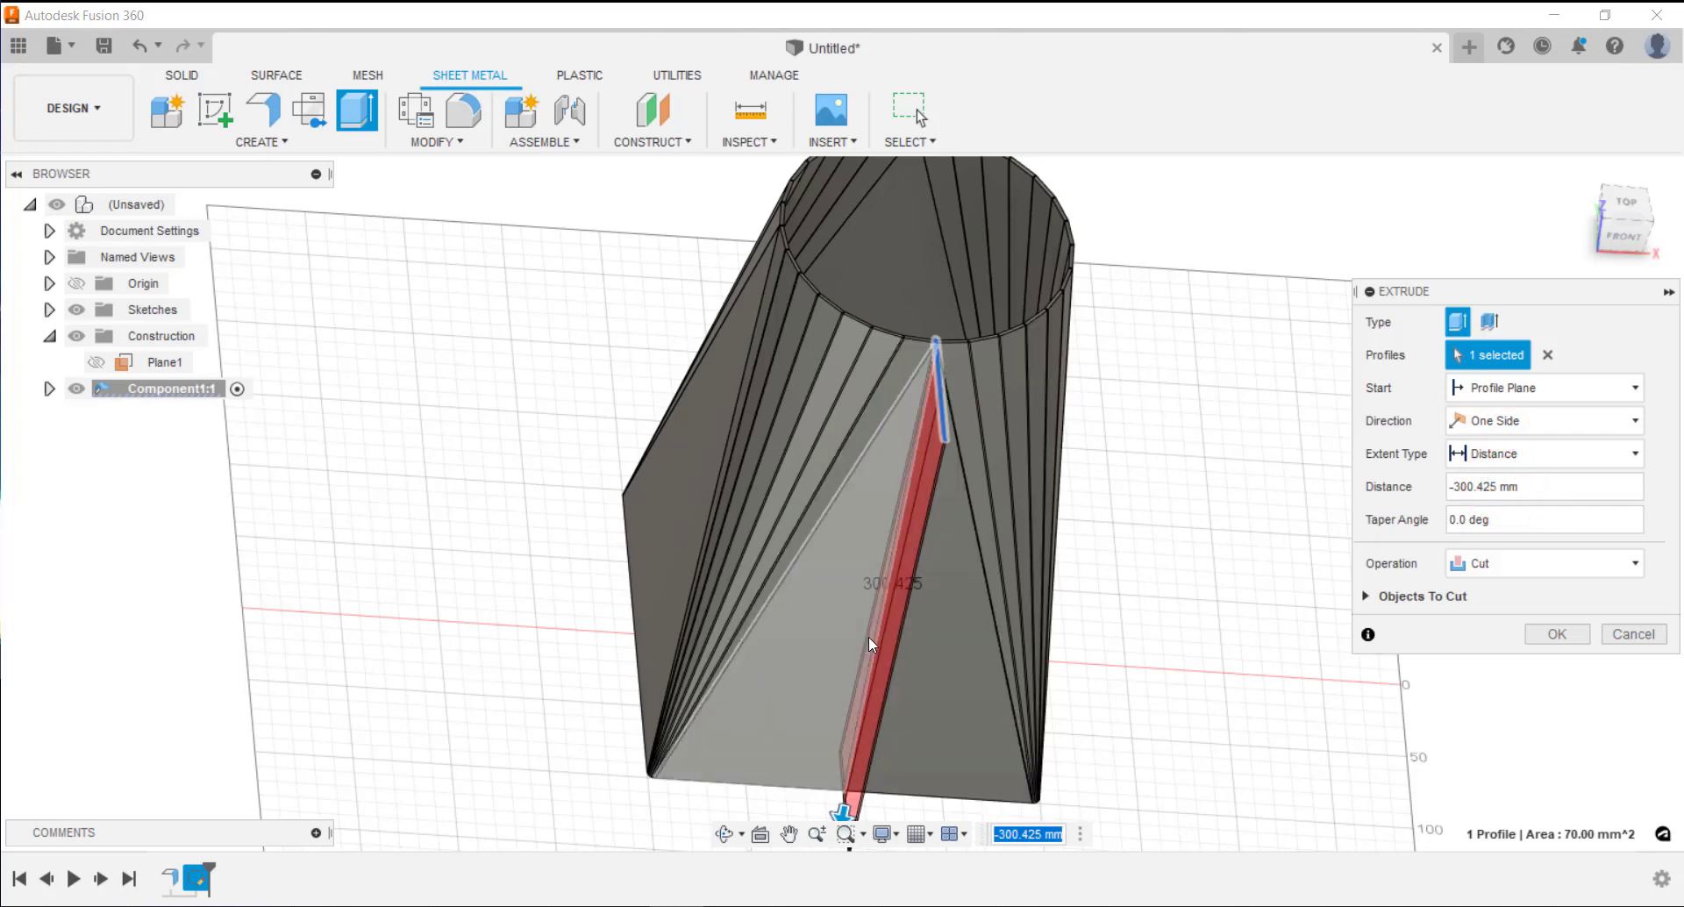
middle_click_drag(871, 645, 663, 632, "shift")
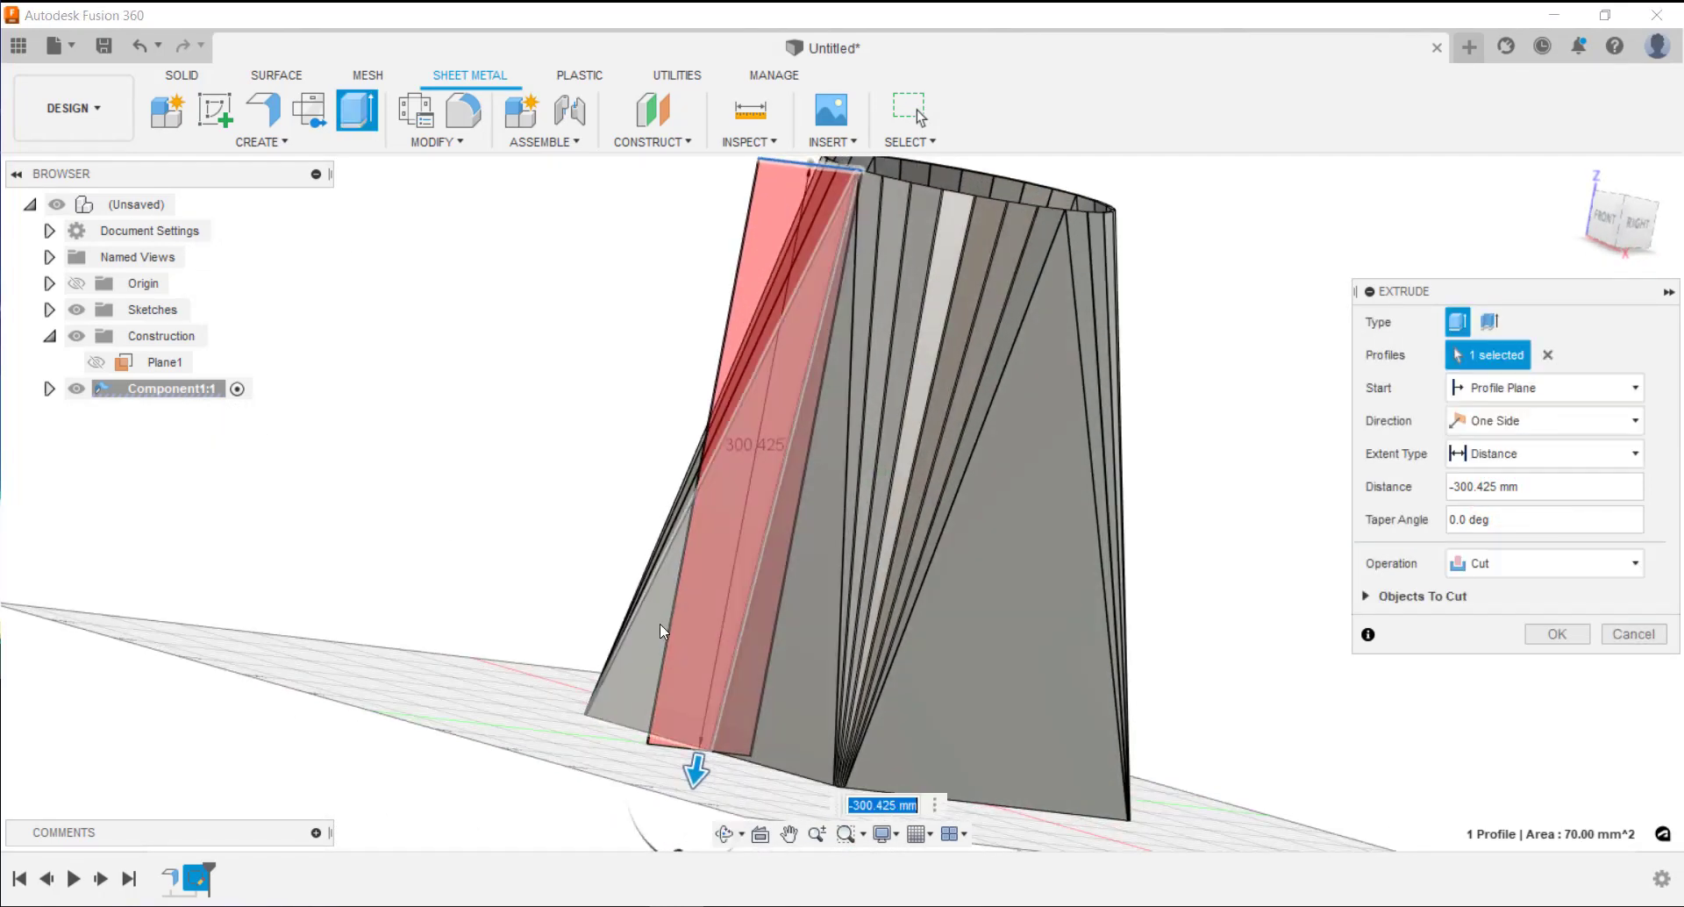
left_click_drag(698, 772, 693, 790)
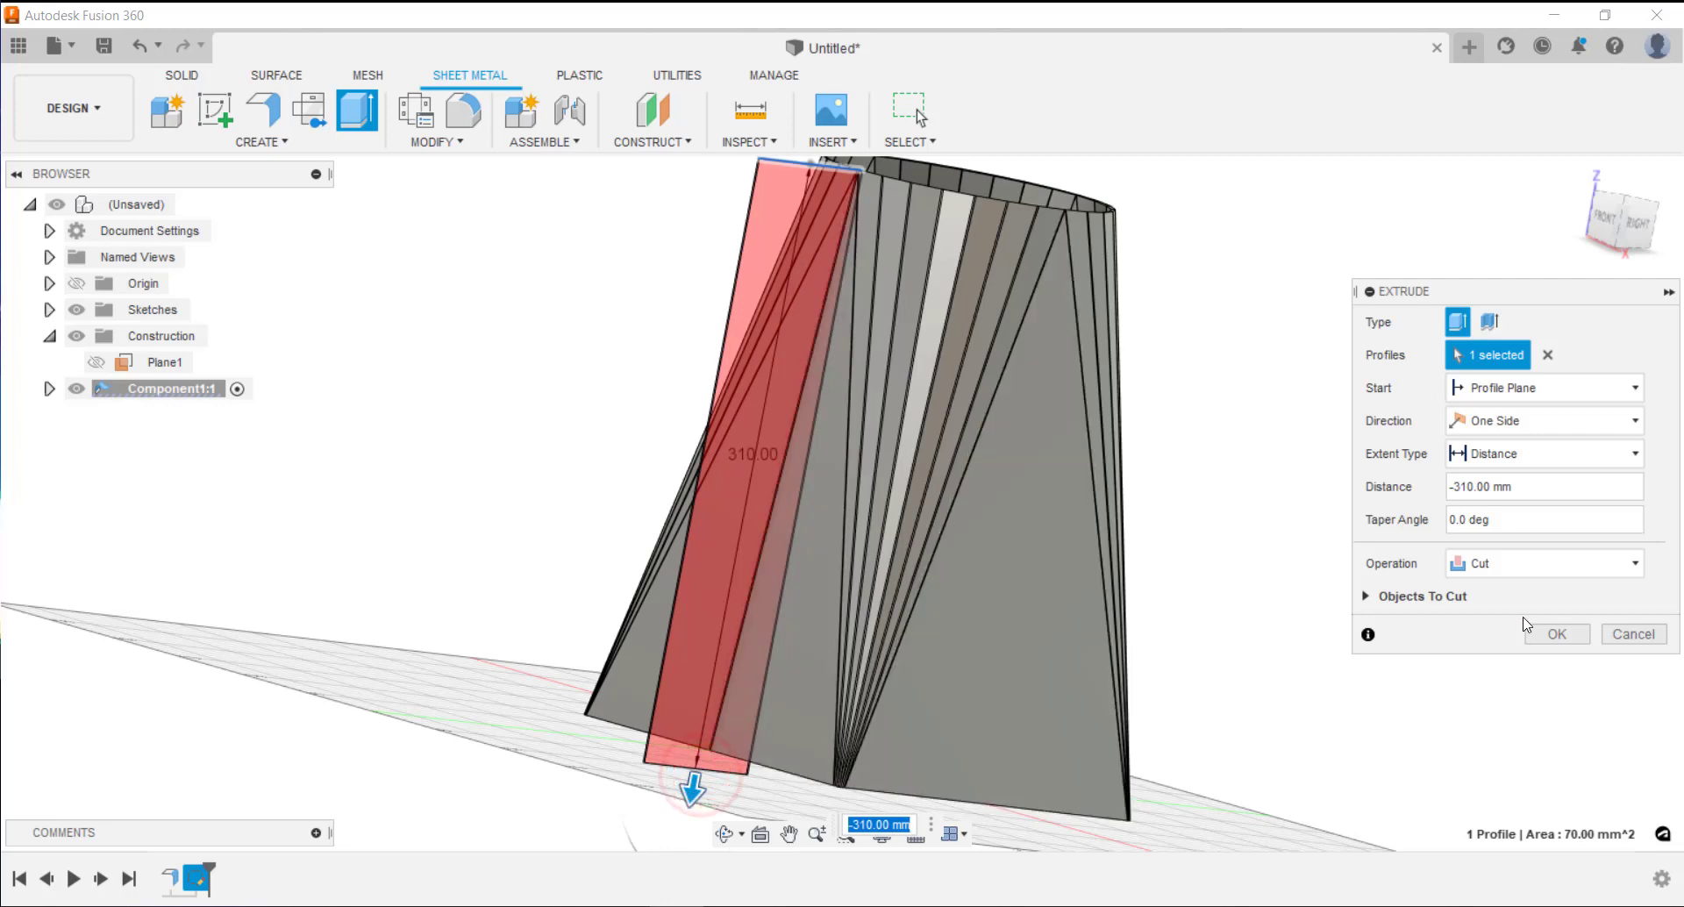
left_click(1555, 633)
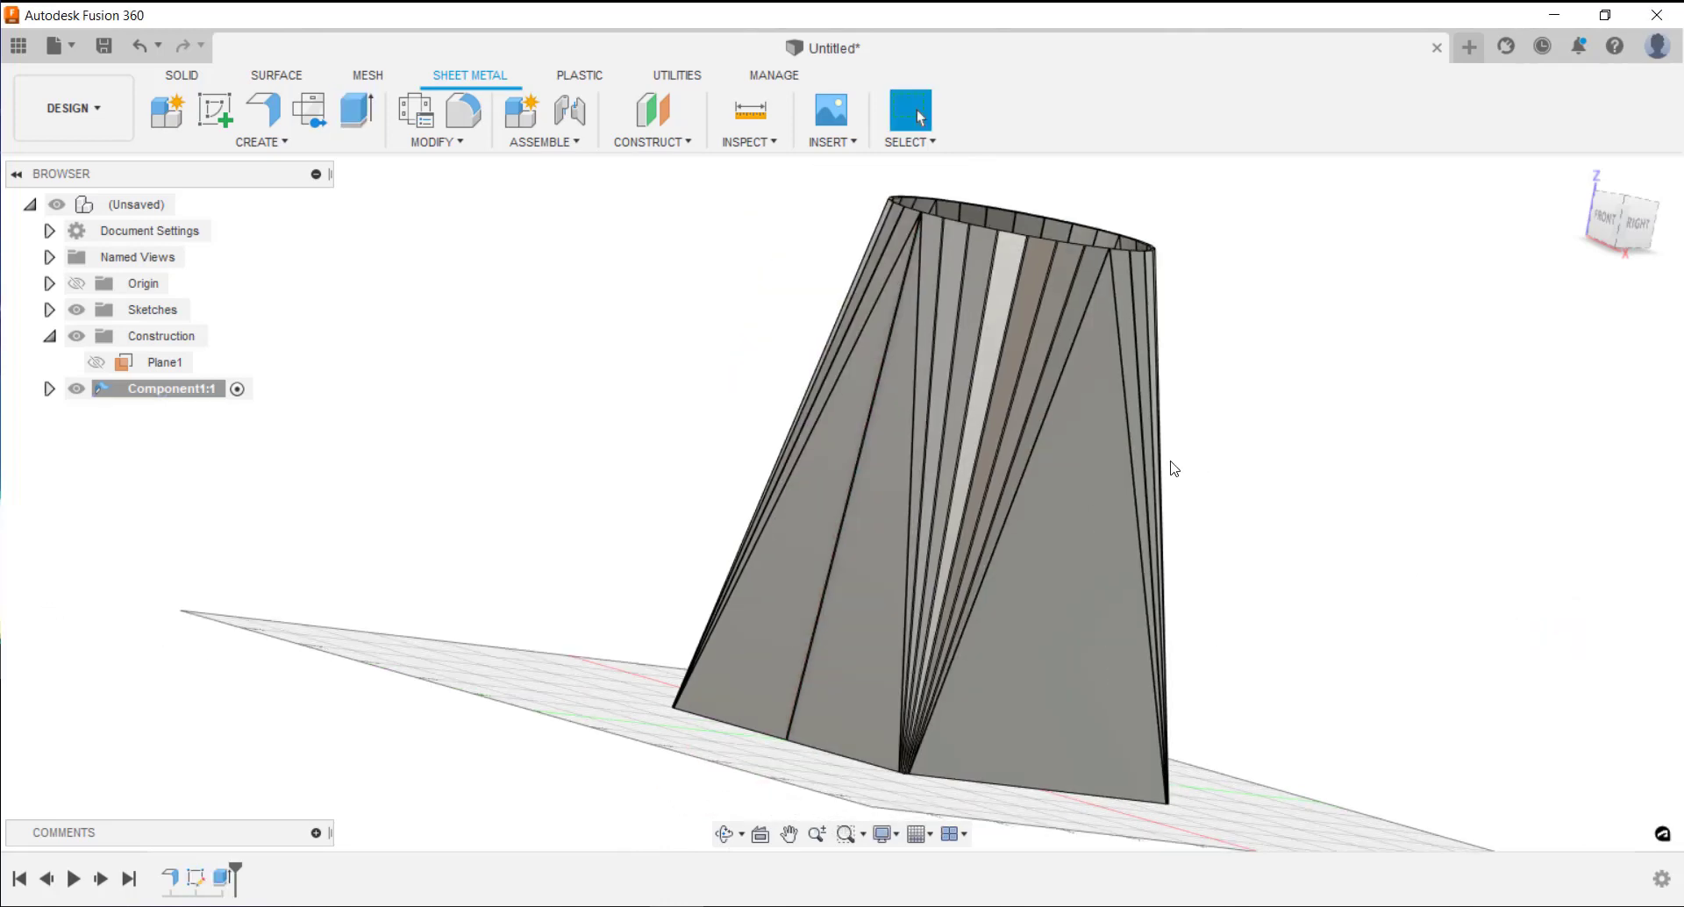
- Create a flat pattern with the triangular front face beside the seam as the stationary face, activating the body's existing flat pattern
middle_click_drag(1173, 467, 1059, 313, "shift")
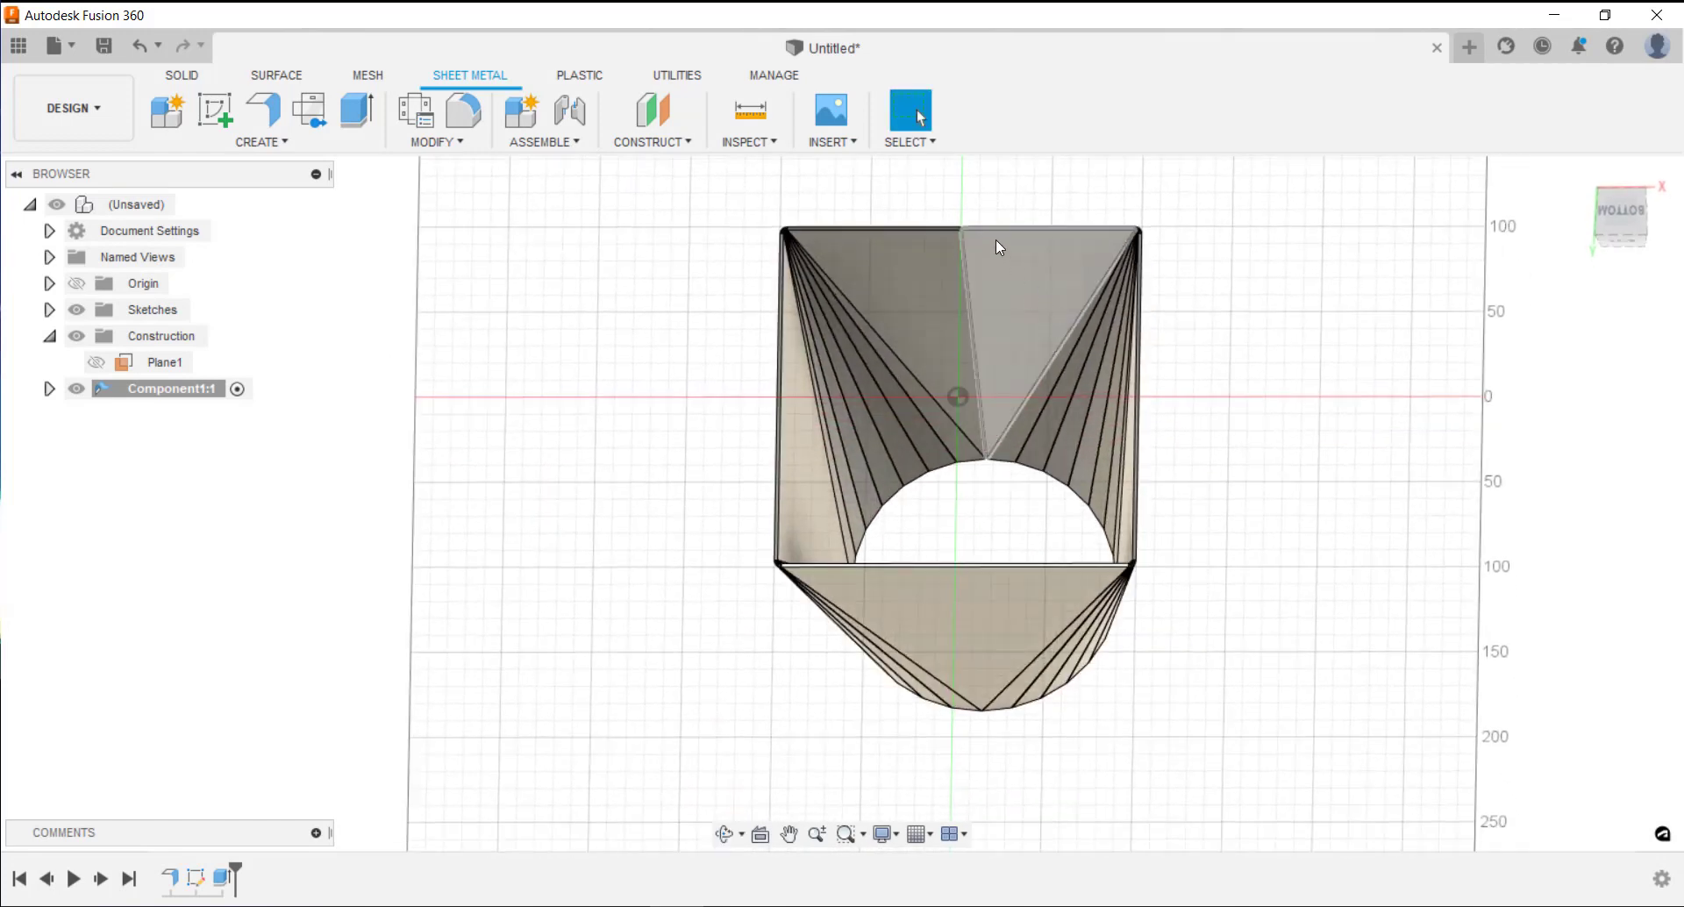
scroll(996, 245, "up", 10)
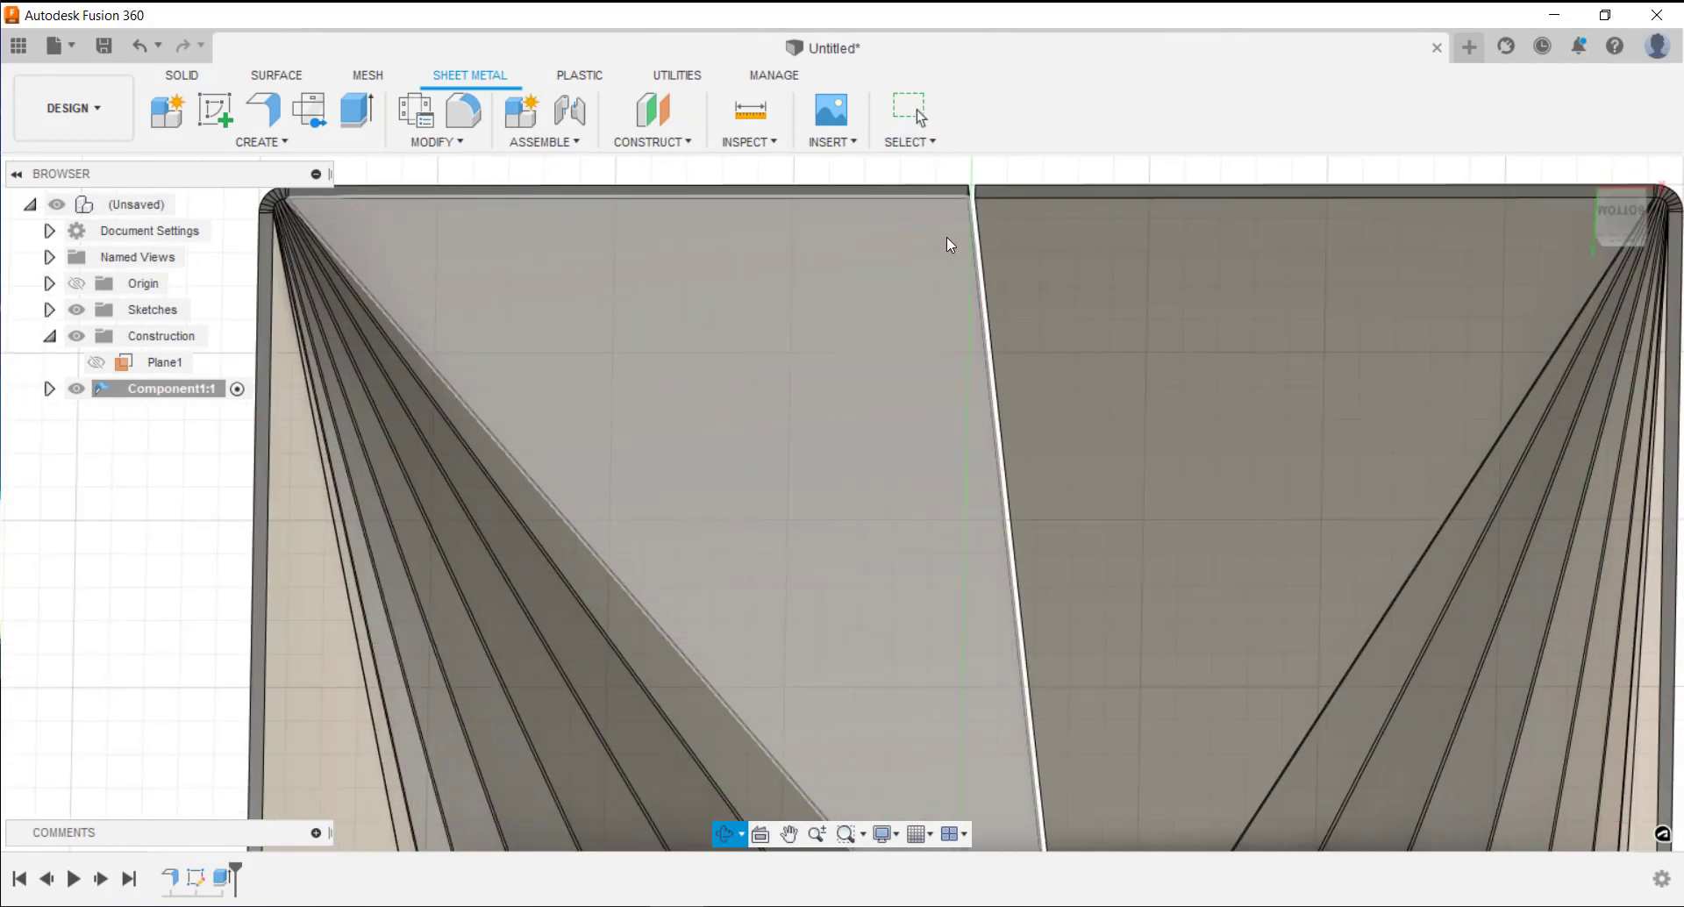
middle_click_drag(947, 238, 1005, 362, "shift")
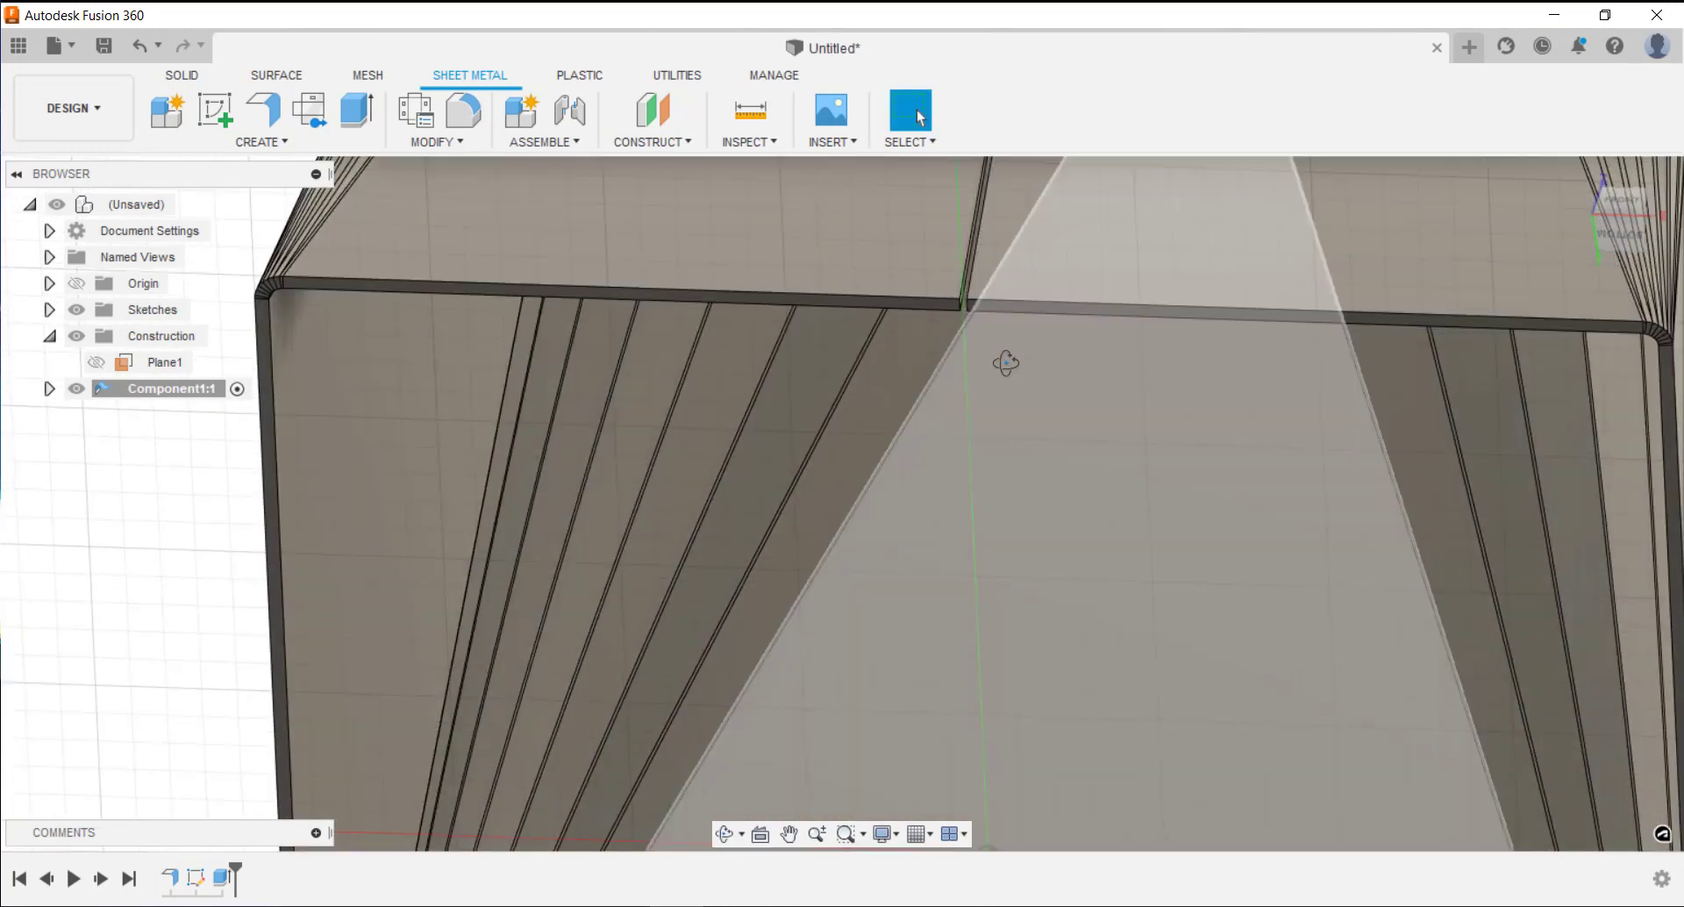
scroll(1005, 362, "down", 4)
scroll(1006, 361, "down", 5)
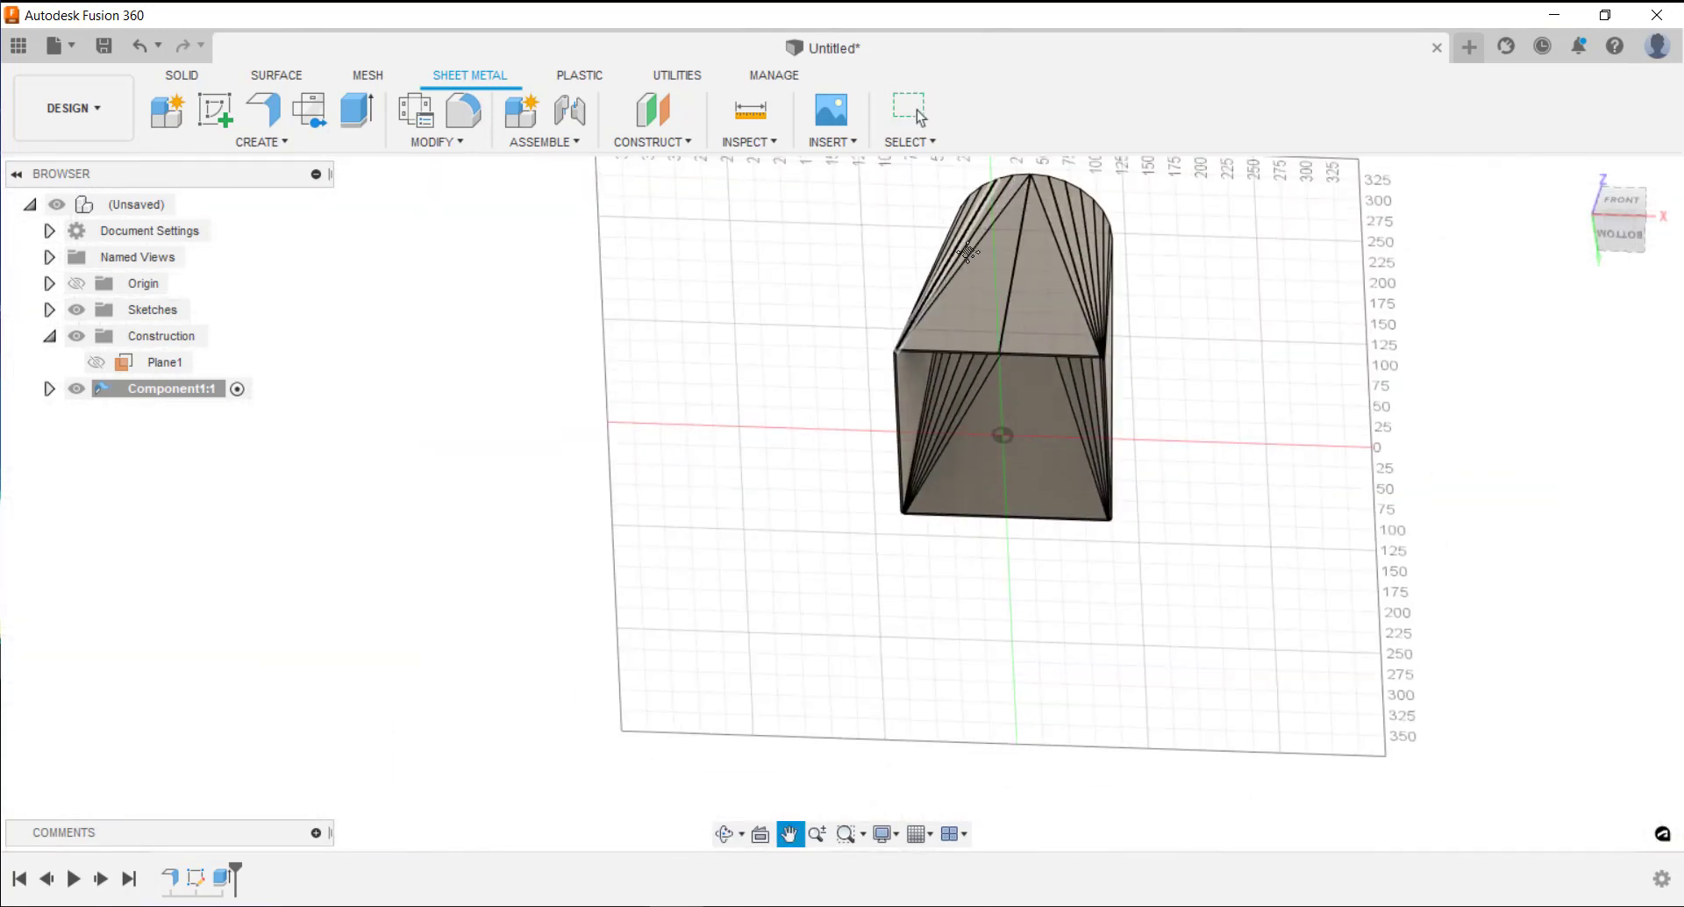
middle_click_drag(968, 238, 958, 428)
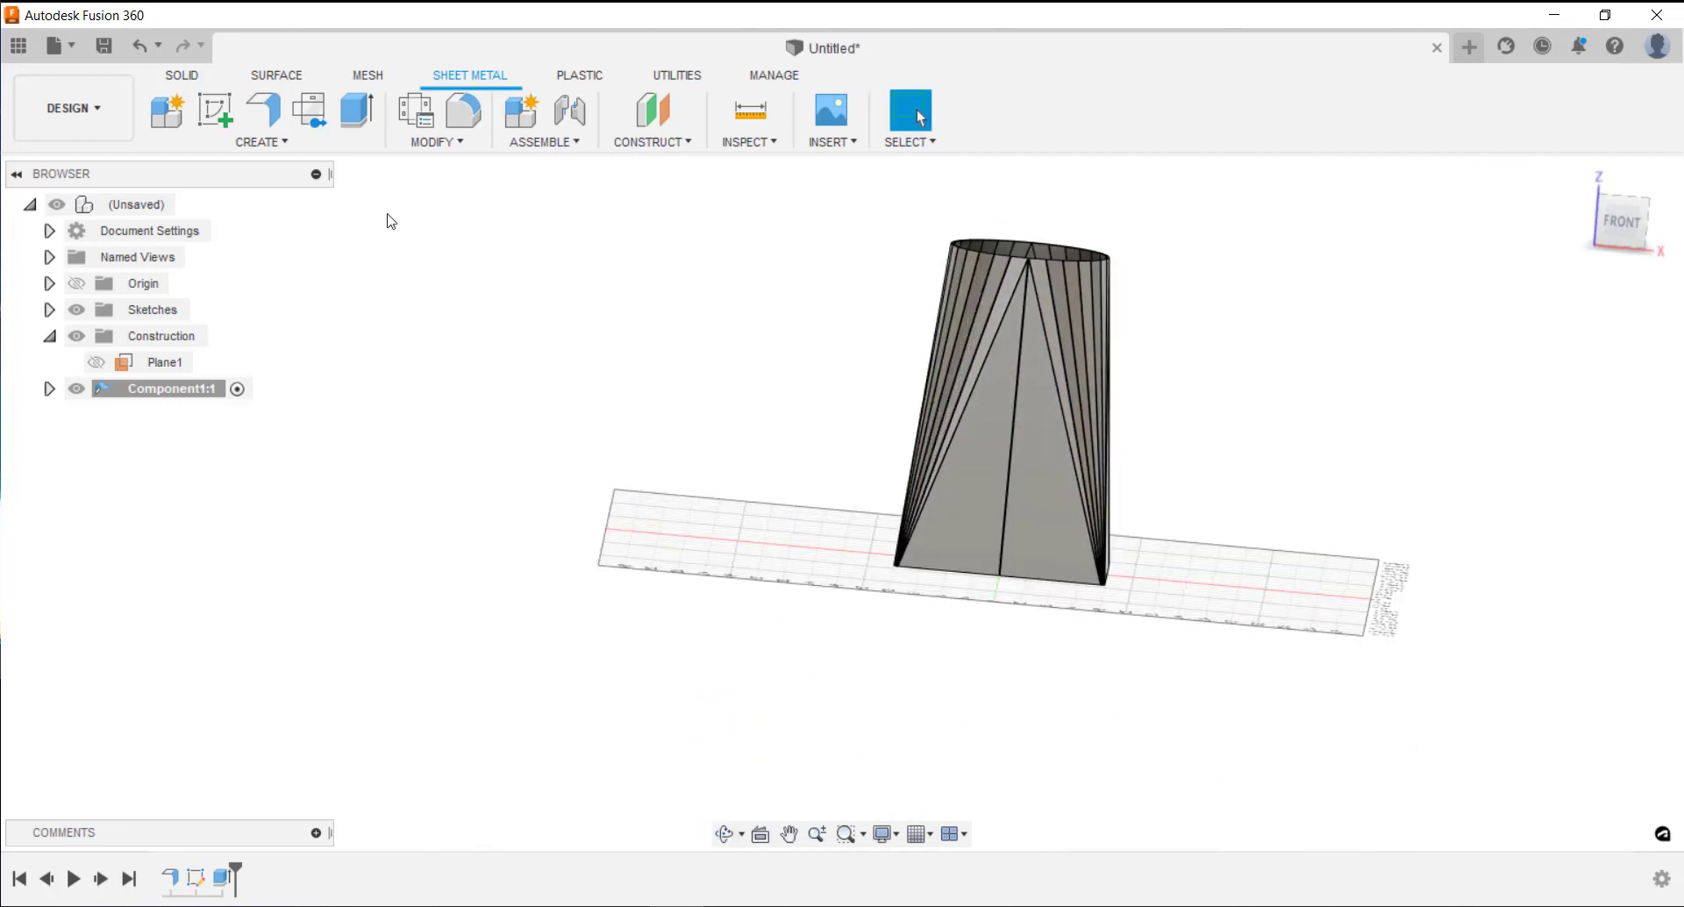
left_click(309, 110)
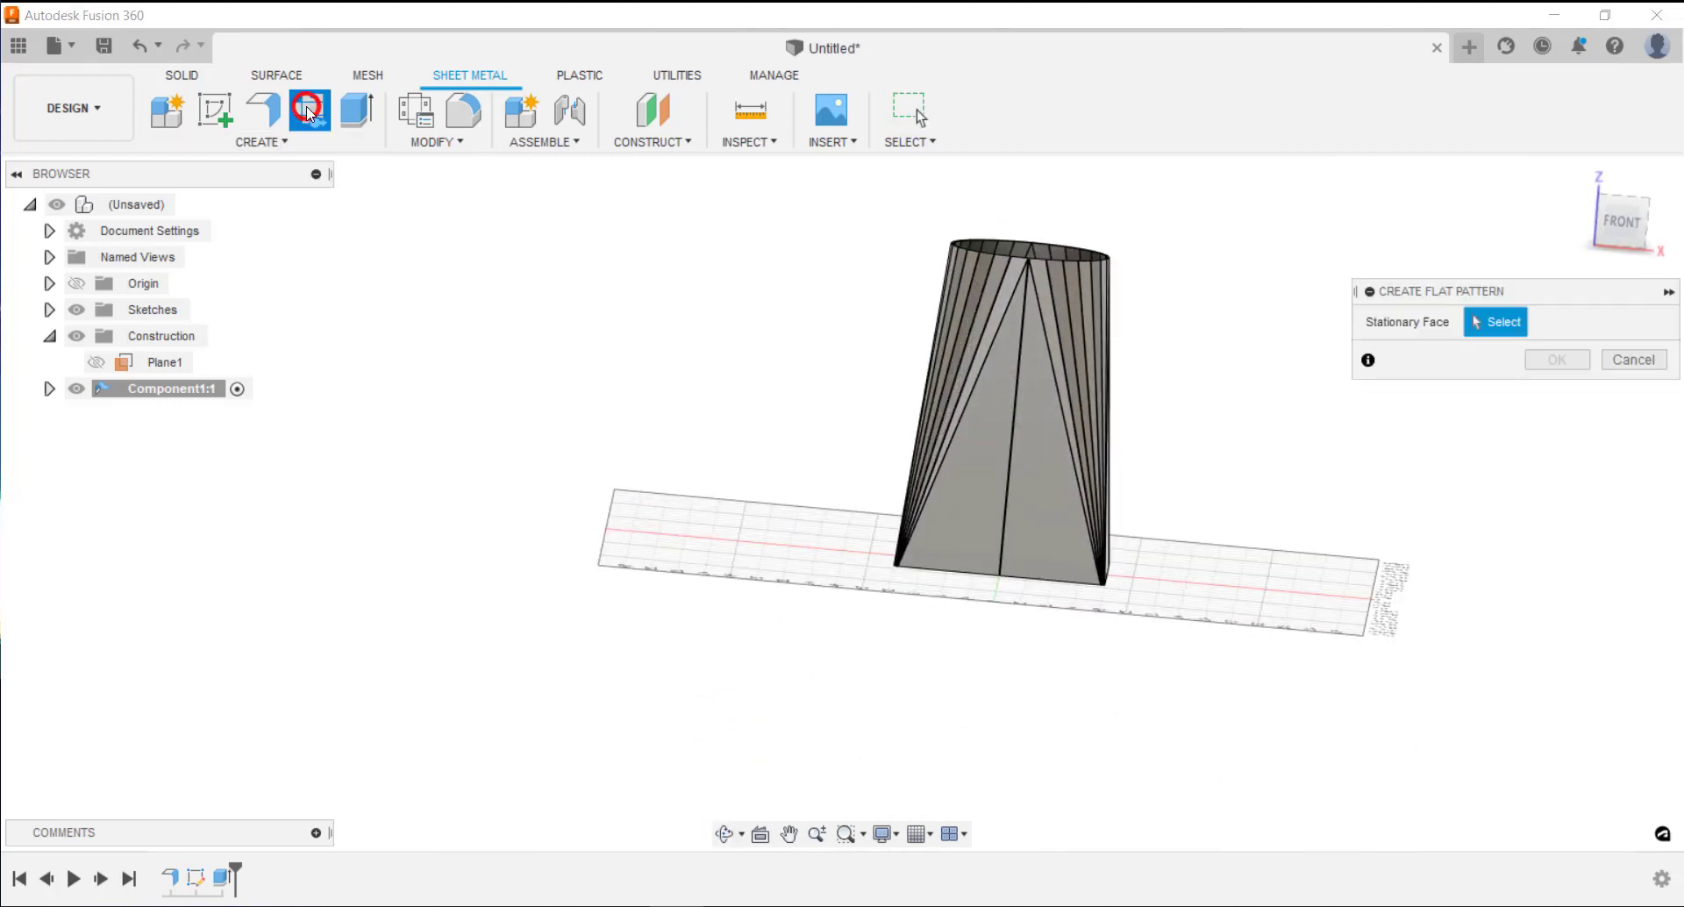
left_click(983, 488)
left_click(1557, 360)
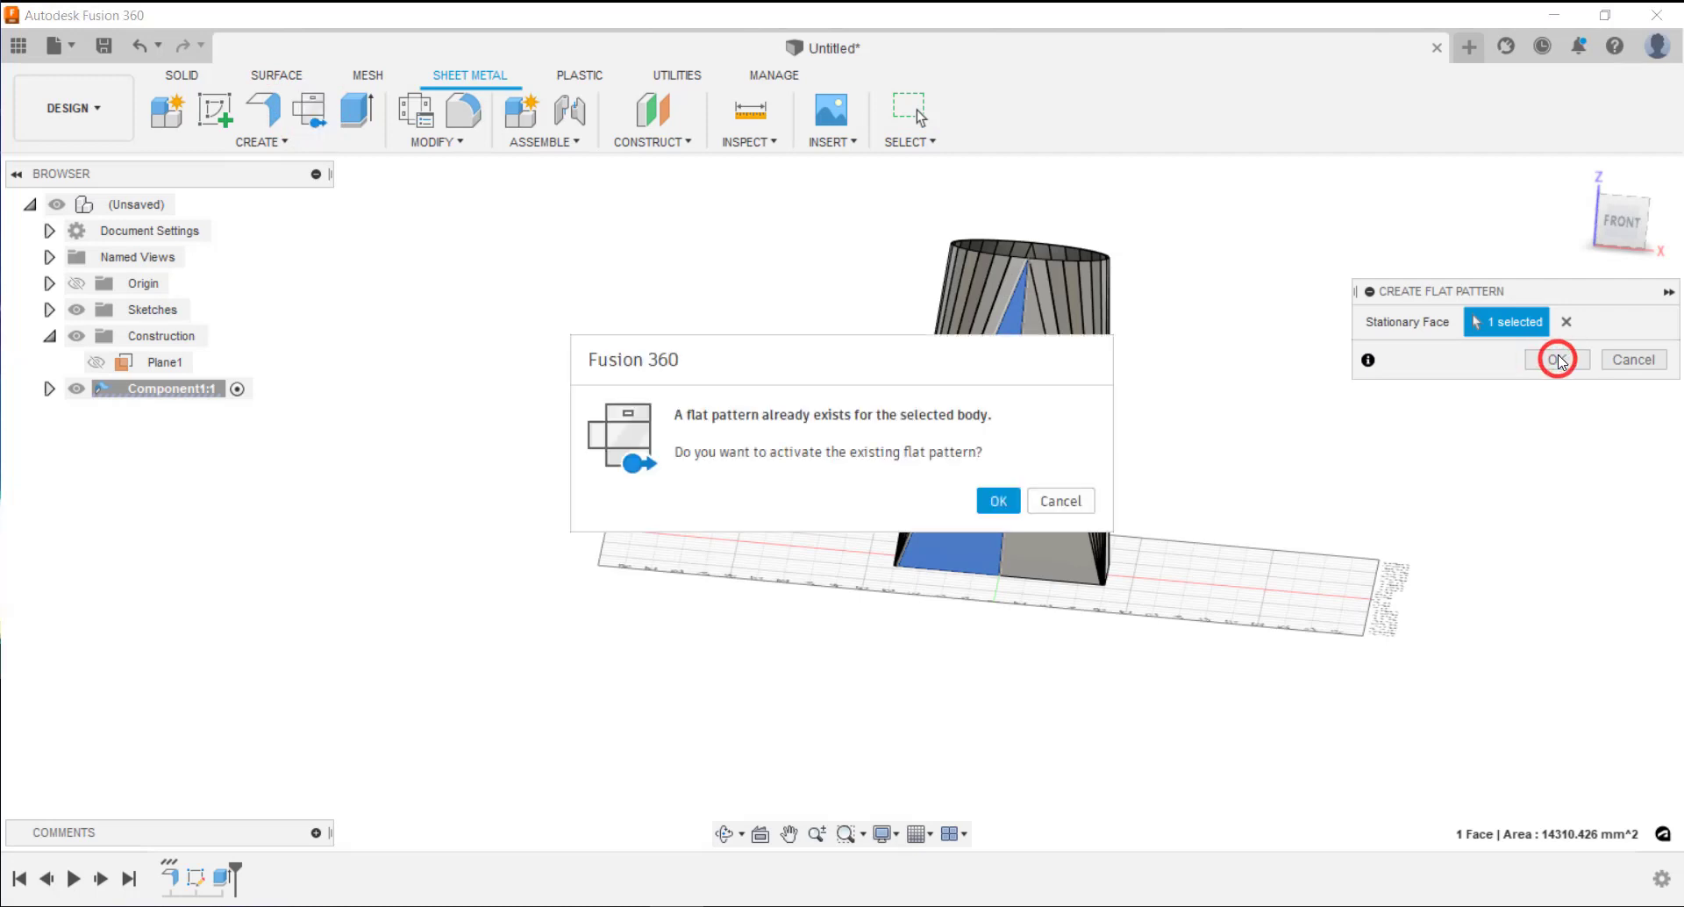
left_click(998, 501)
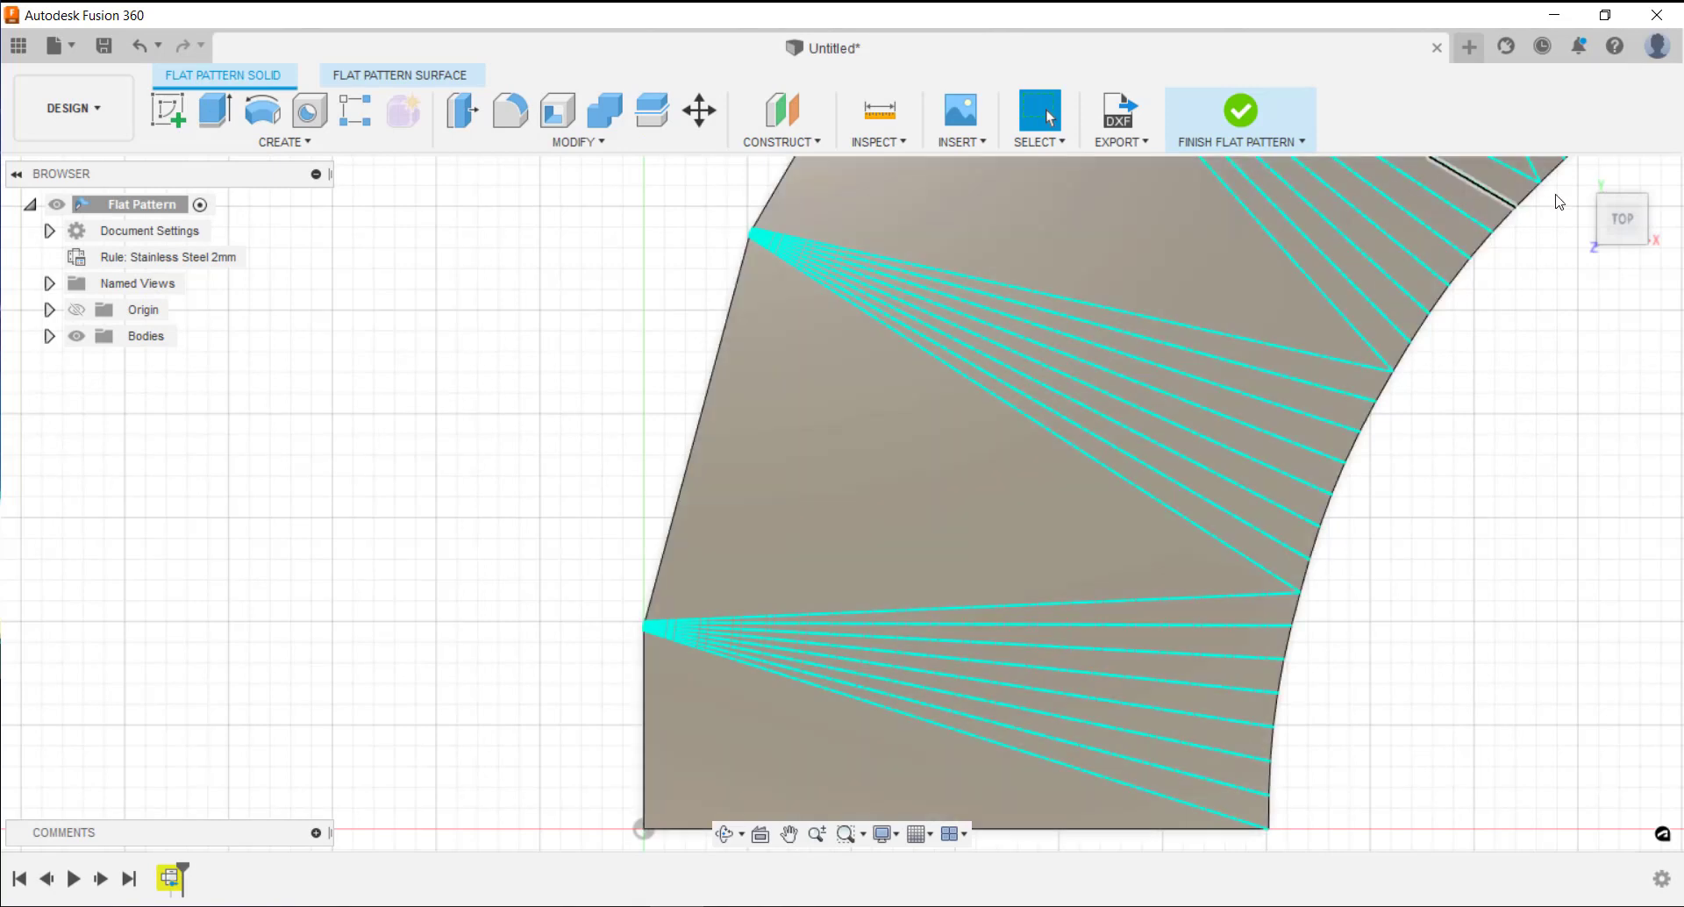
- Start a DXF export of the flat pattern without converting splines to polylines
left_click(1616, 225)
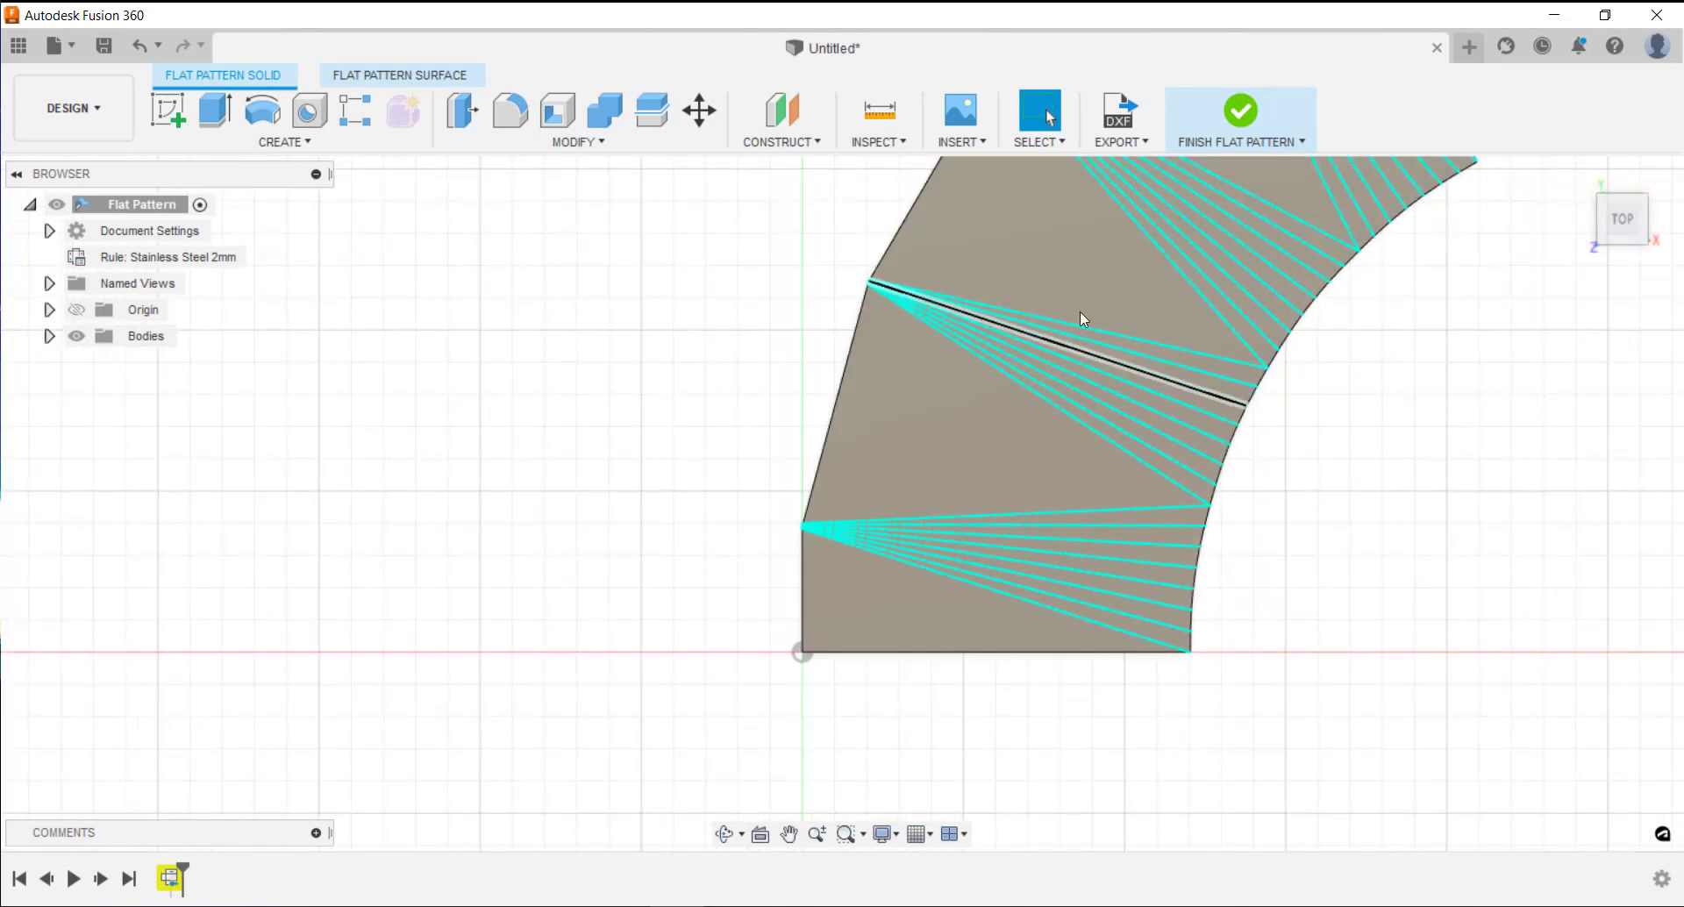
middle_click_drag(1086, 316, 748, 514)
scroll(750, 518, "down", 5)
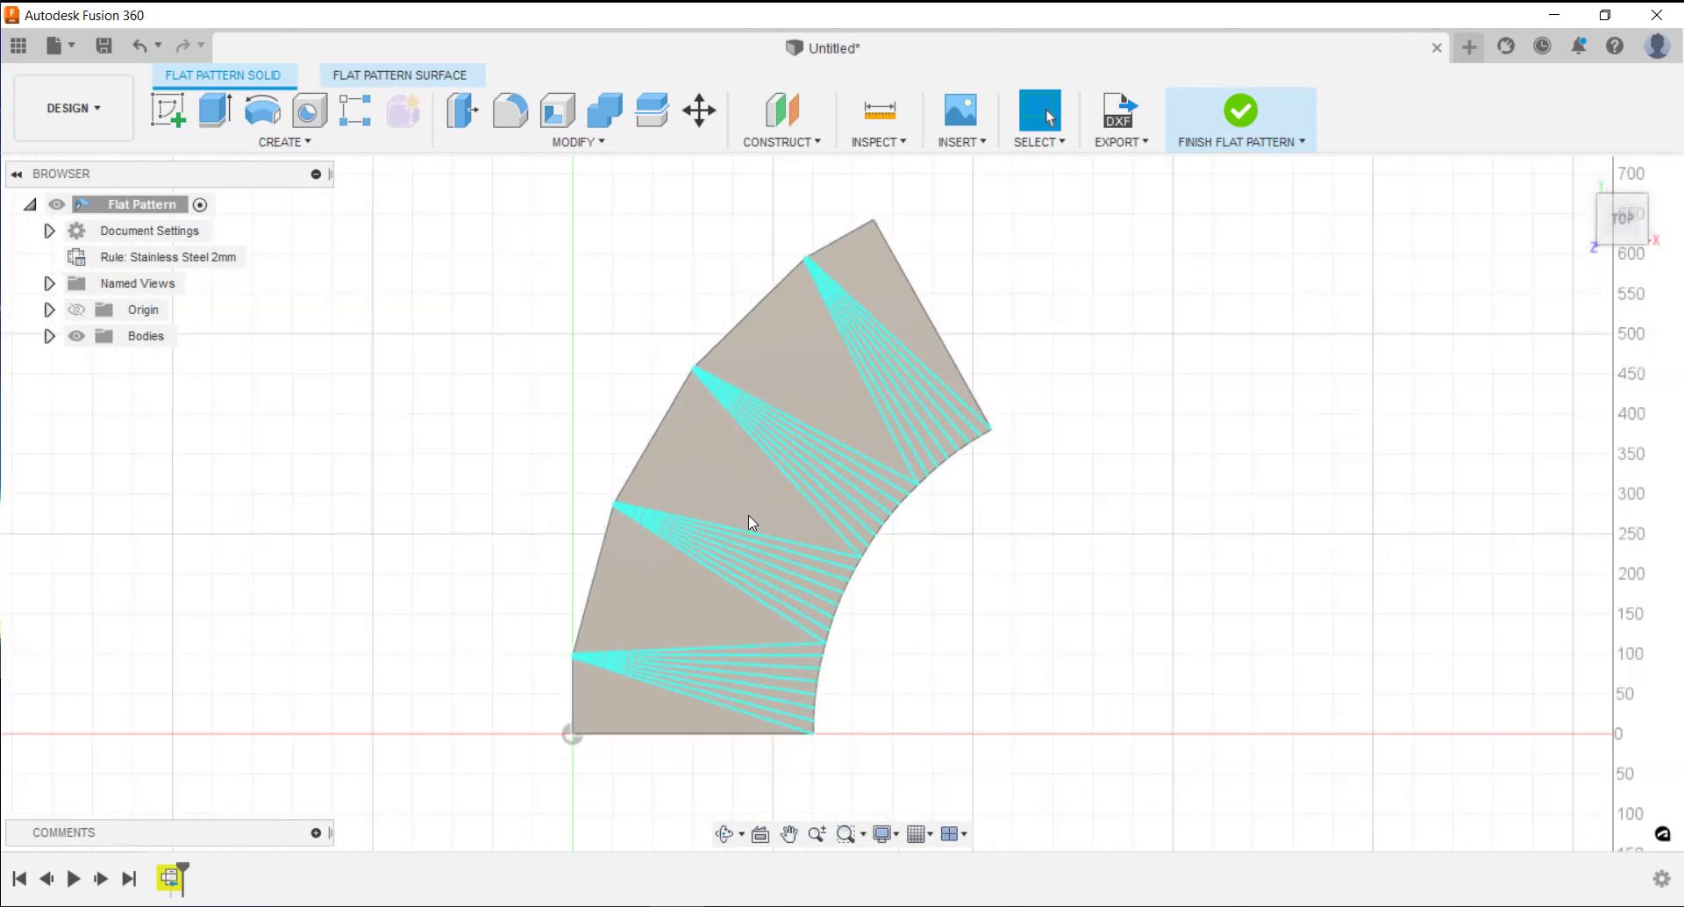
scroll(778, 448, "up", 1)
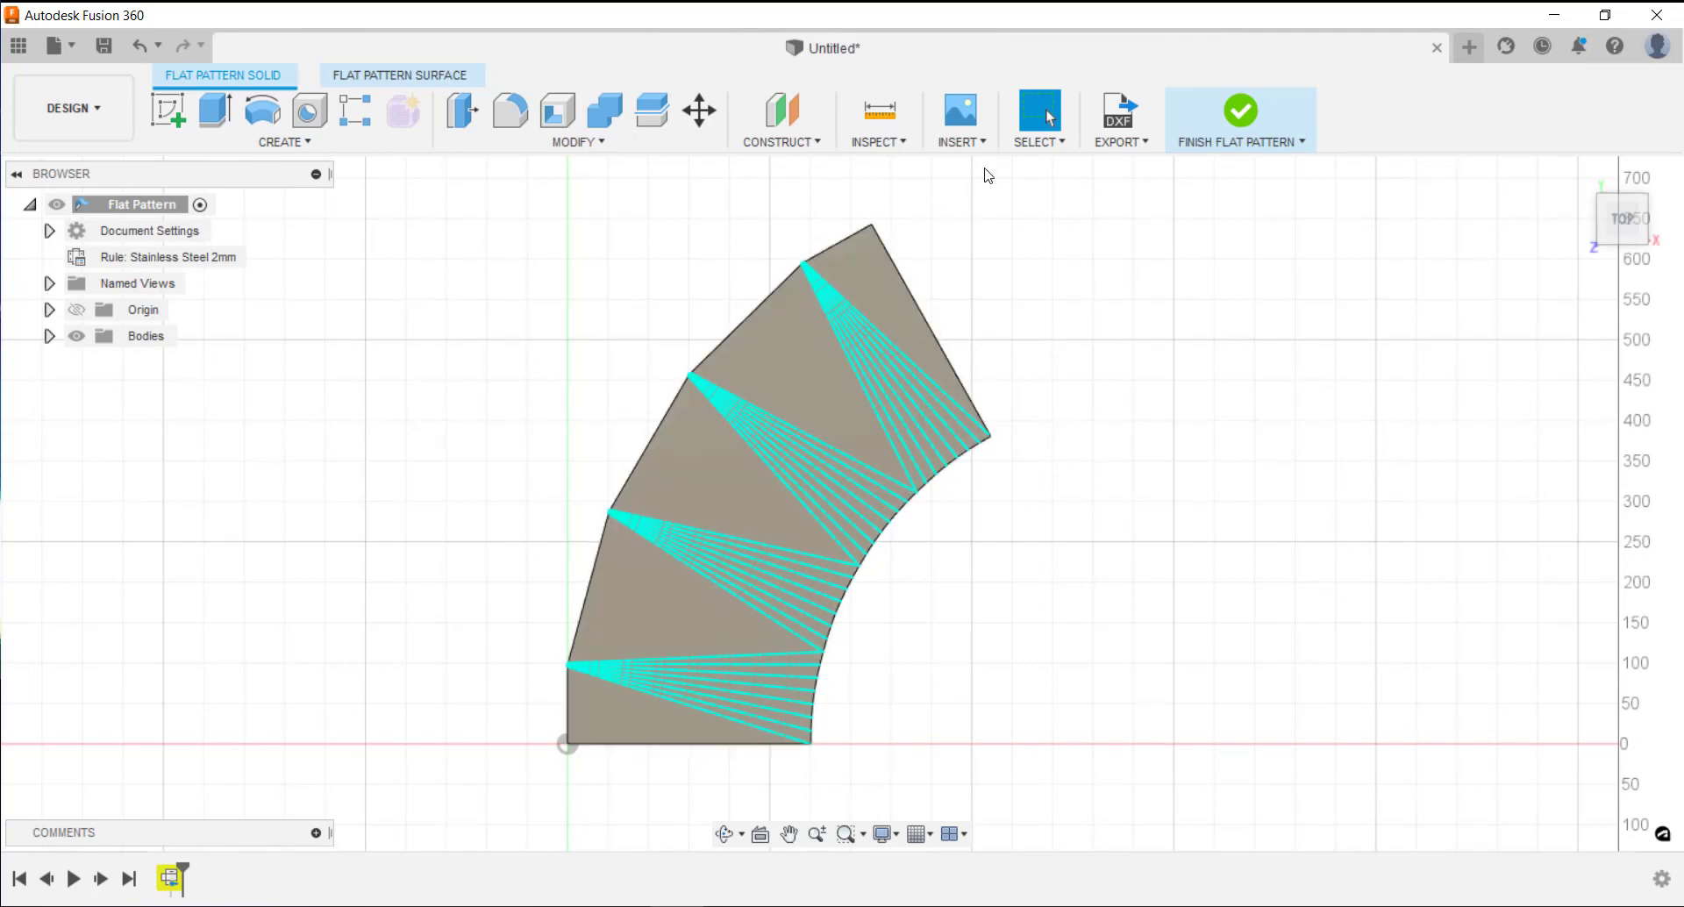
left_click(1128, 108)
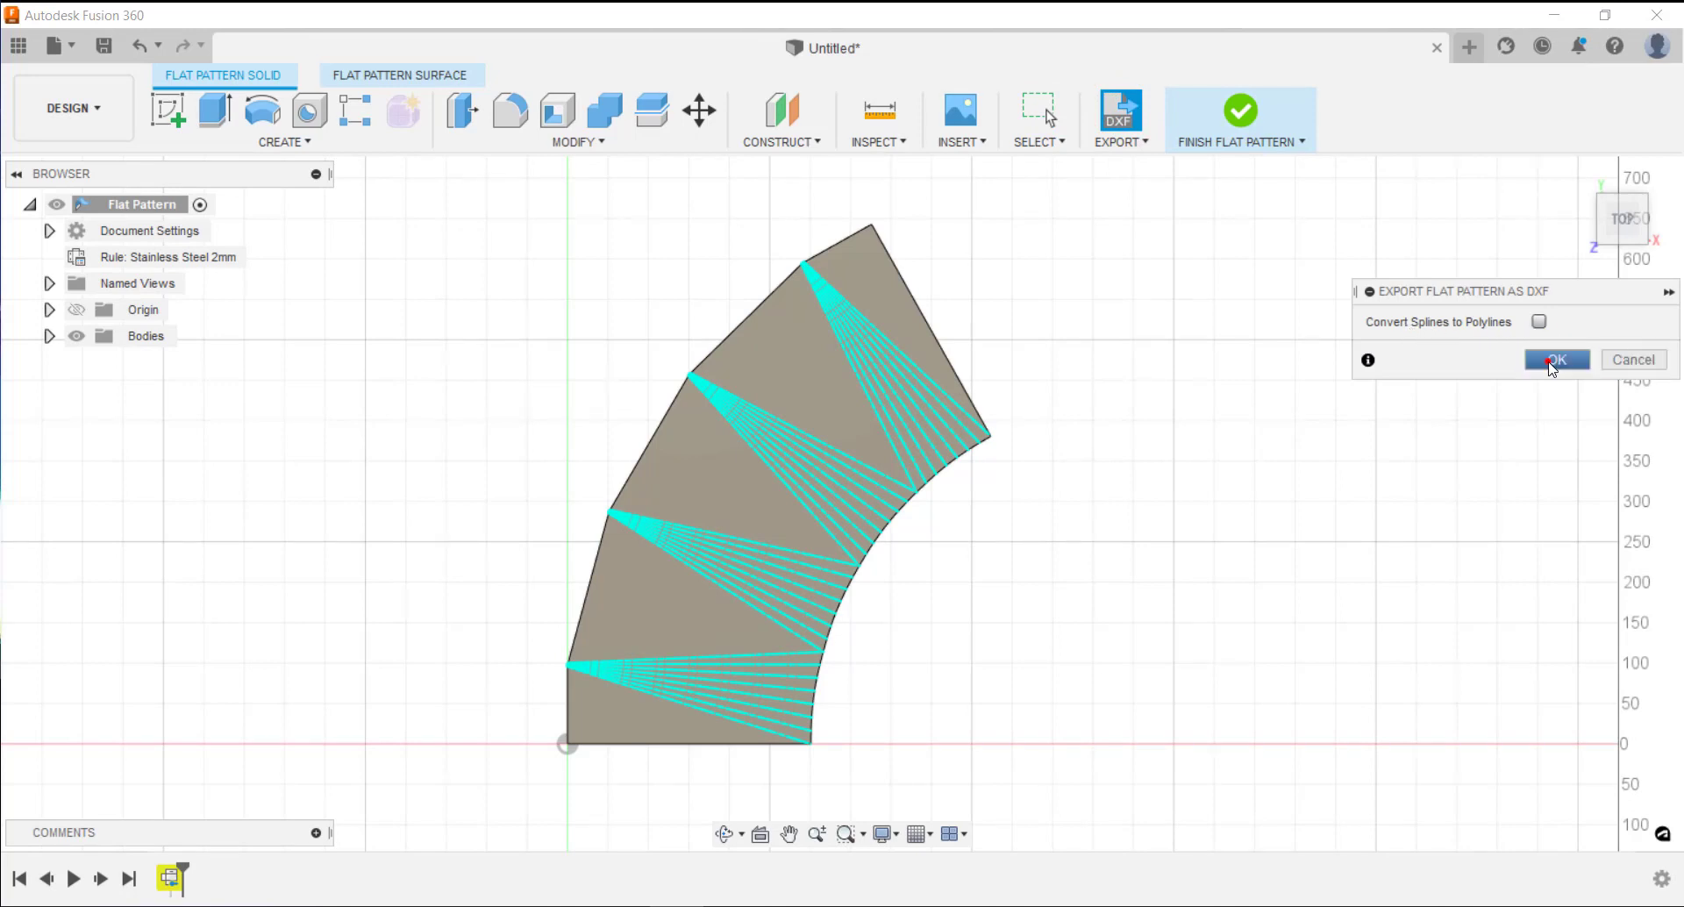
left_click(1549, 359)
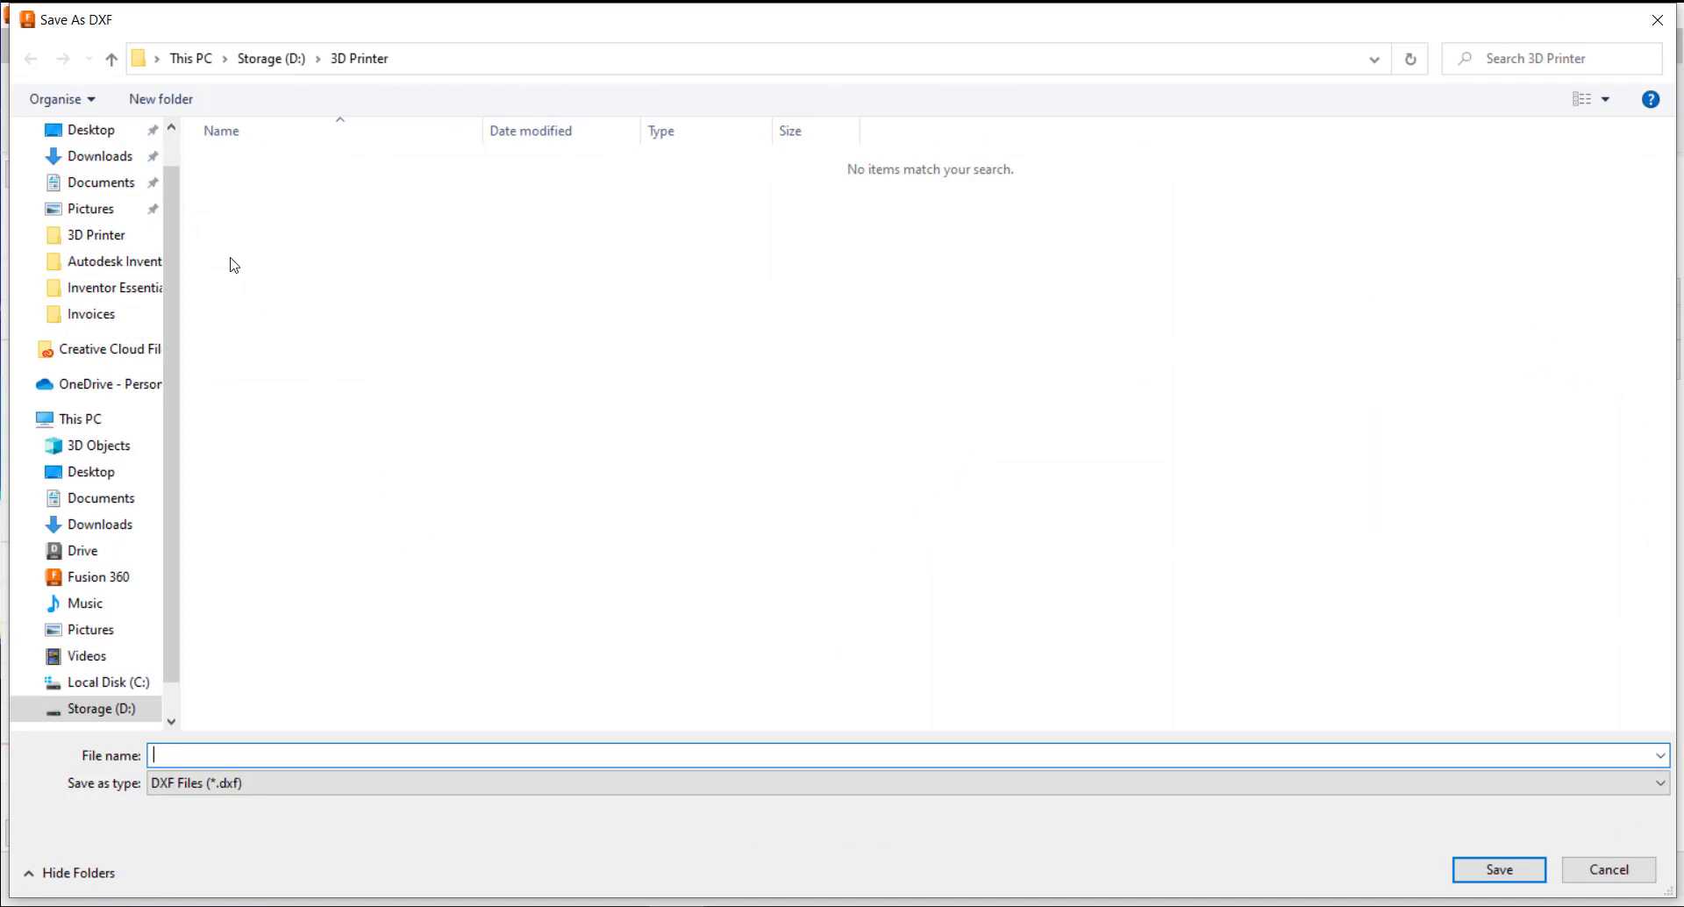
- Create a folder named Flat Pattern on the Storage (D:) drive and open it as the save location
left_click(252, 61)
left_click(154, 98)
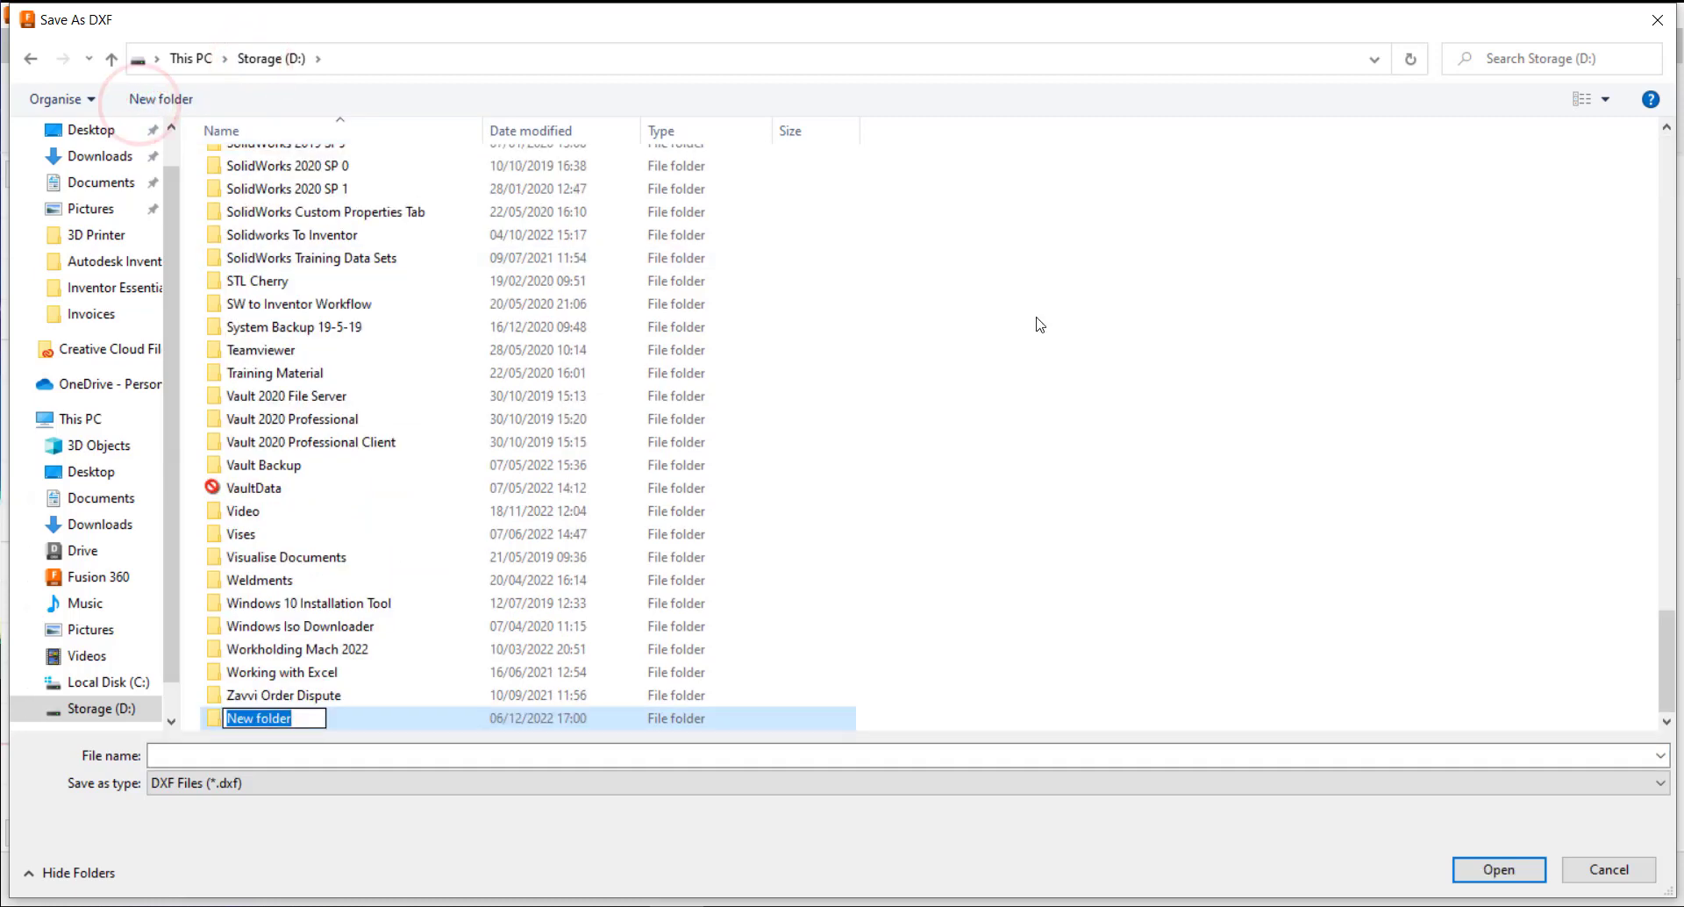
type("F")
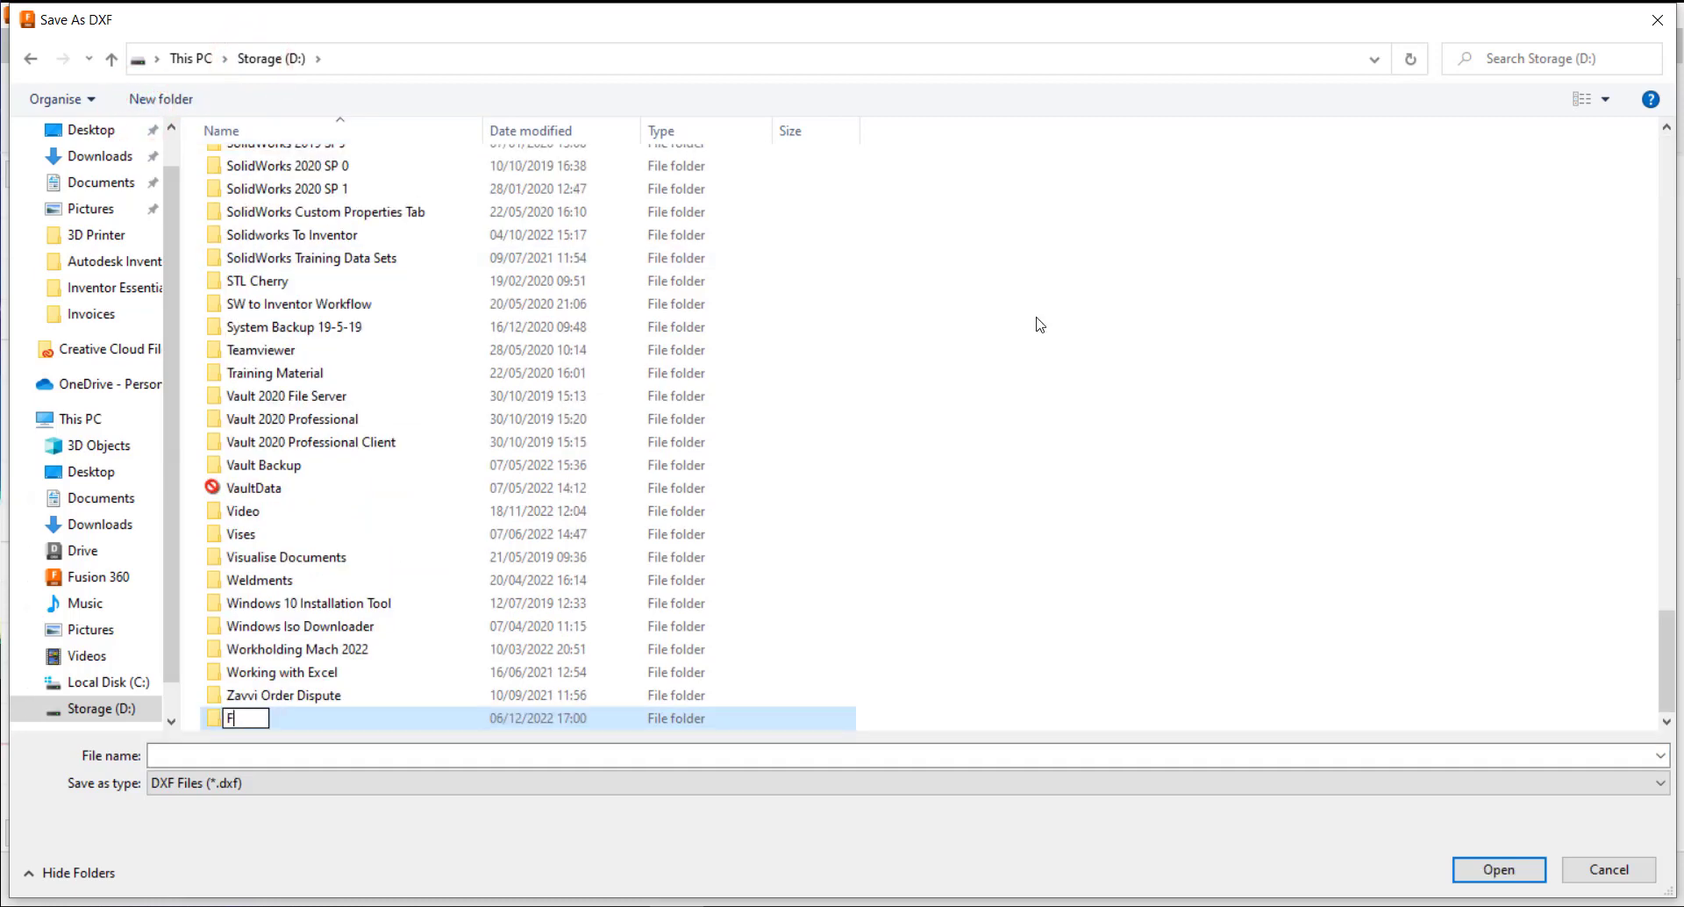
type("lat Pattern")
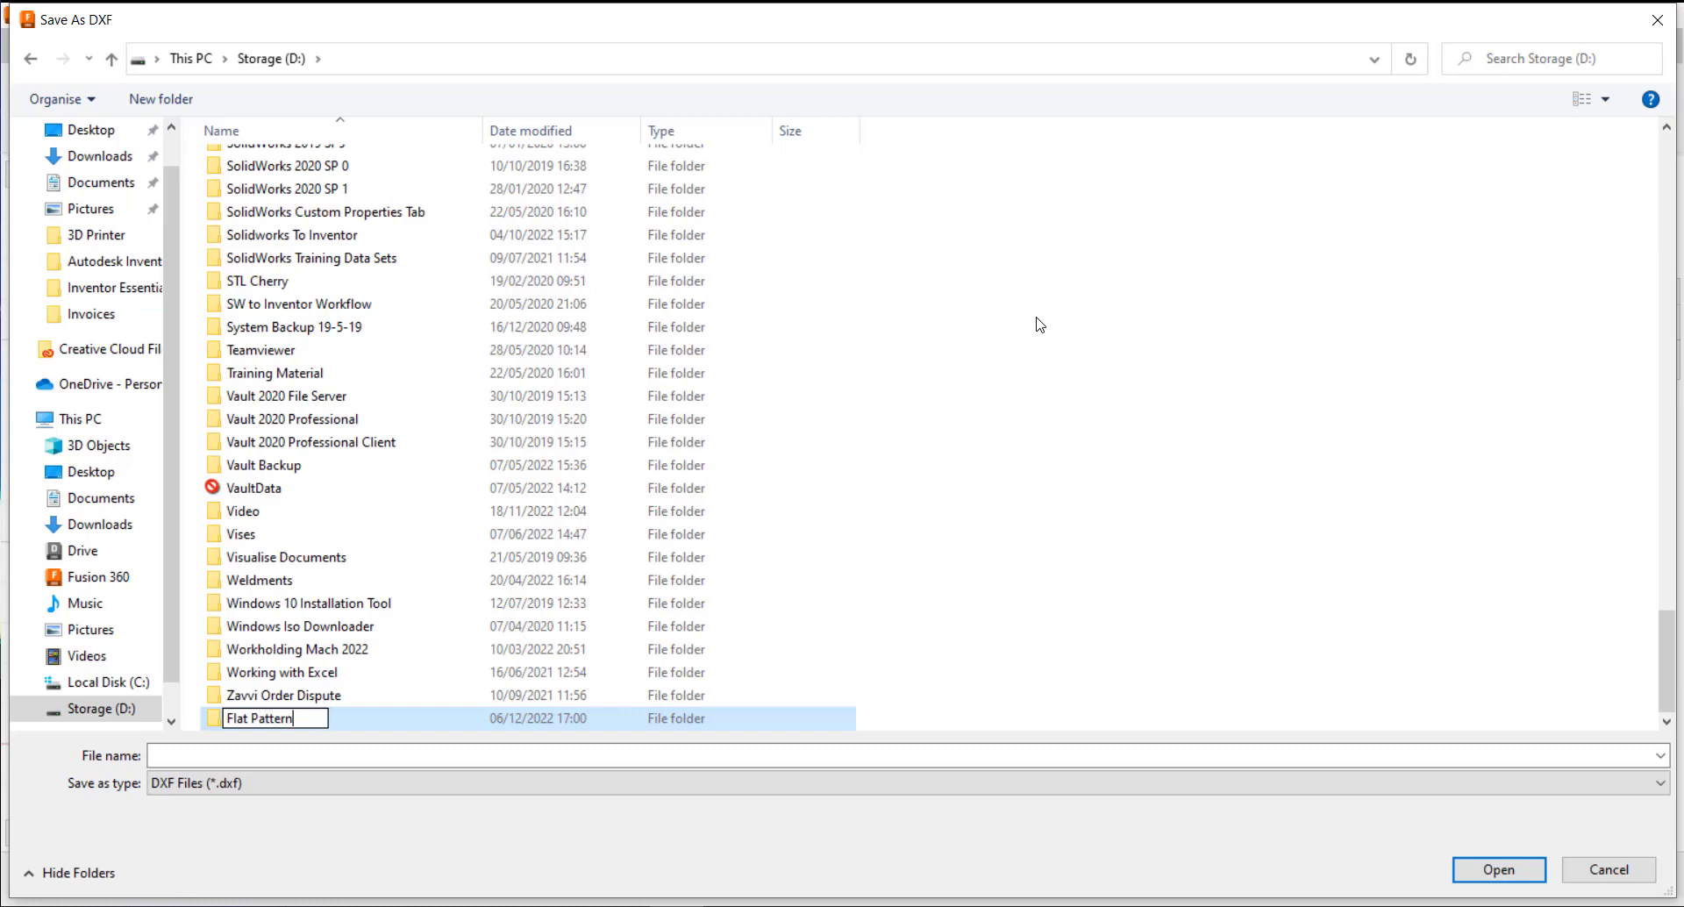
key("Return")
left_click(298, 720)
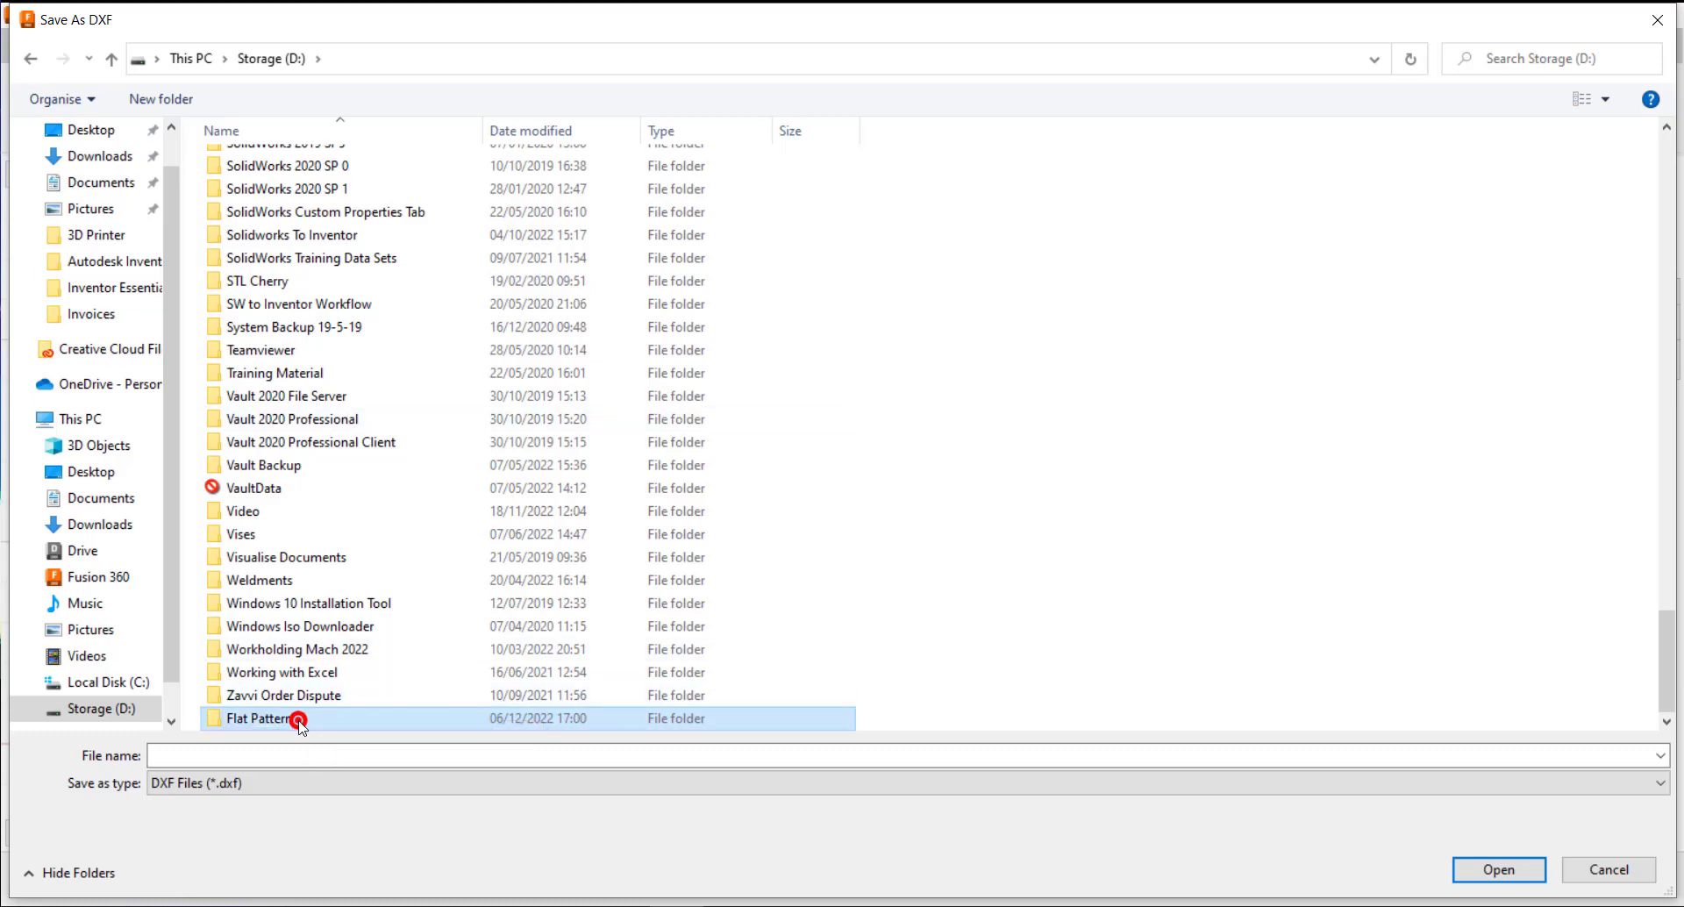
double_click(298, 720)
- Save the DXF as "Flat Pattern Closed Flange" and finish the flat pattern to return to the folded model
left_click(263, 756)
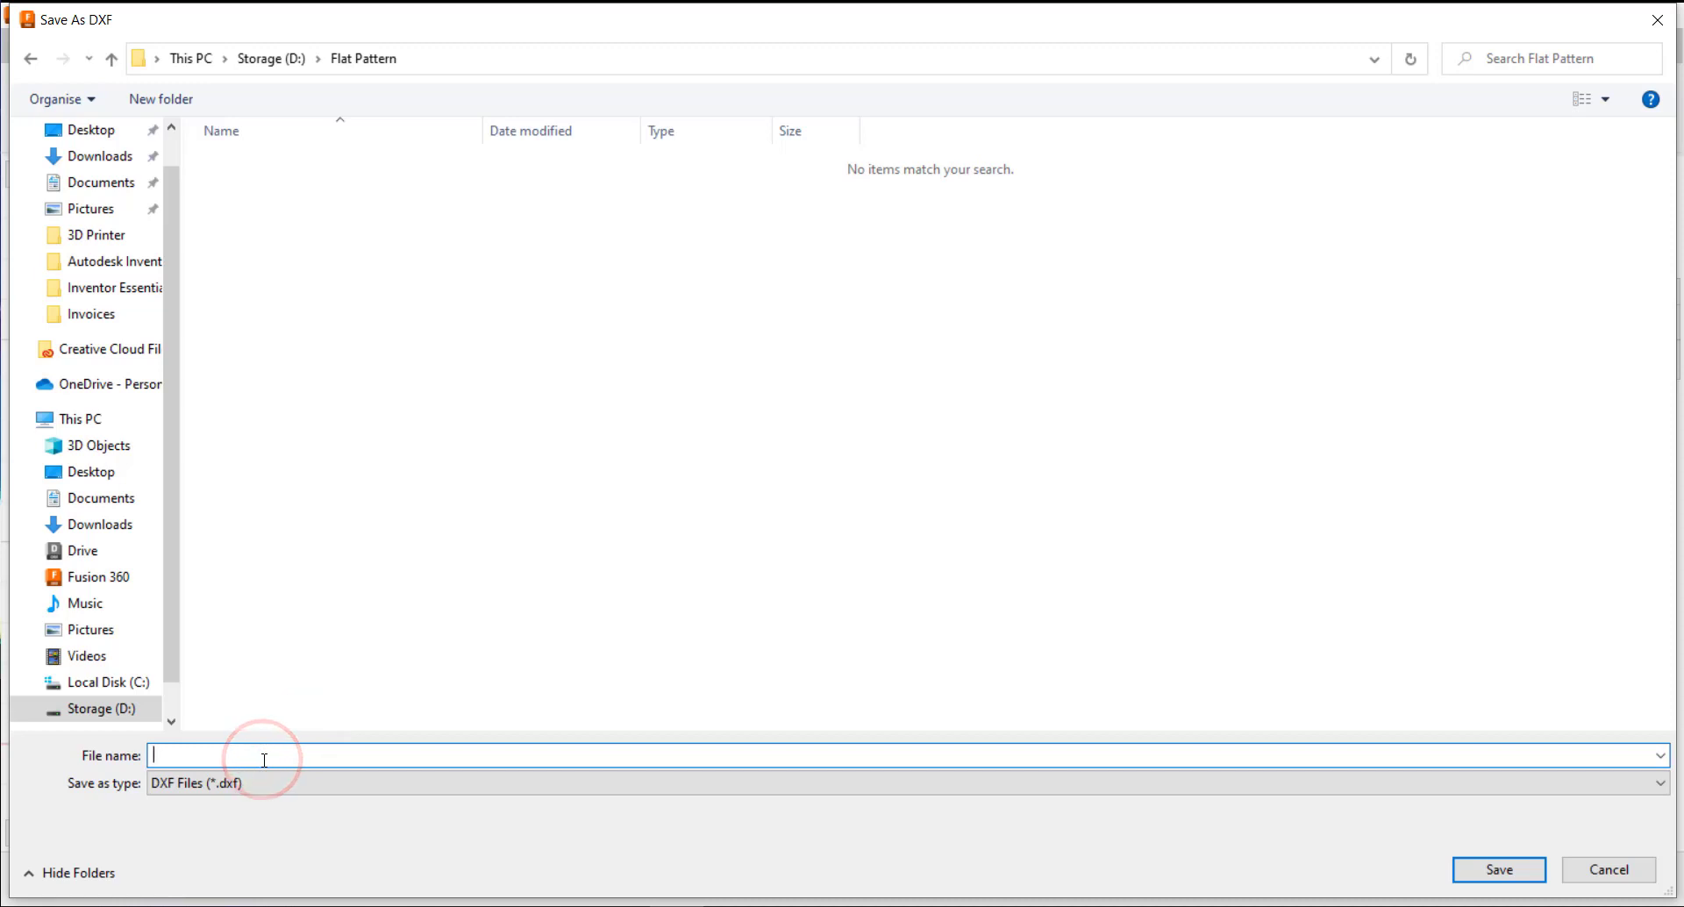
type("Flat Pattern Closed Flange")
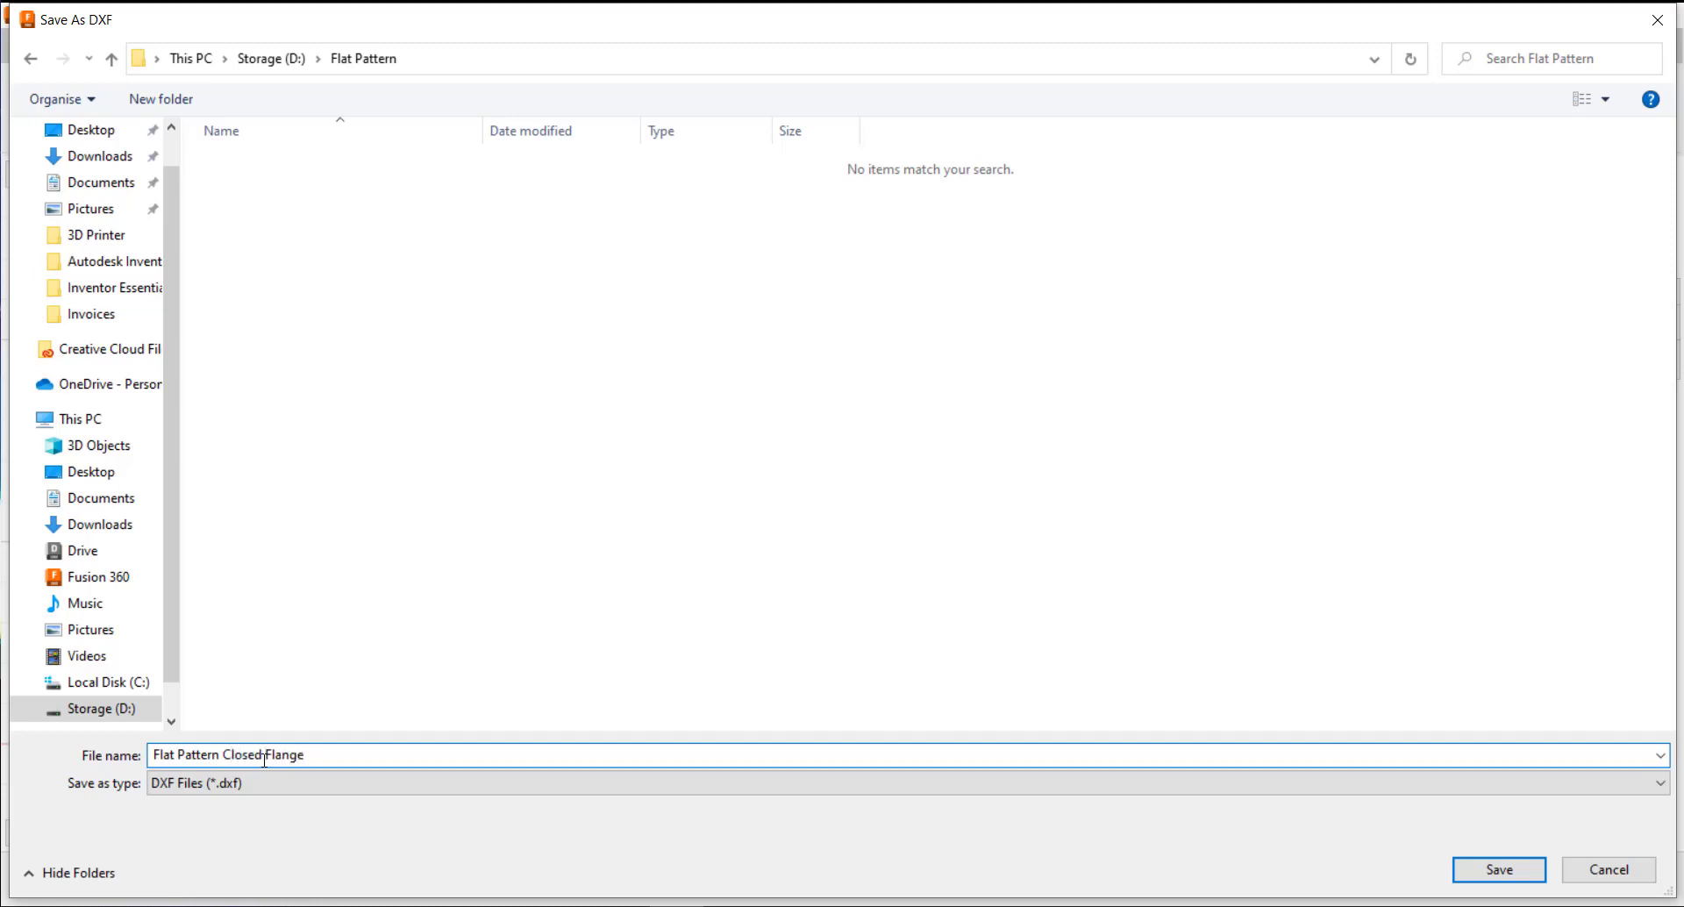
key("Return")
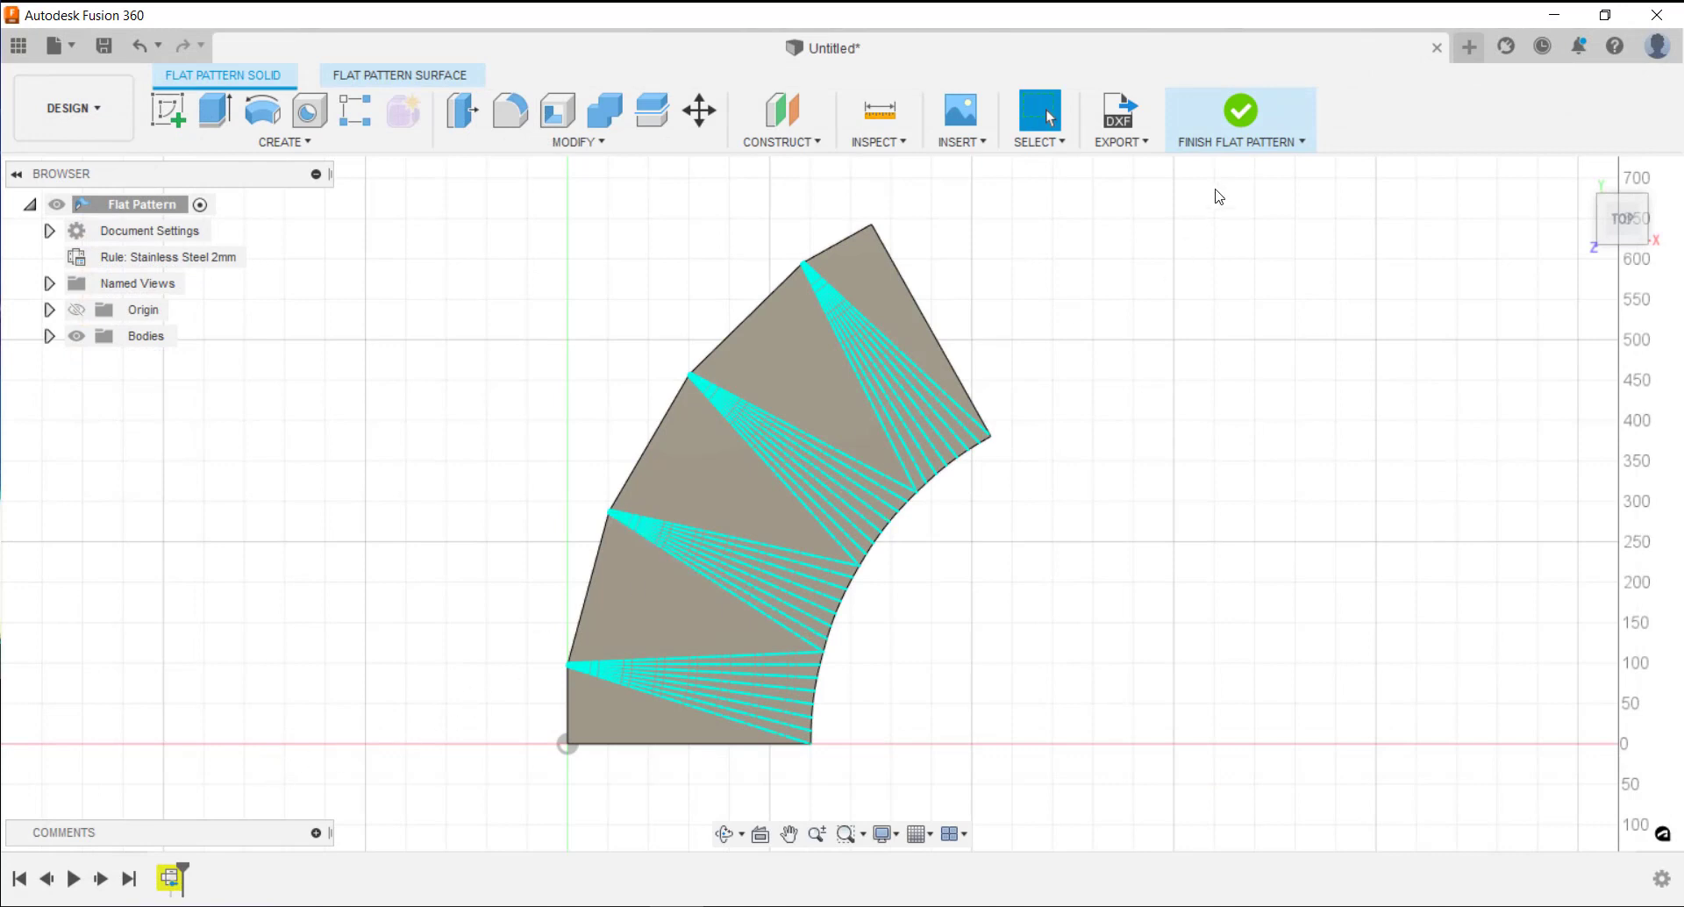
left_click(1240, 114)
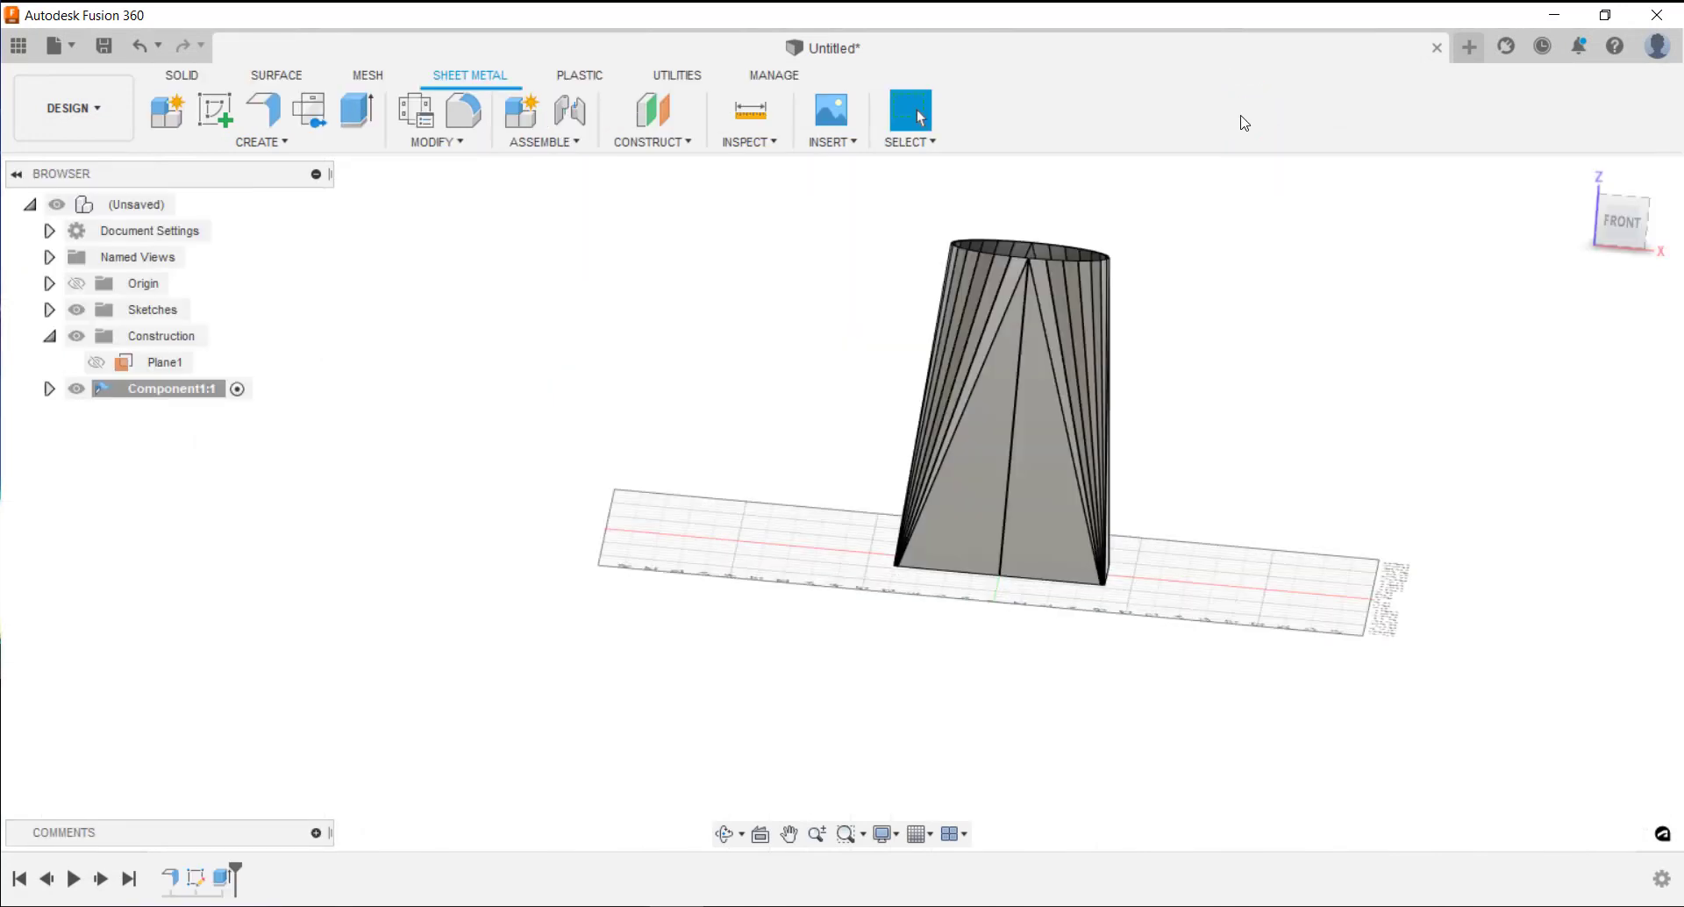